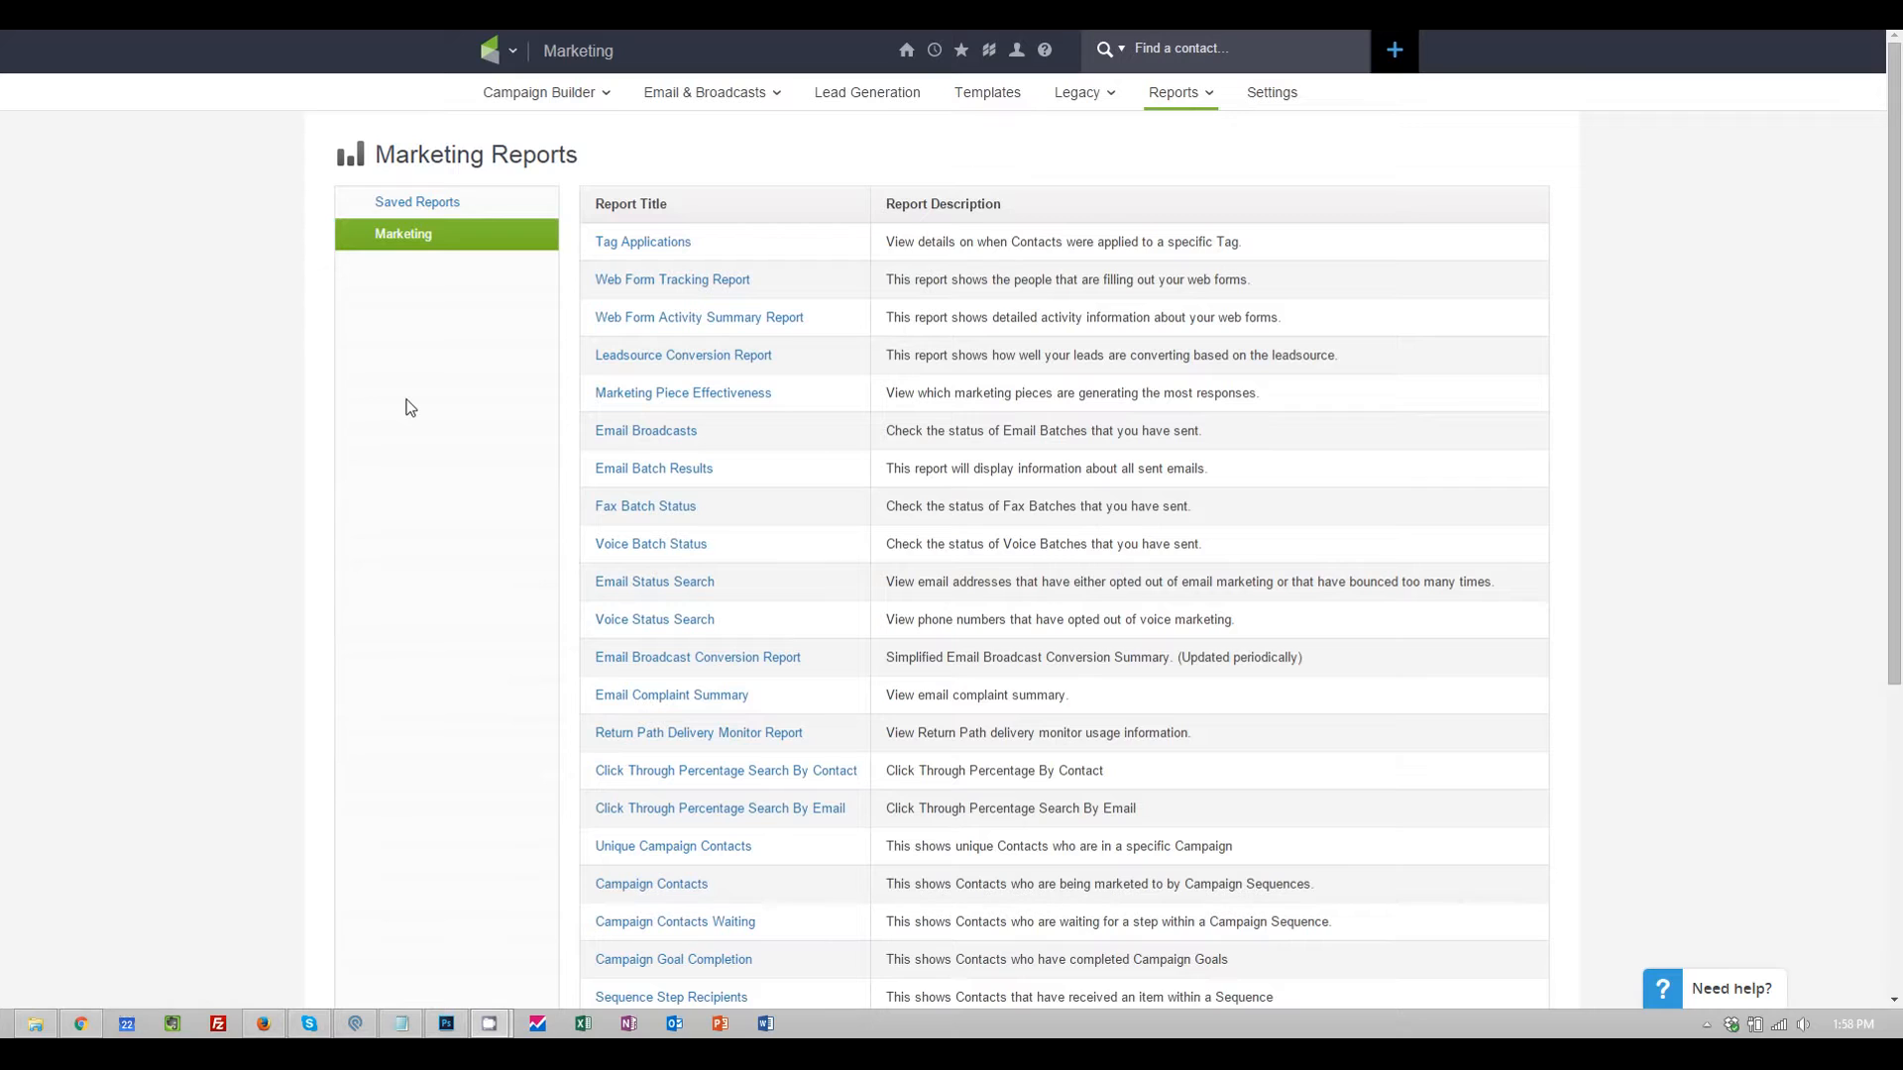
# Run the Email Broadcast Conversion Report for emails sent from 10-01-2000 to 10-26-2015
pyautogui.click(513, 50)
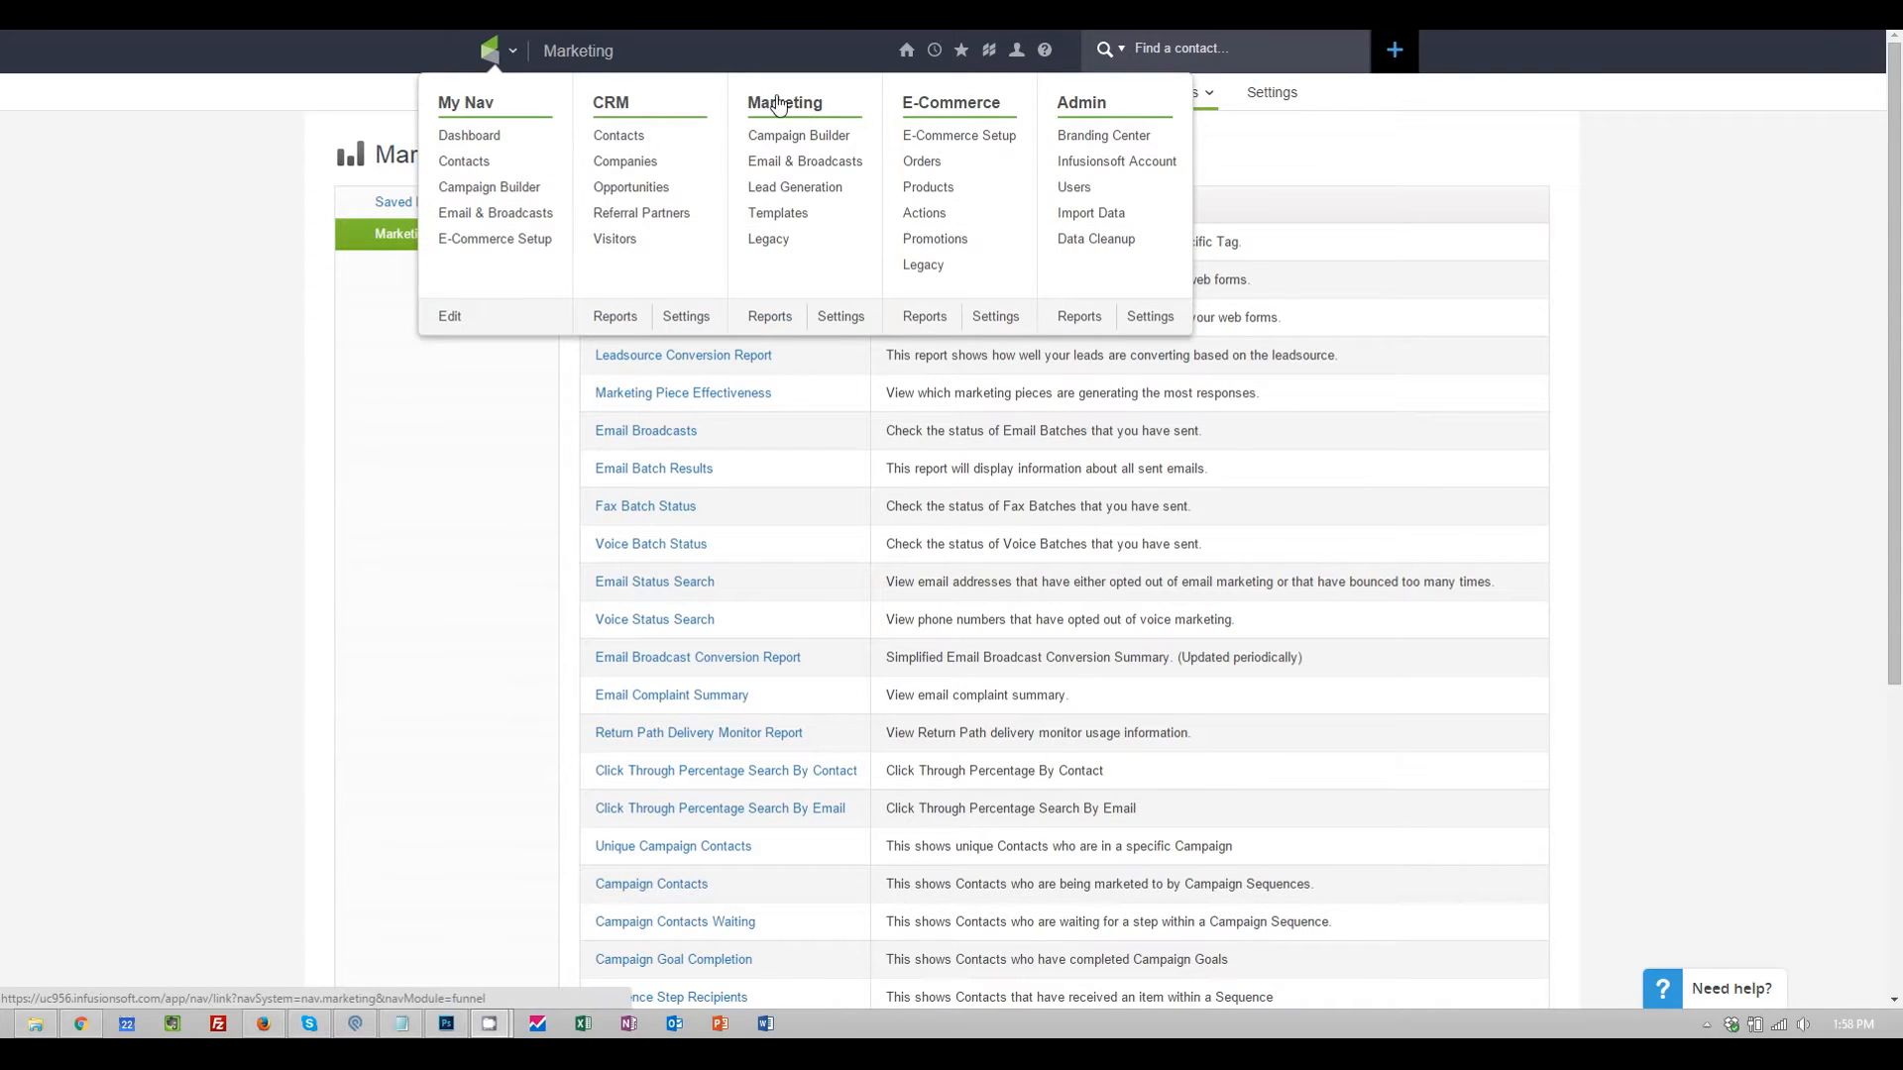
pyautogui.click(443, 466)
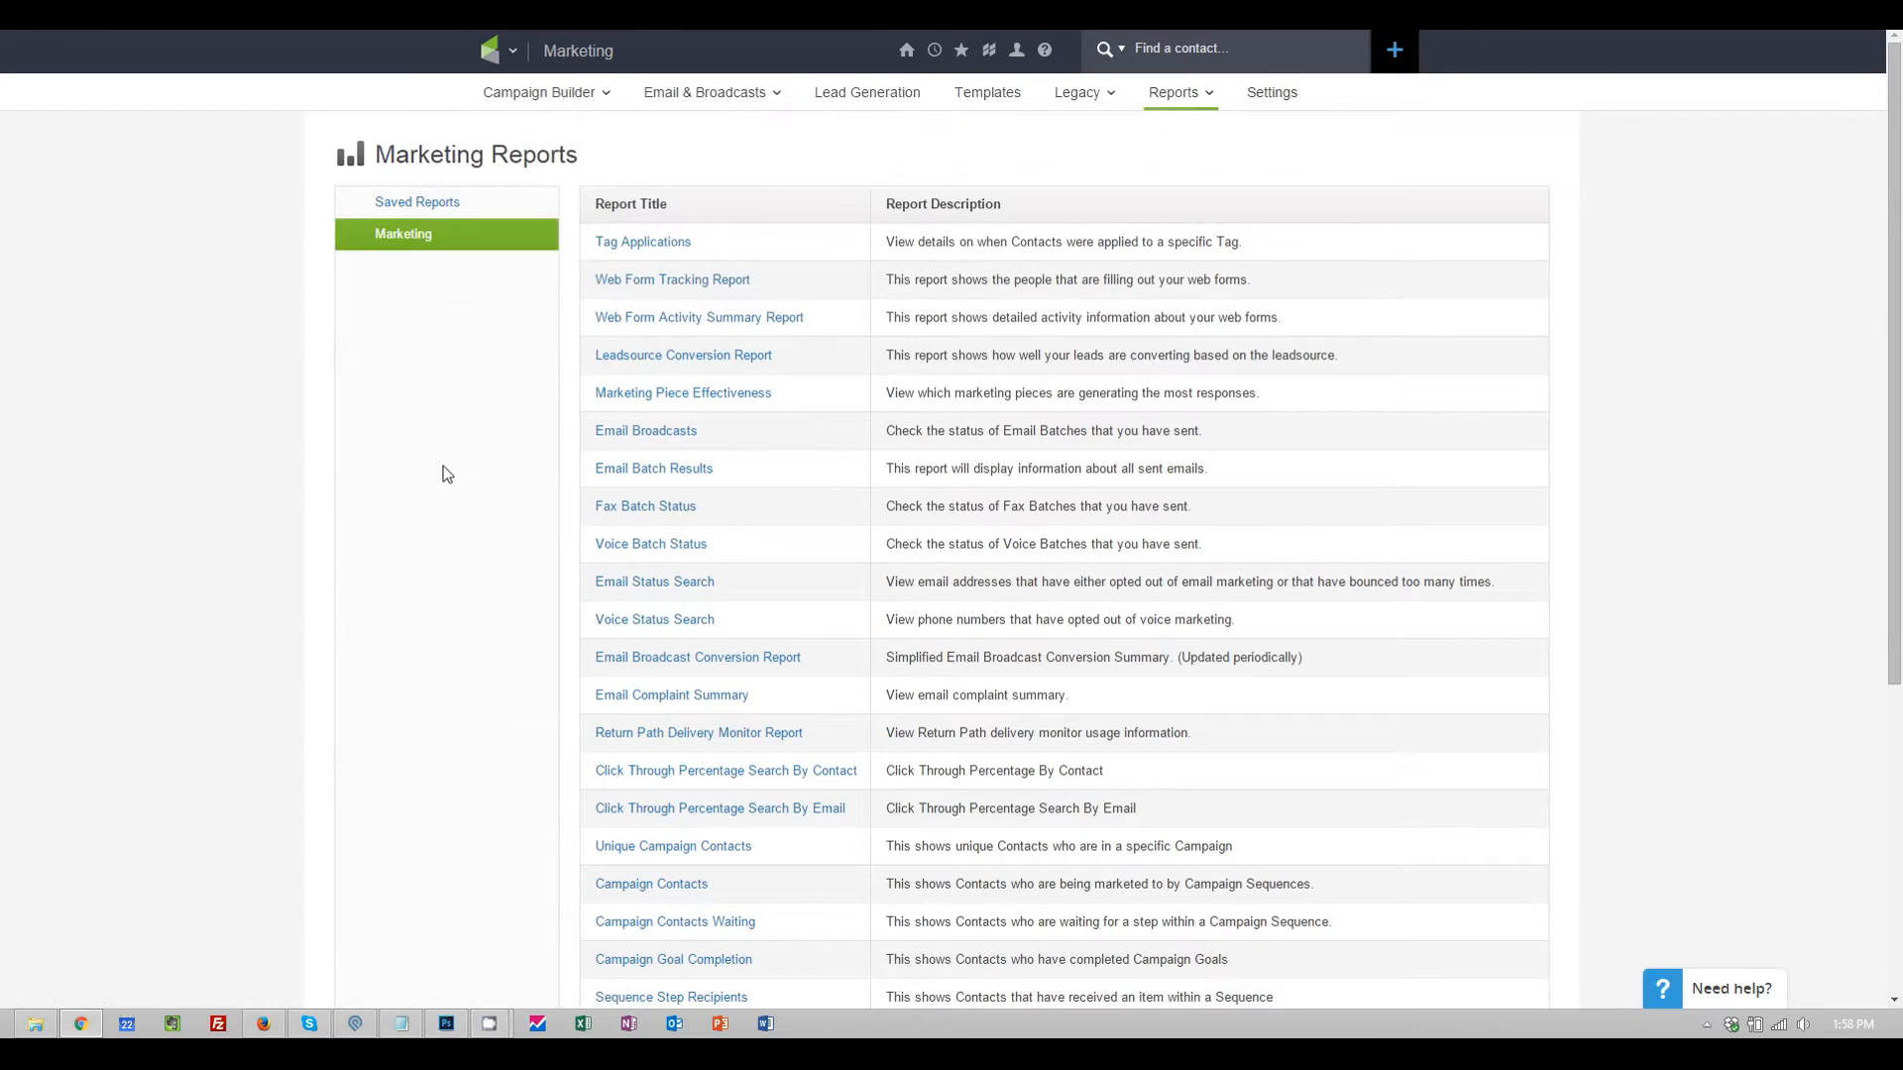
pyautogui.click(712, 662)
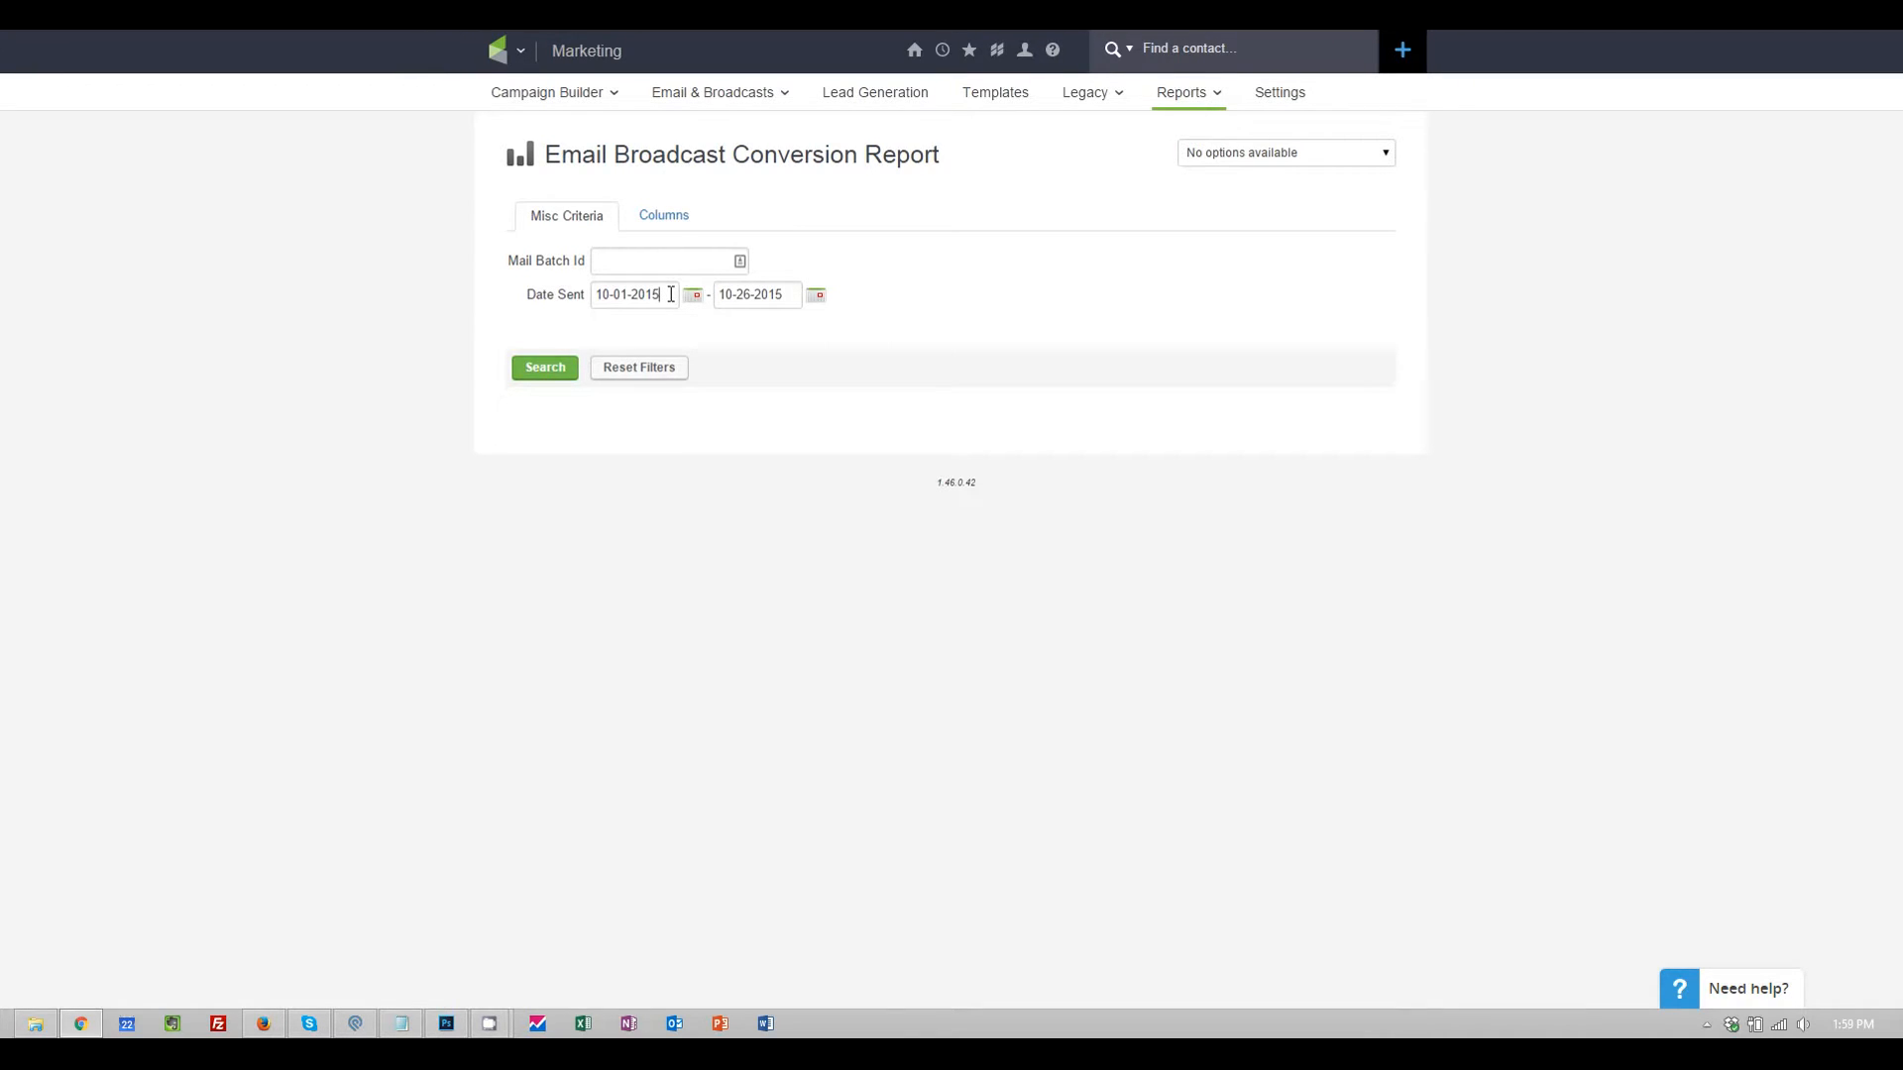
pyautogui.press('BackSpace')
pyautogui.press('BackSpace')
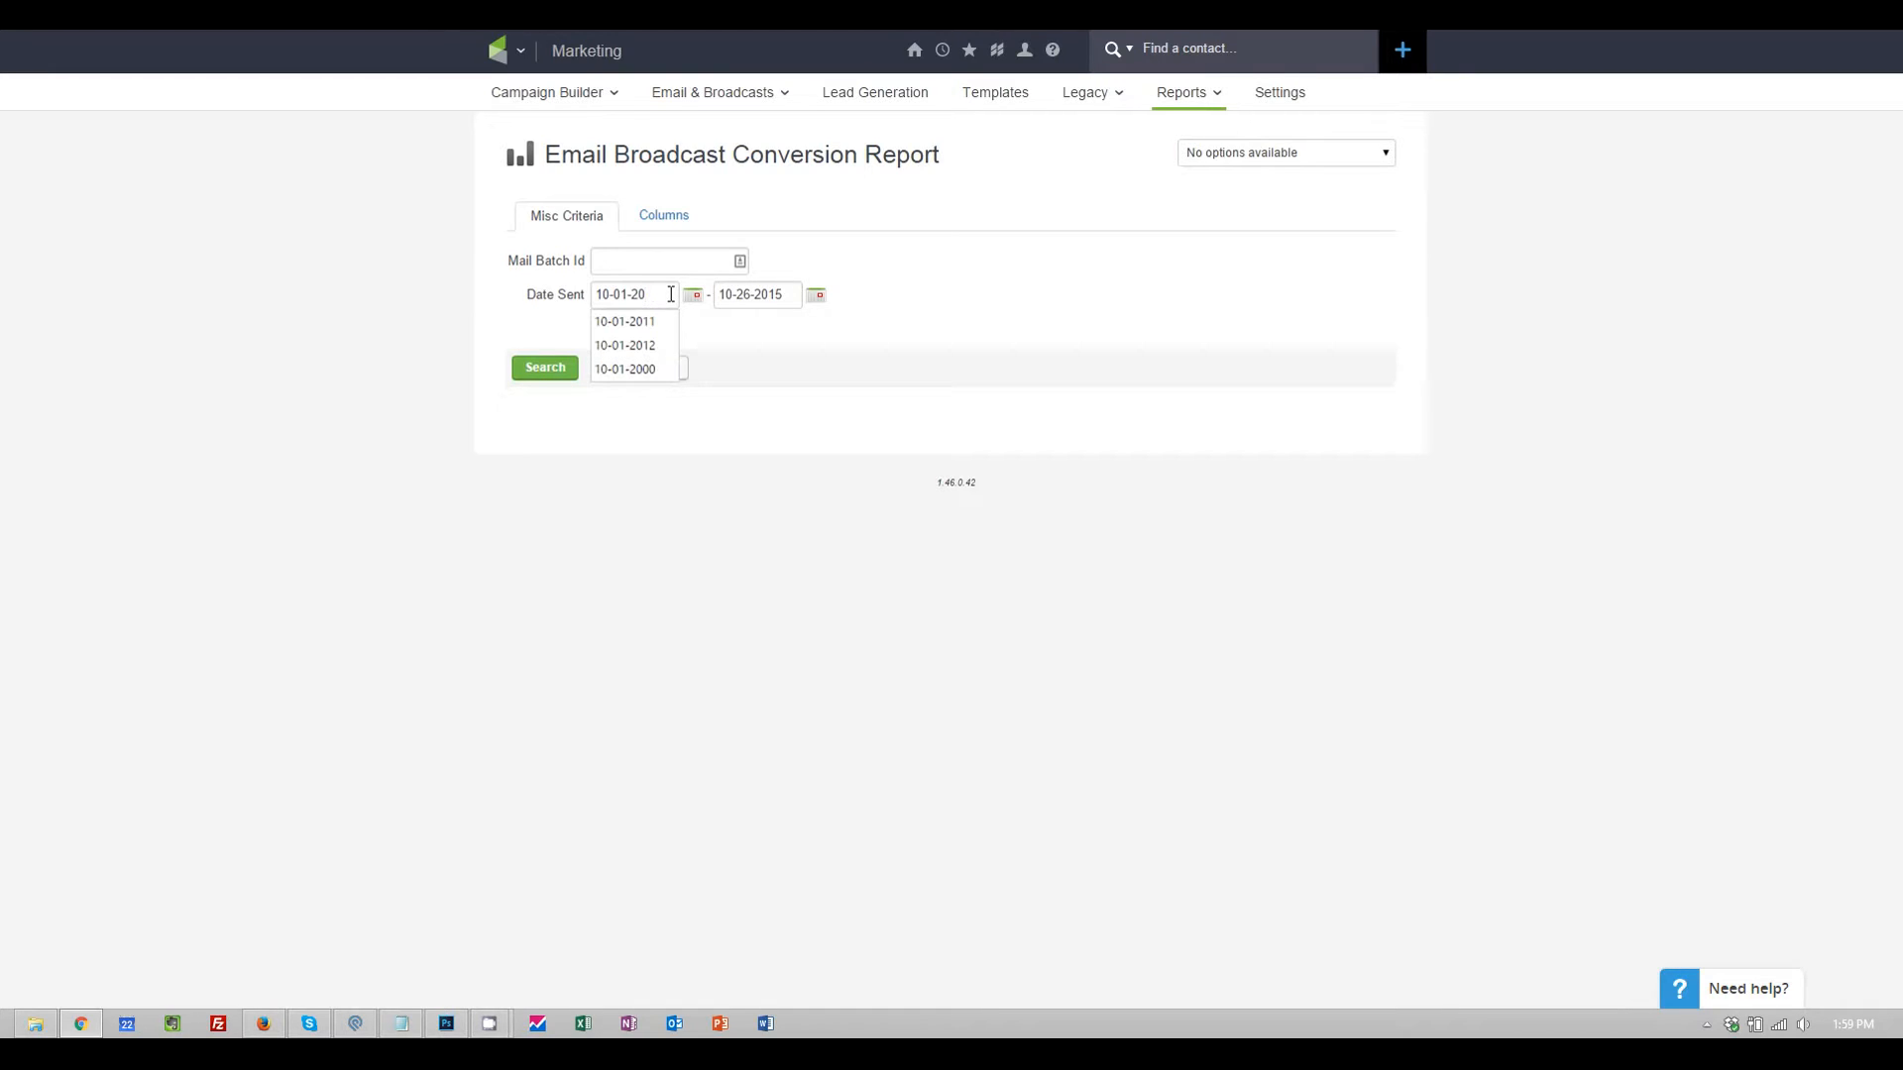
pyautogui.write('00')
pyautogui.click(814, 368)
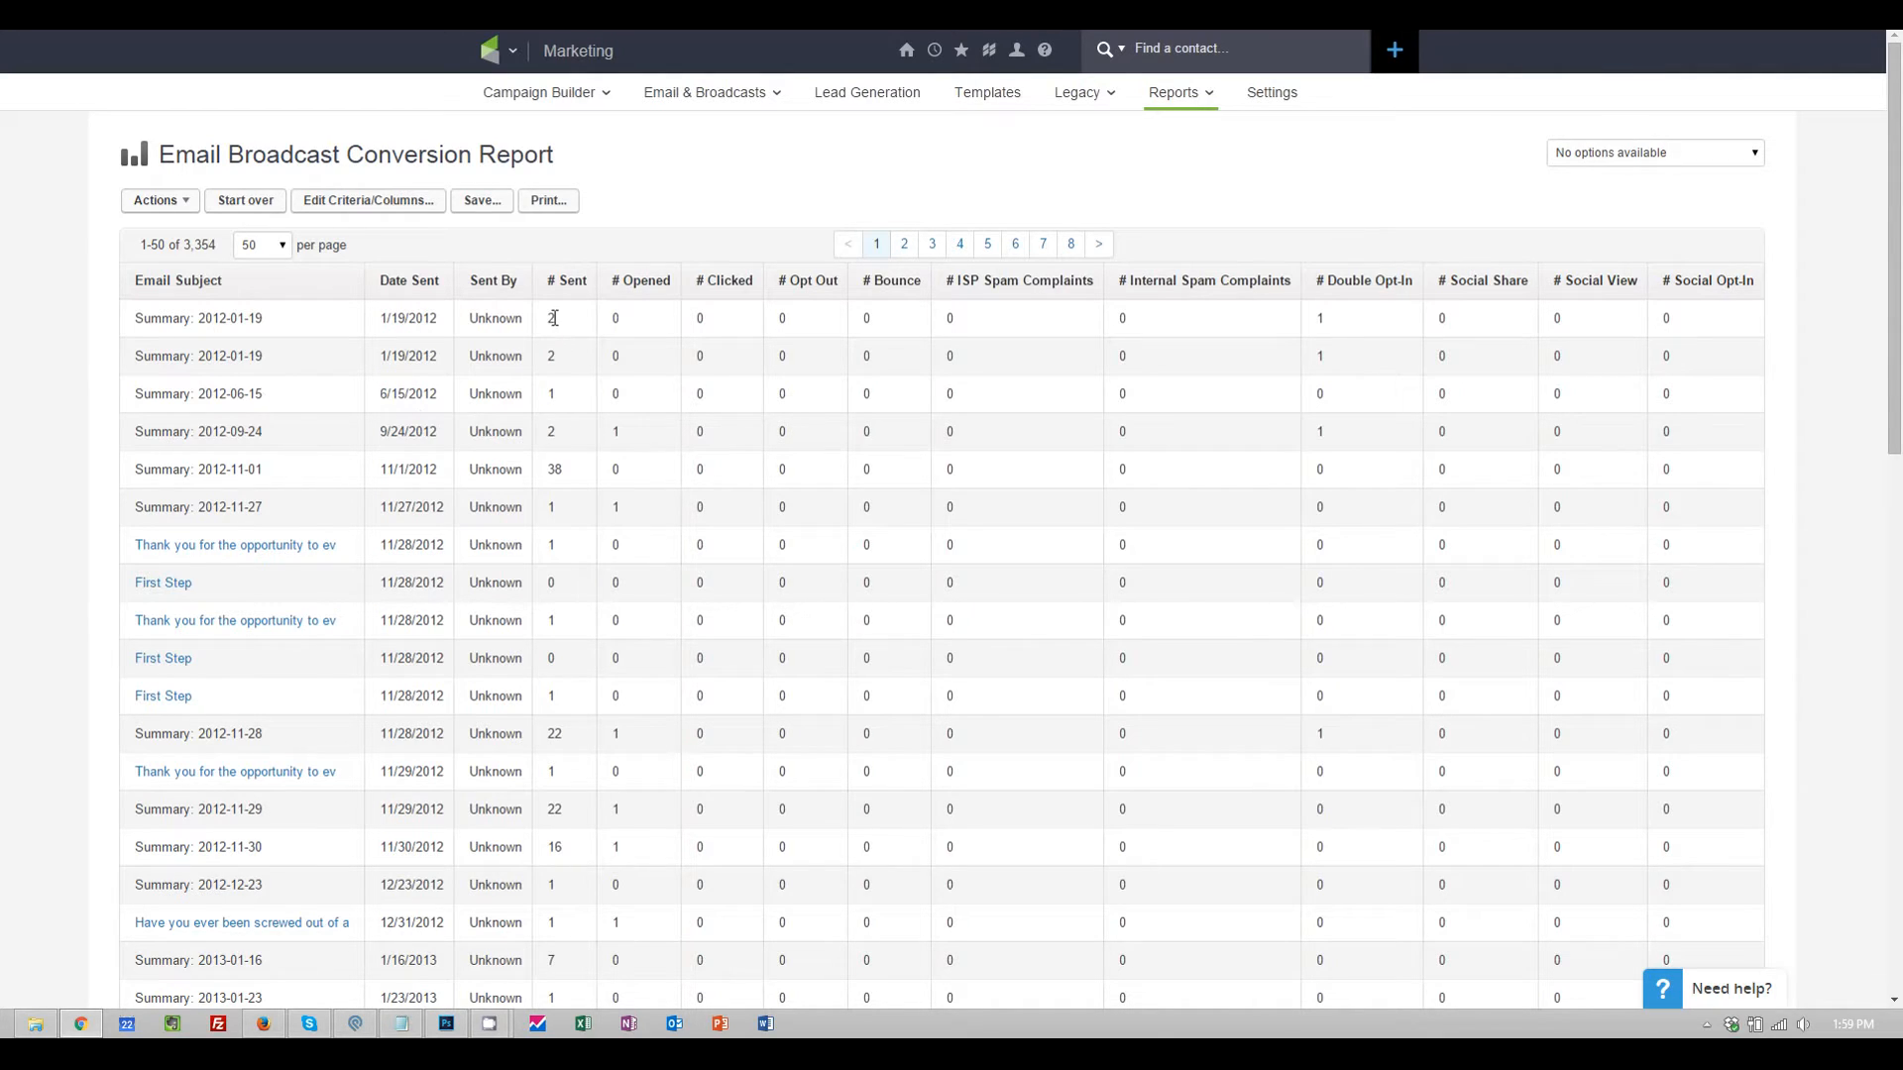
# Look over the broadcast results and start an export of the report
pyautogui.doubleClick(552, 356)
pyautogui.scroll(-5, 551, 528)
pyautogui.scroll(5, 551, 535)
pyautogui.click(195, 208)
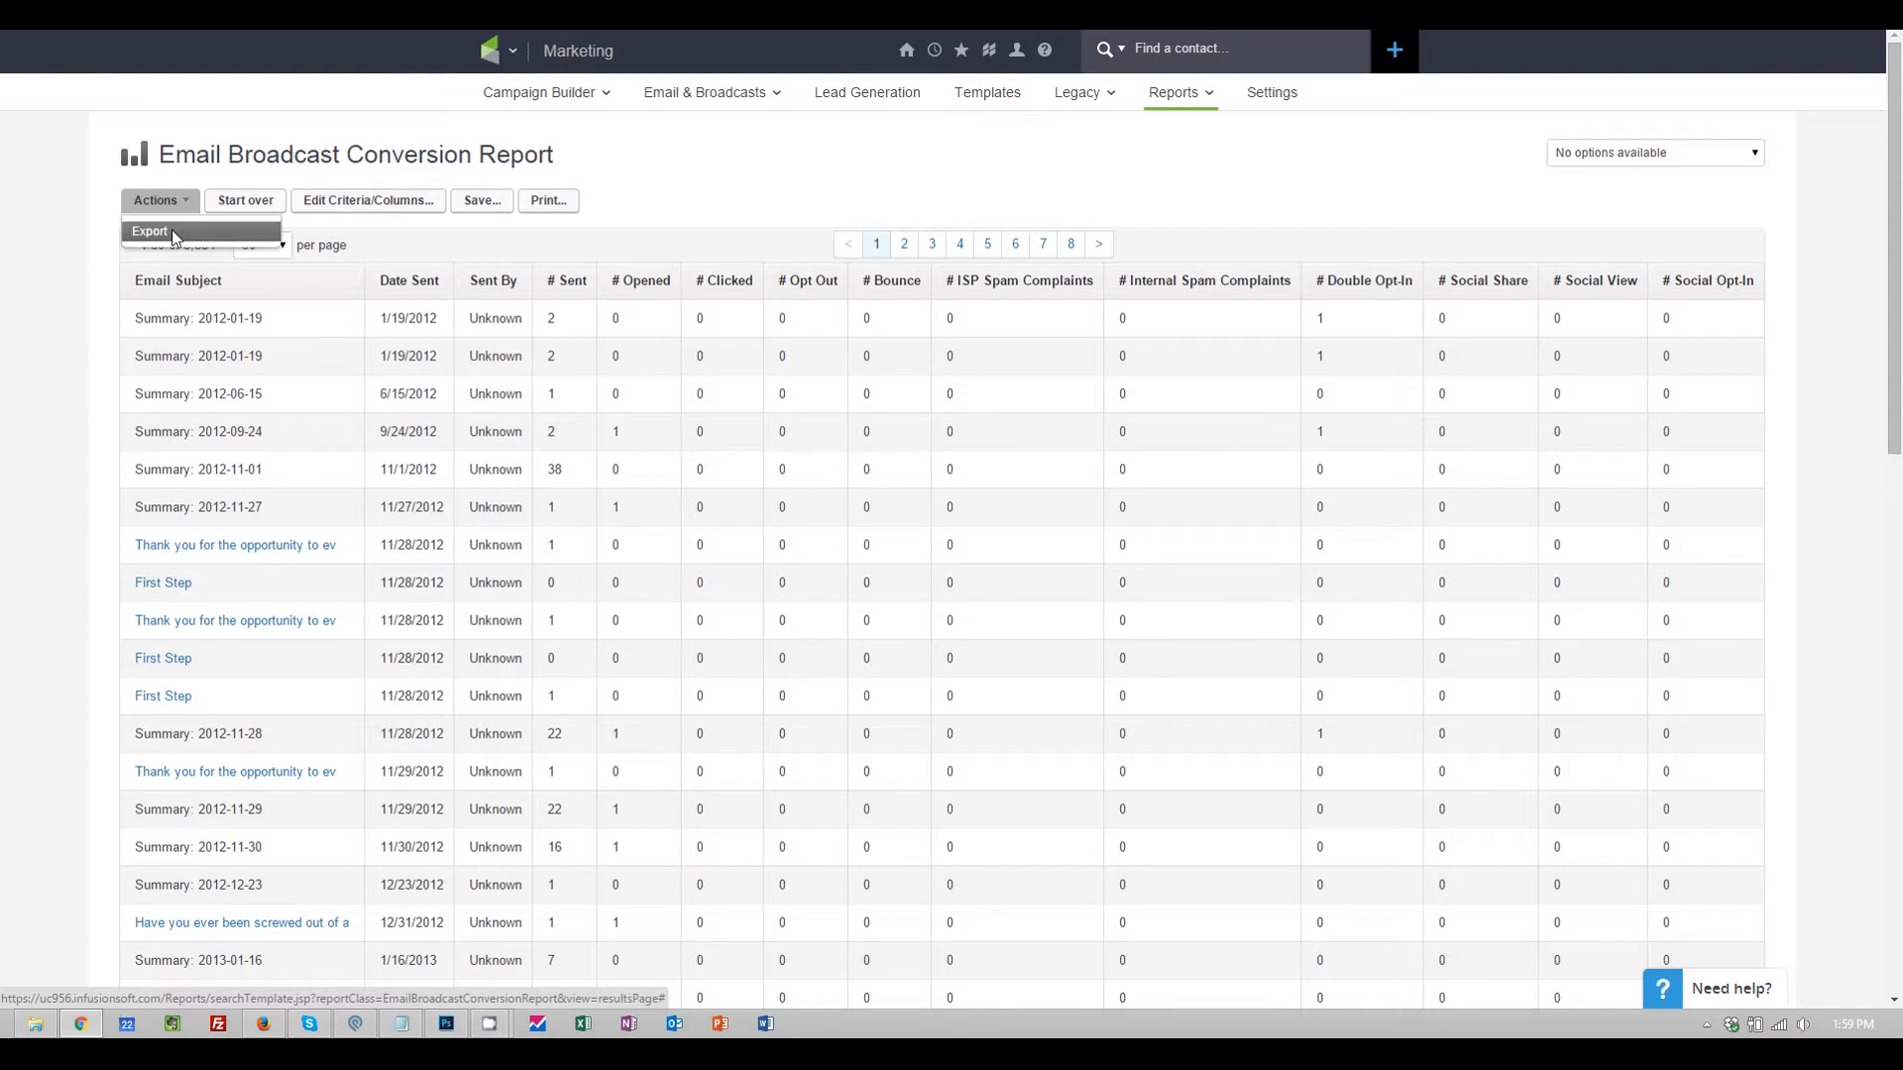
pyautogui.click(171, 231)
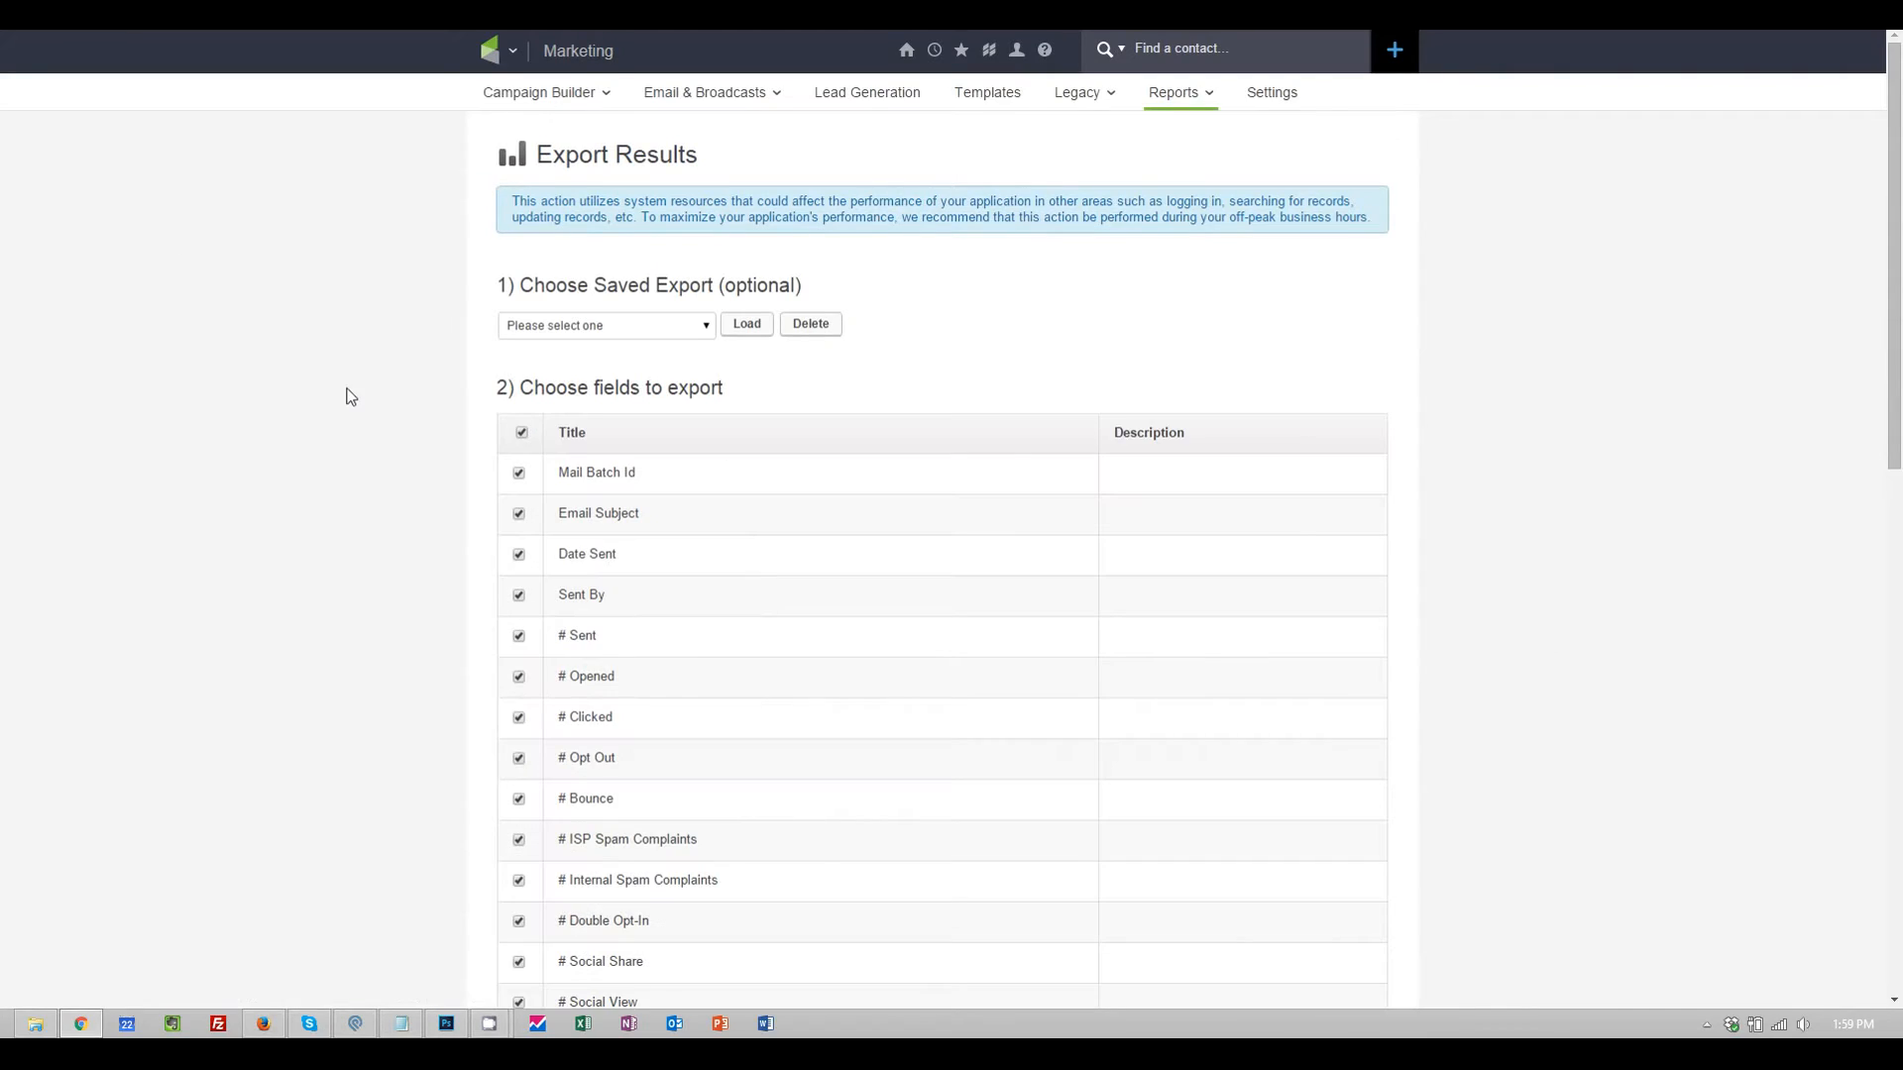
# Limit the export fields to Email Subject, # Sent, # Opened, # Clicked and # Opt Out
pyautogui.click(521, 433)
pyautogui.scroll(-2, 331, 446)
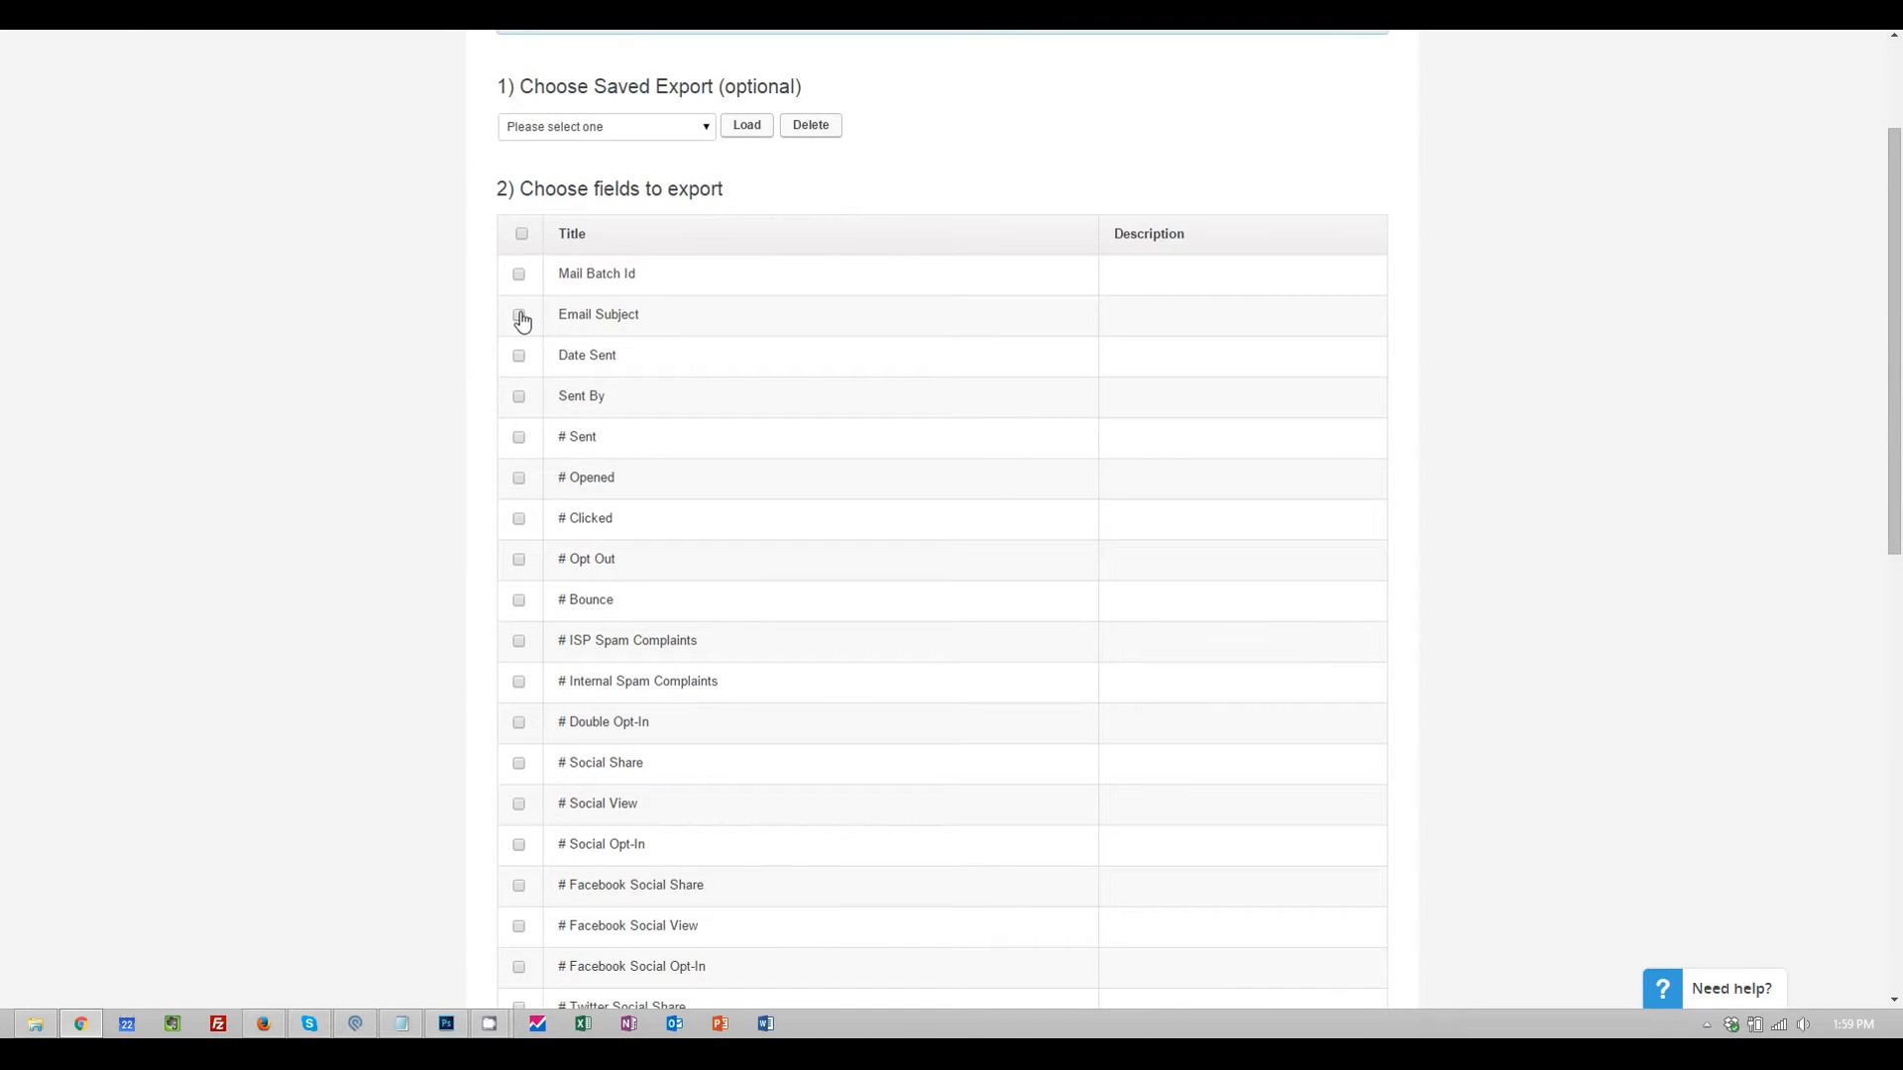
pyautogui.click(518, 315)
pyautogui.scroll(-1, 604, 341)
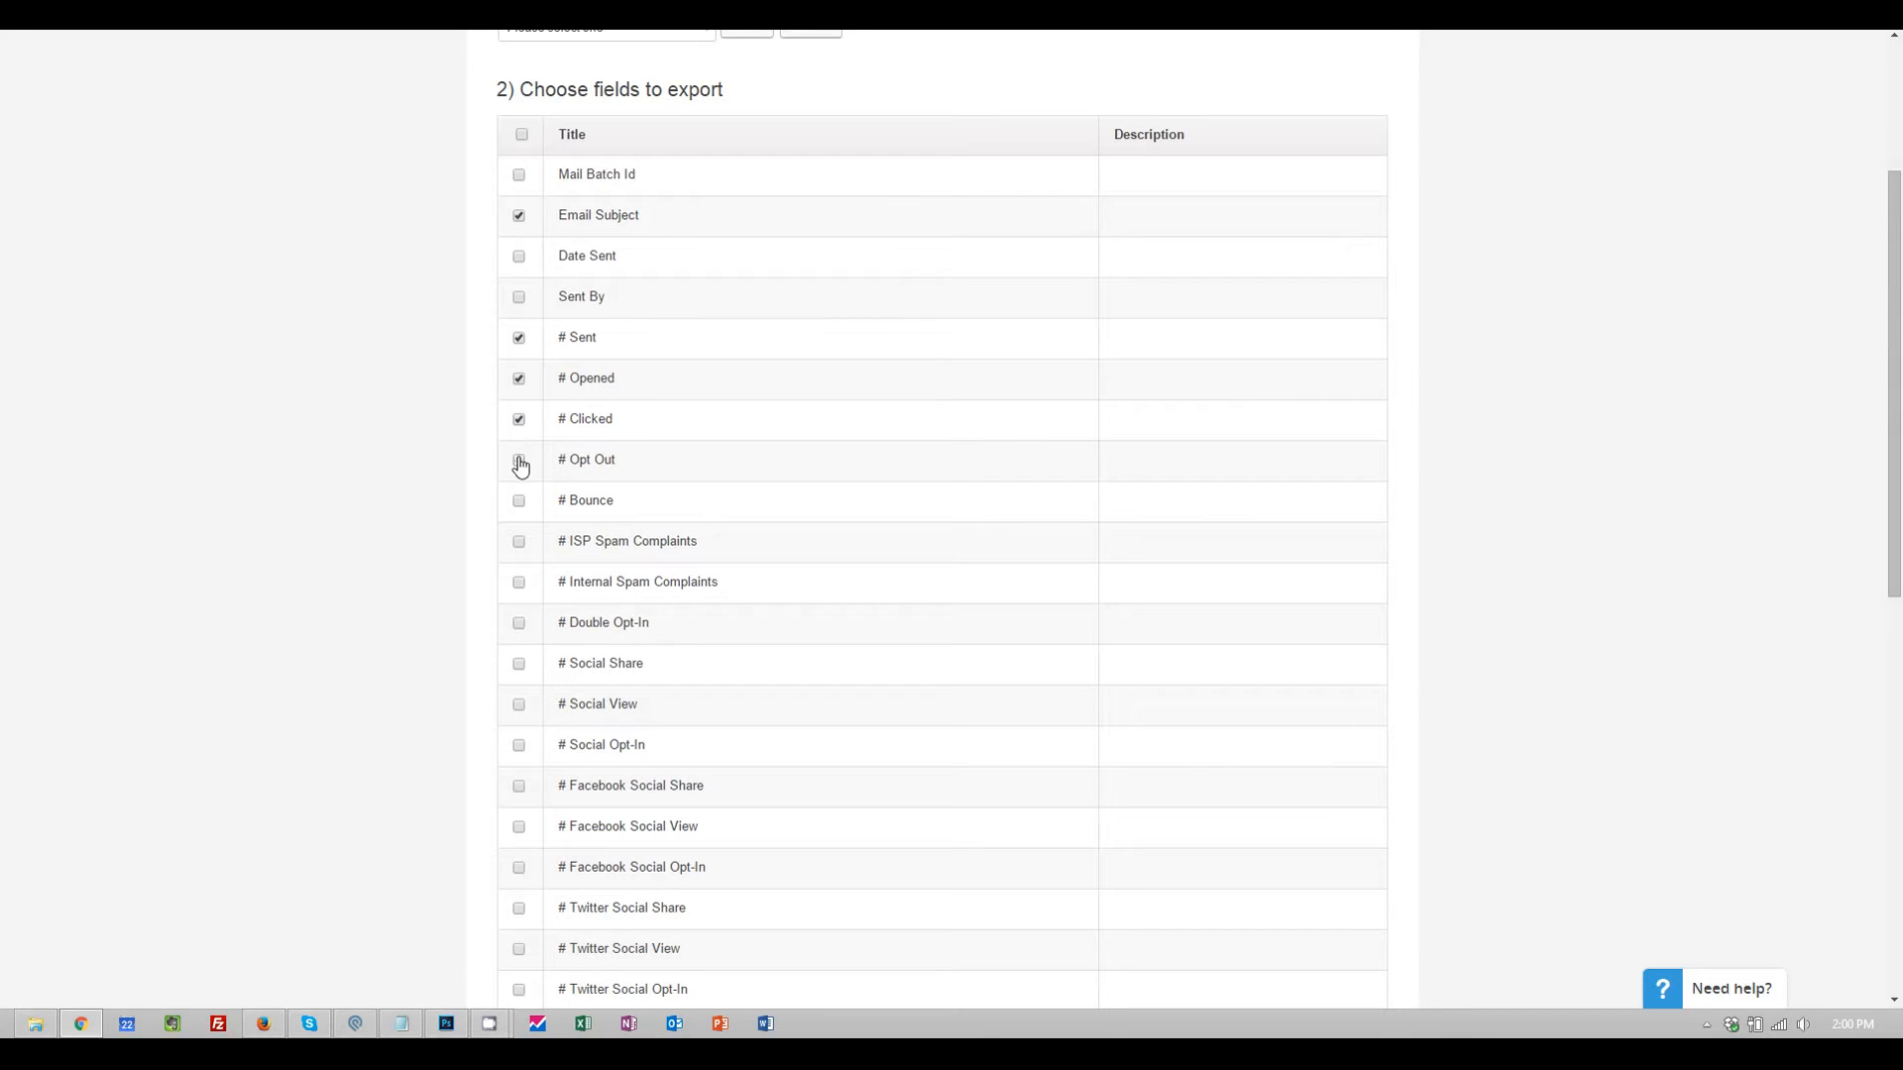
# Process the export as a CSV for viewing or download in the browser and accept the notice
pyautogui.scroll(-9, 487, 479)
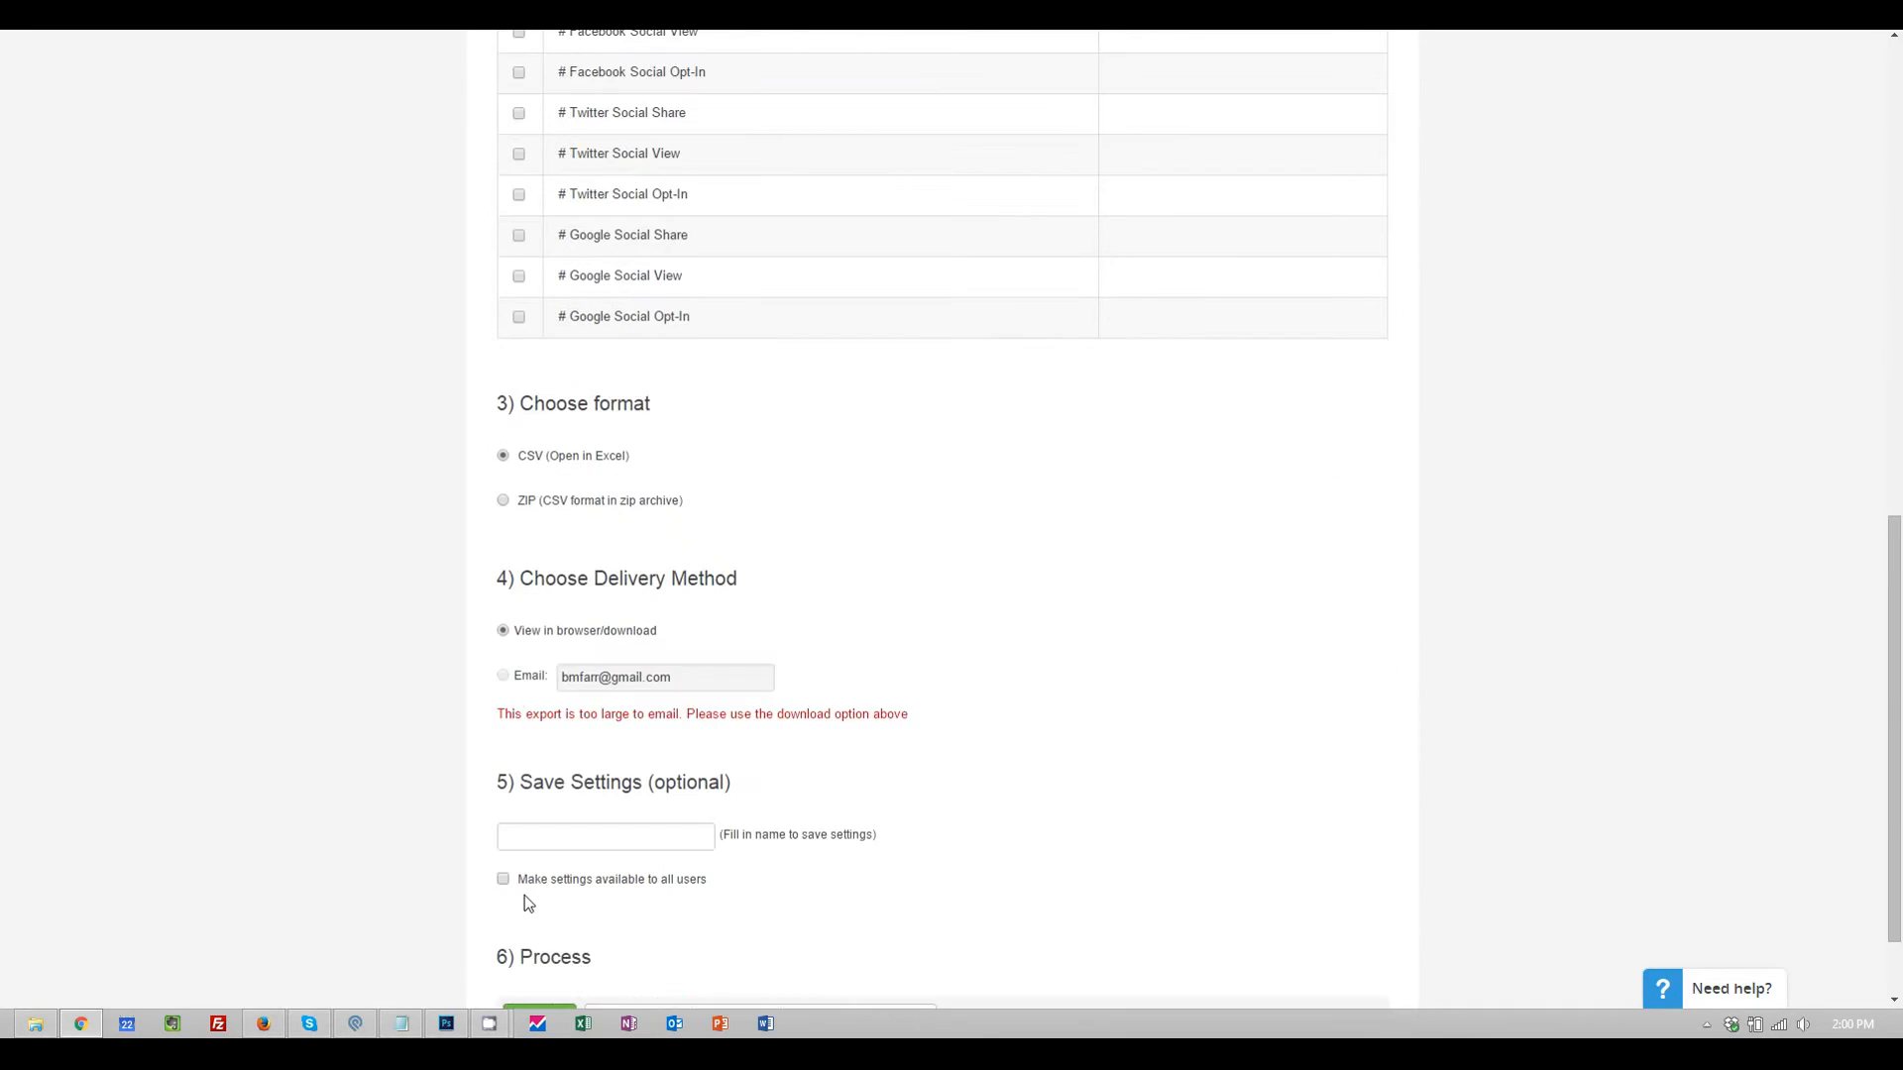
pyautogui.click(530, 901)
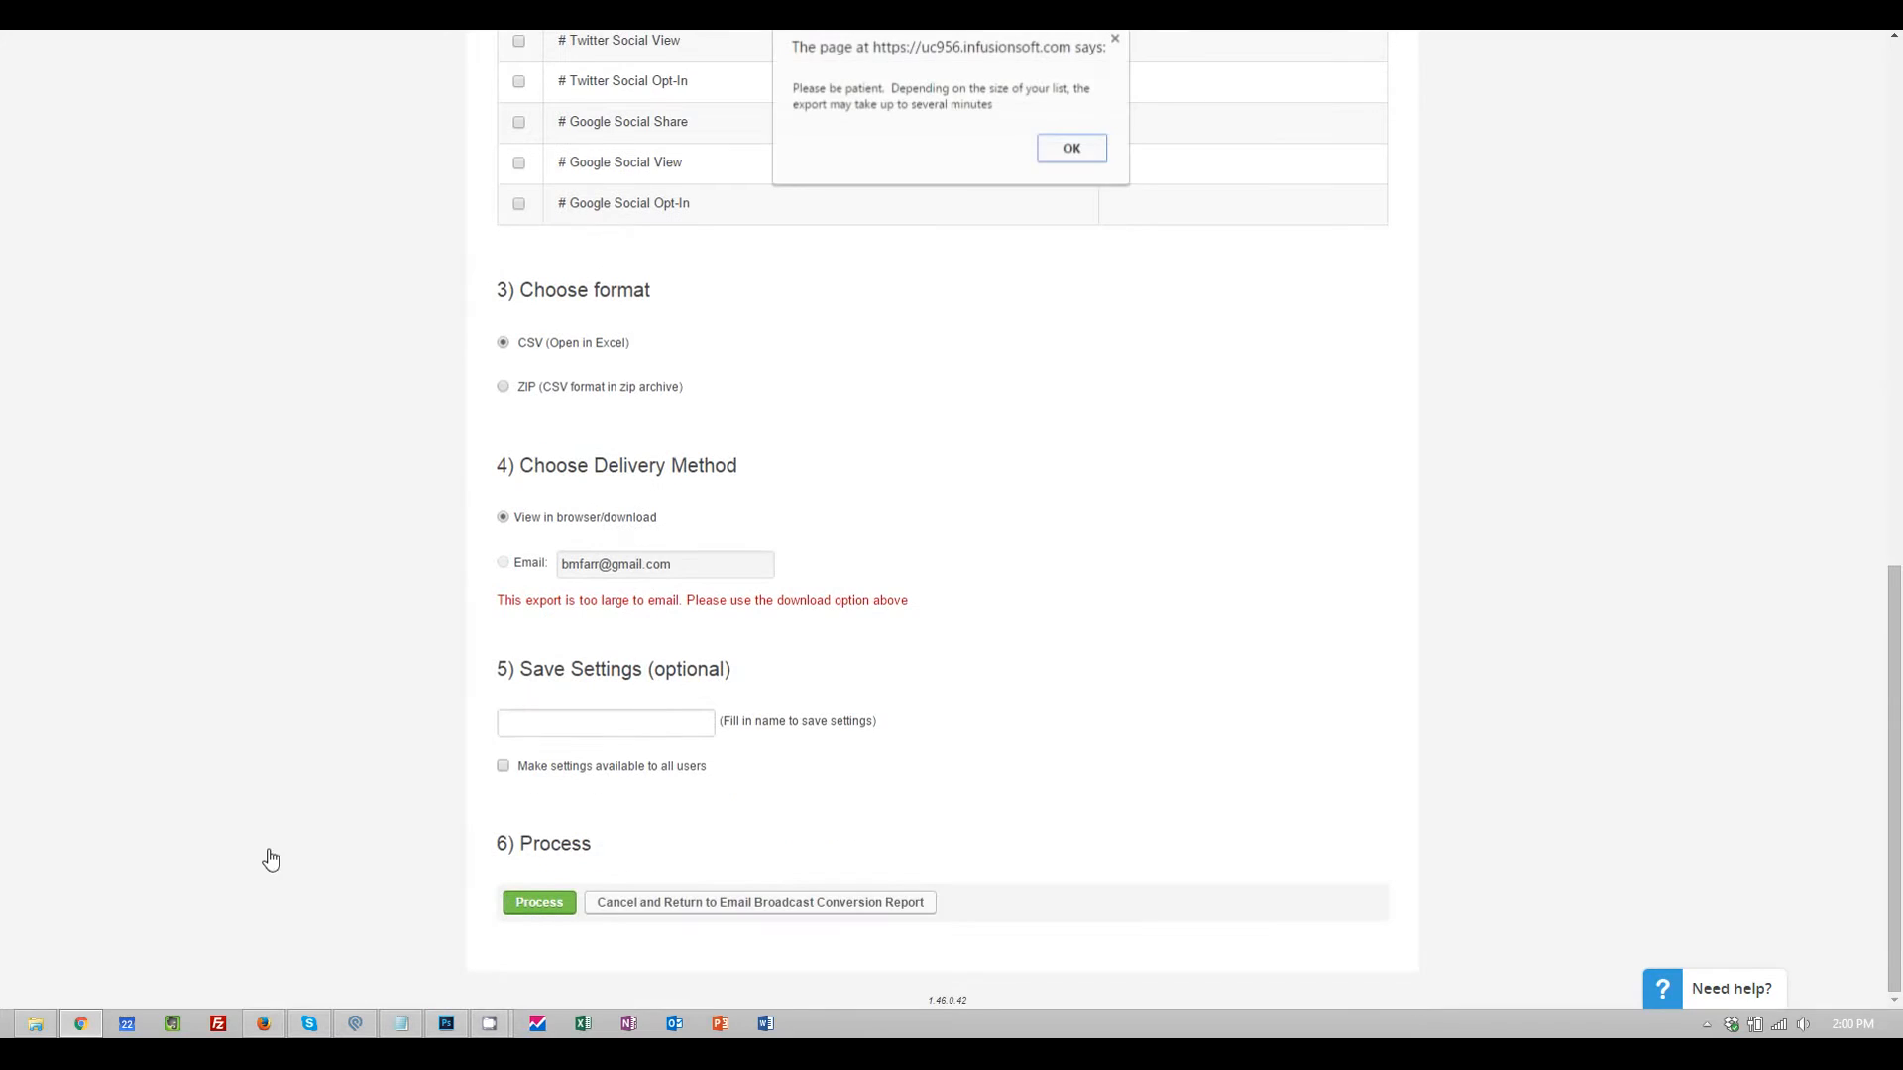
pyautogui.click(1072, 149)
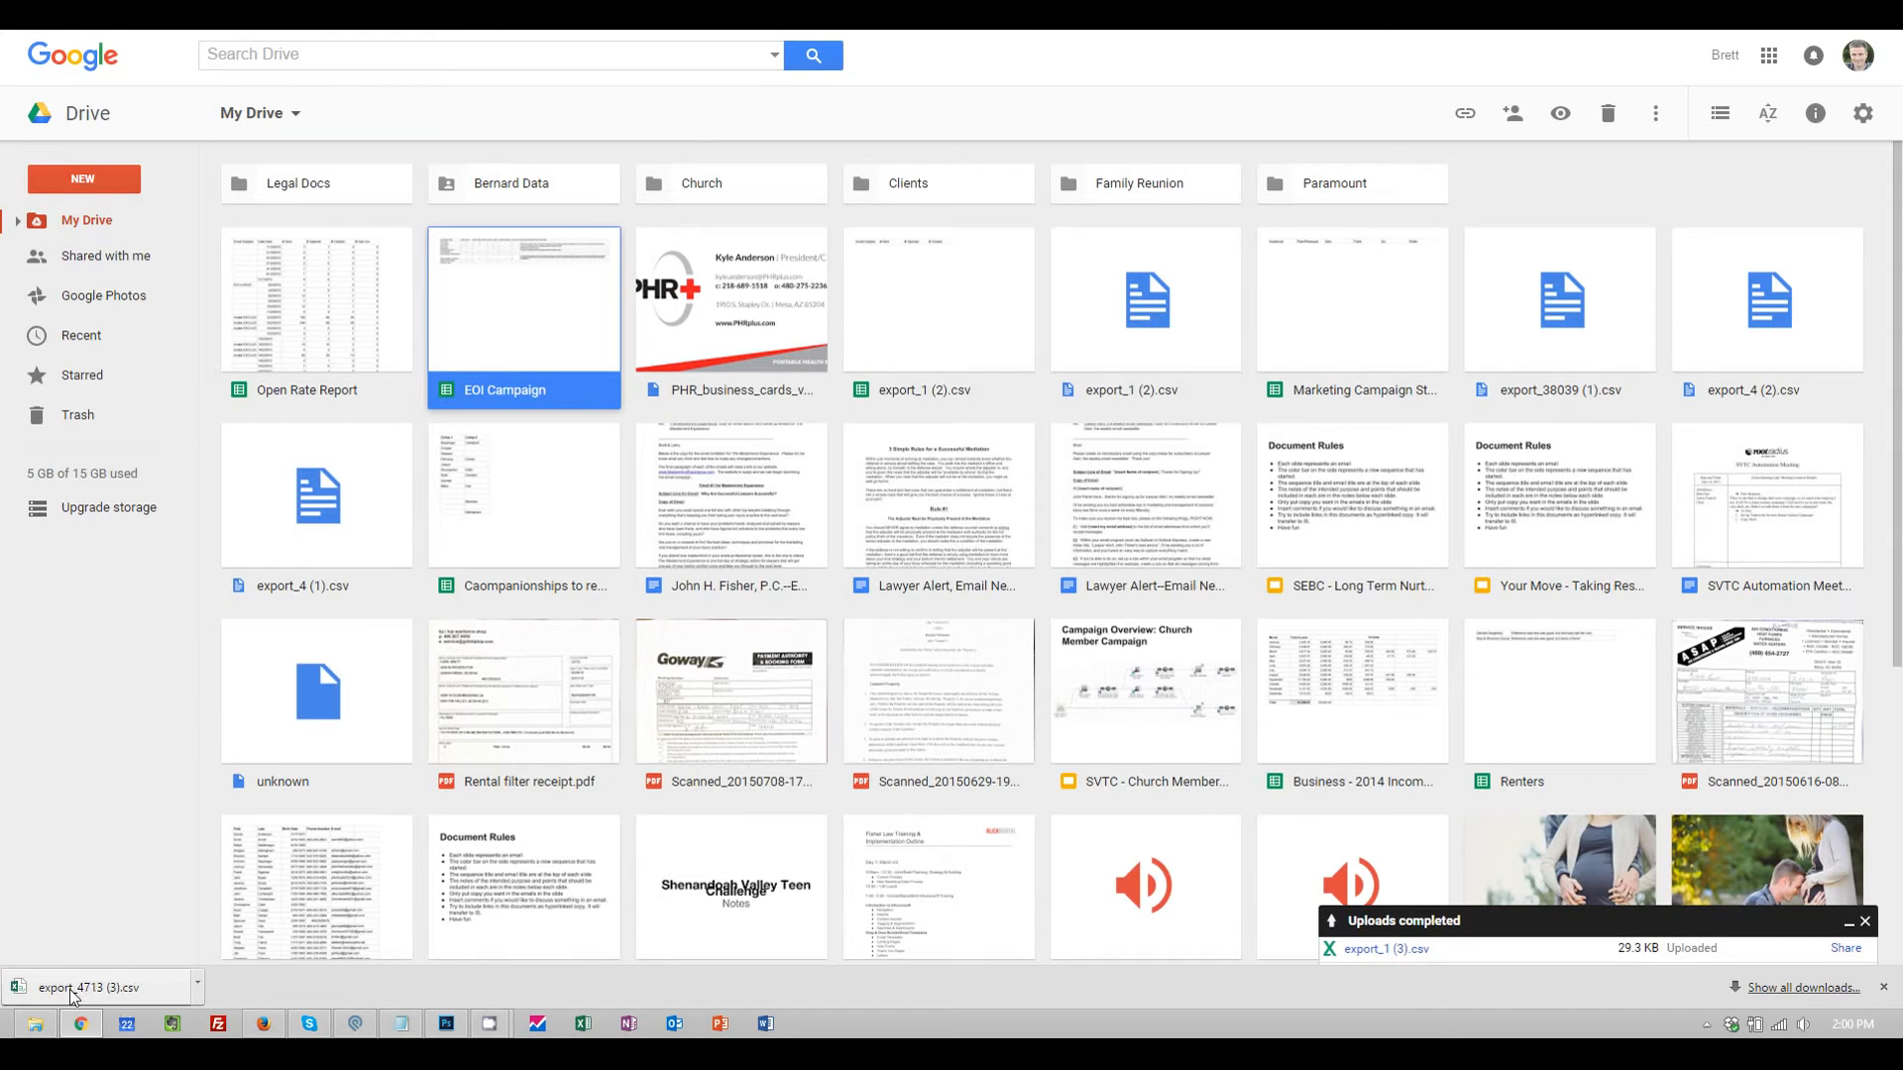
# Switch to Google Drive, upload export_4713 (3).csv, and open the uploaded export_1 (3).csv in Google Sheets
pyautogui.moveTo(71, 989); pyautogui.dragTo(1003, 478)
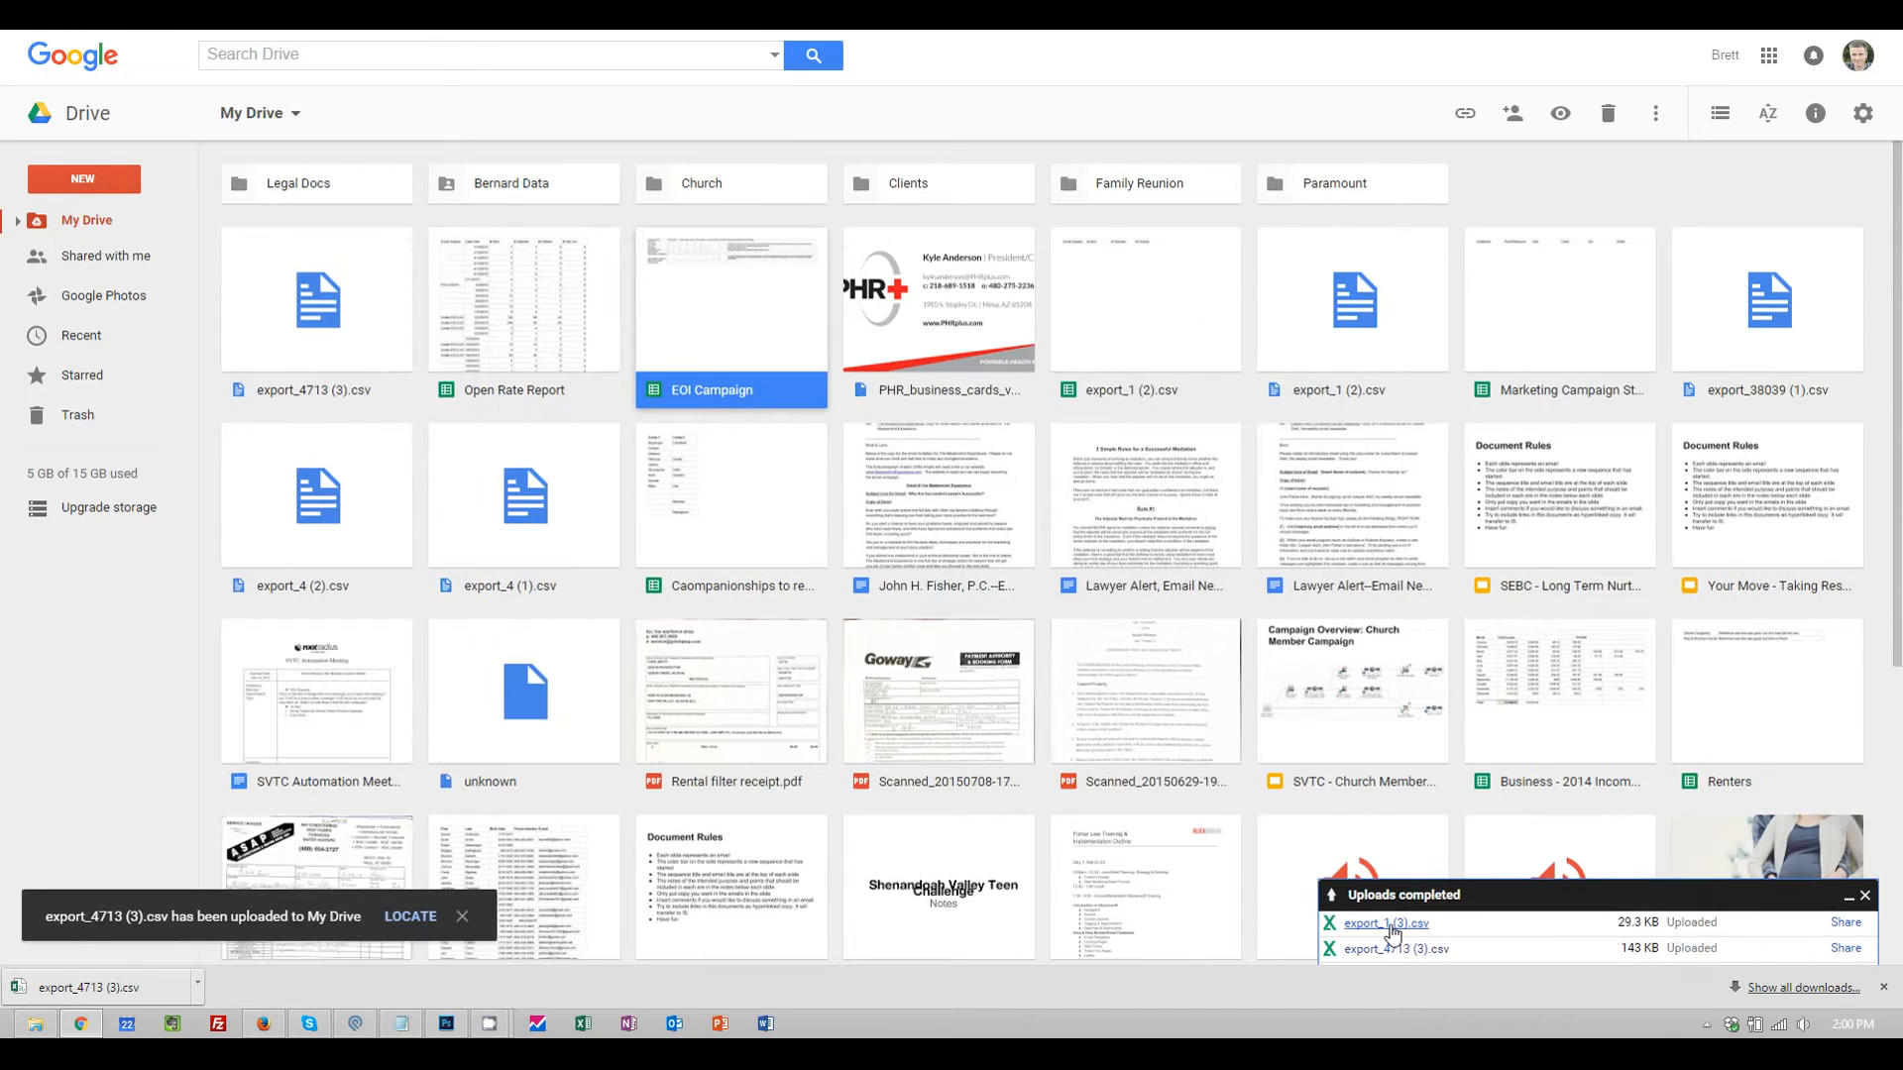
pyautogui.click(1390, 927)
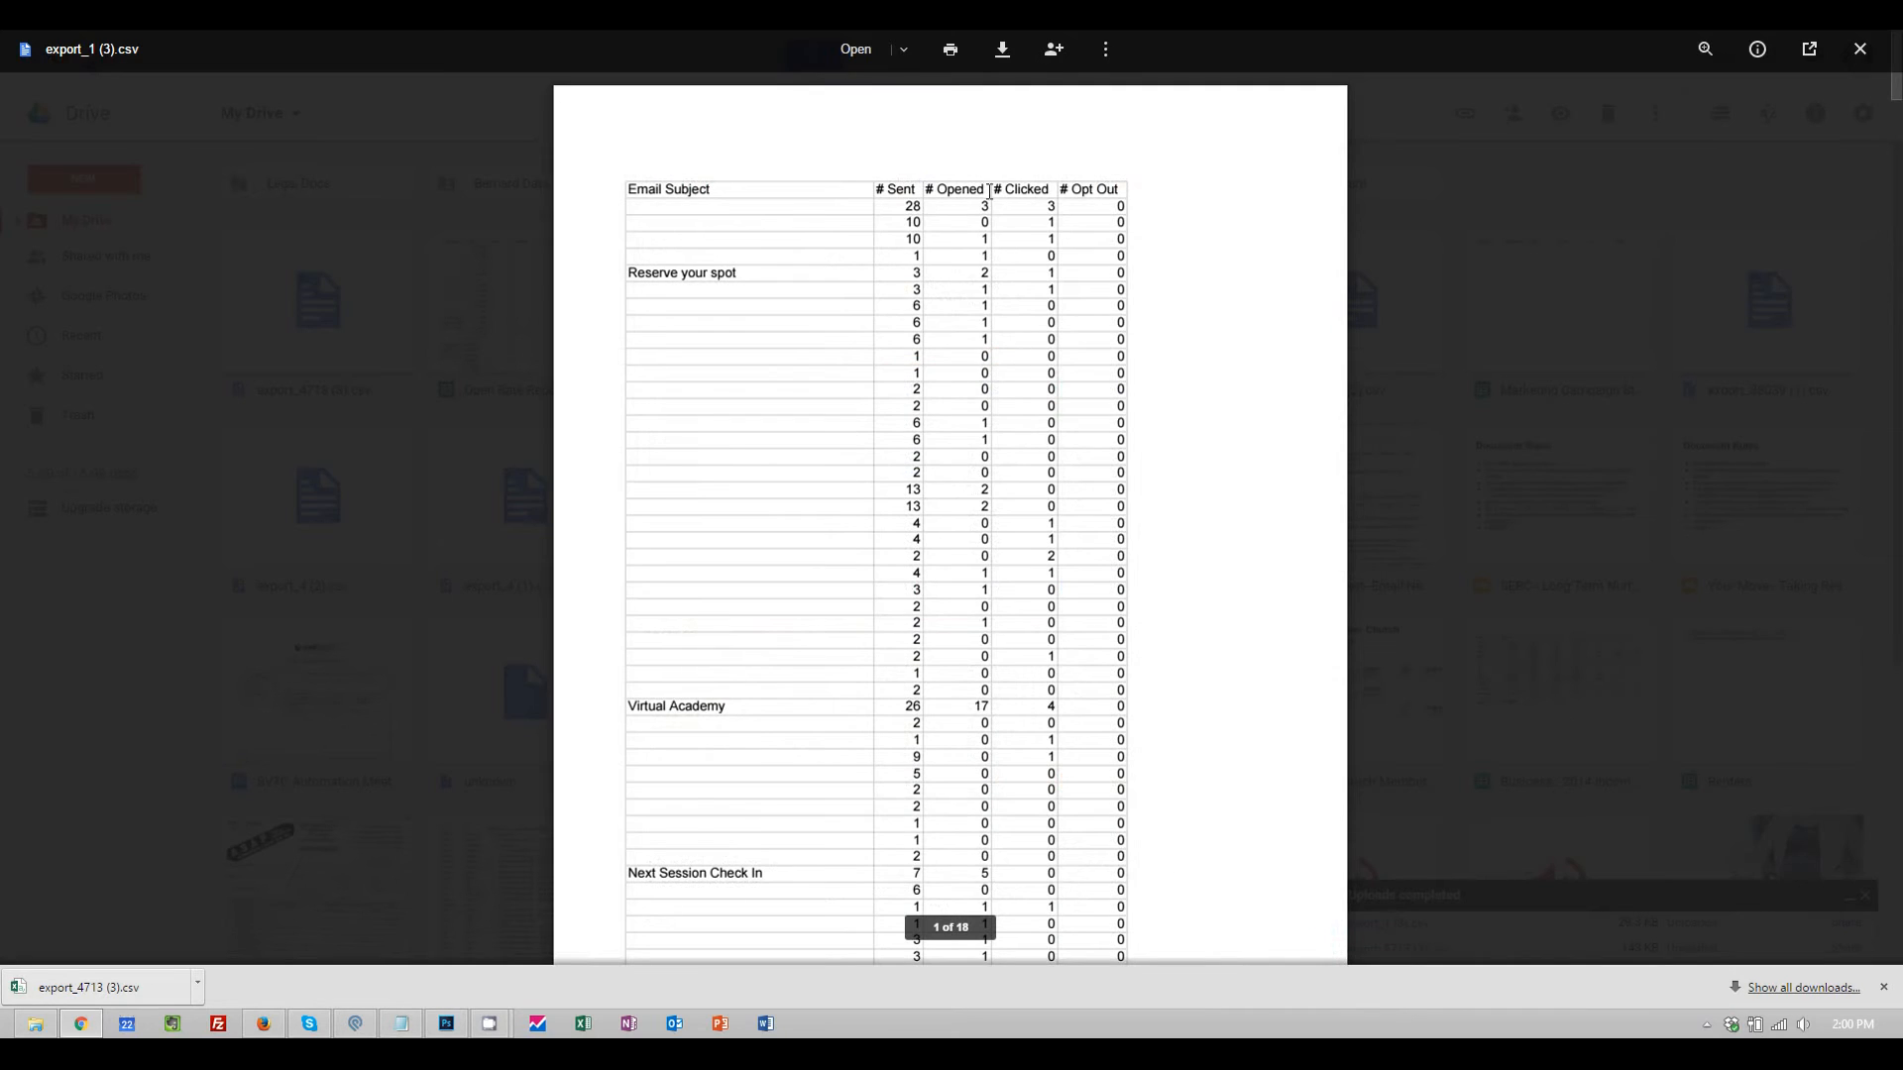
pyautogui.click(904, 51)
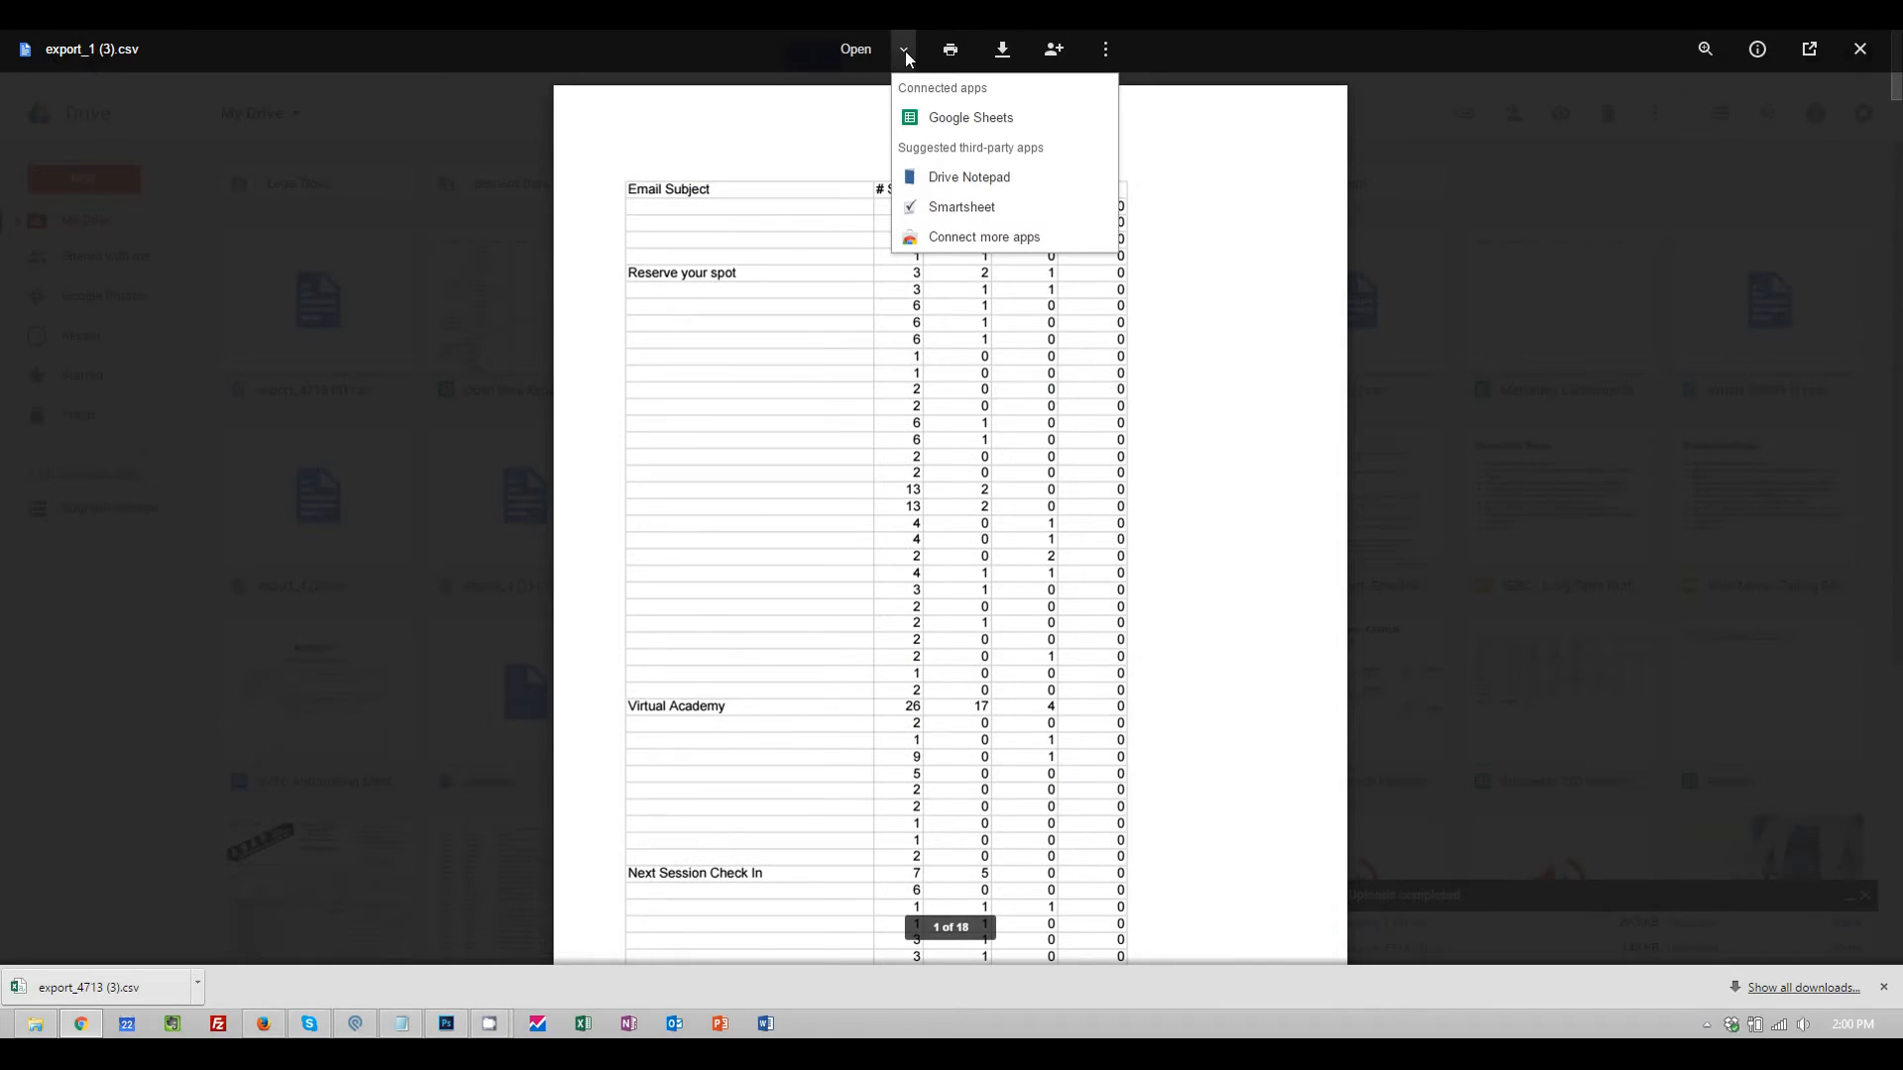
pyautogui.click(1020, 130)
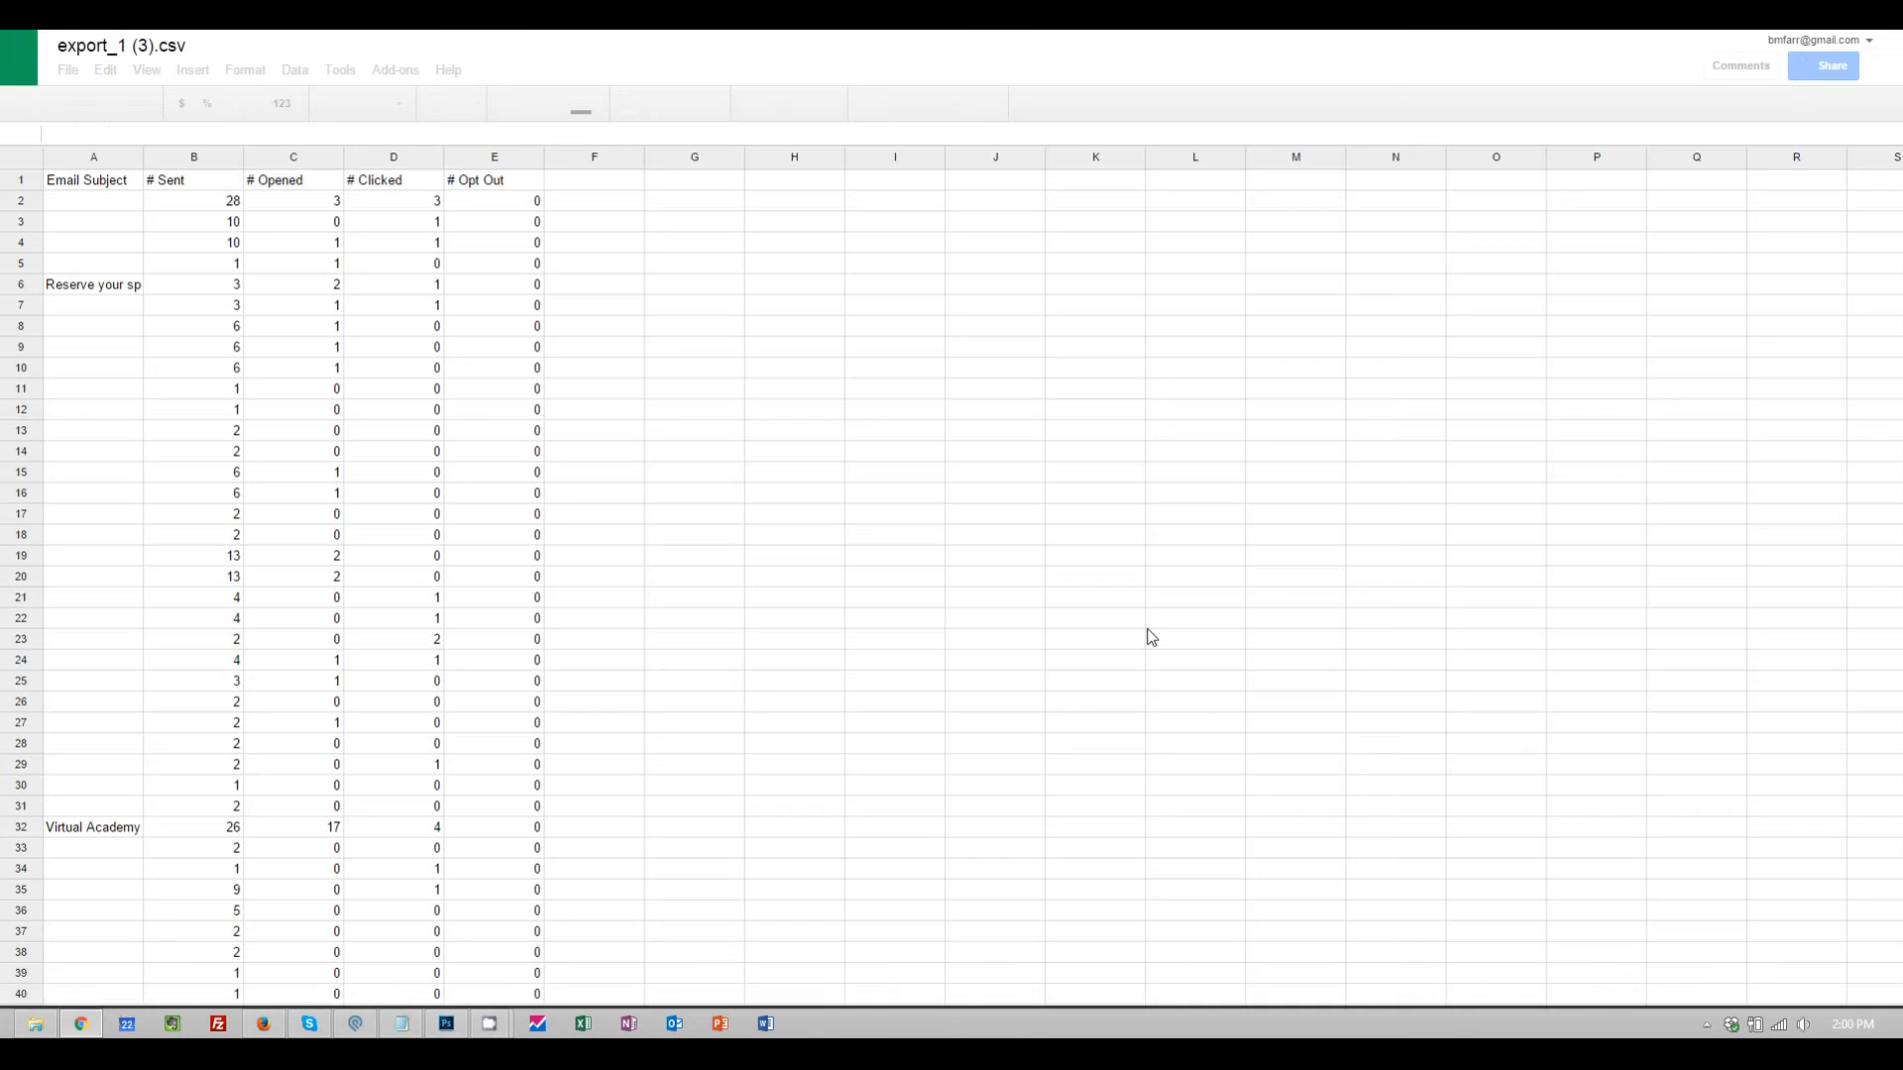
# Take export_1 (3).csv out of the trash and look over its sent, opened and clicked figures
pyautogui.scroll(-9, 211, 461)
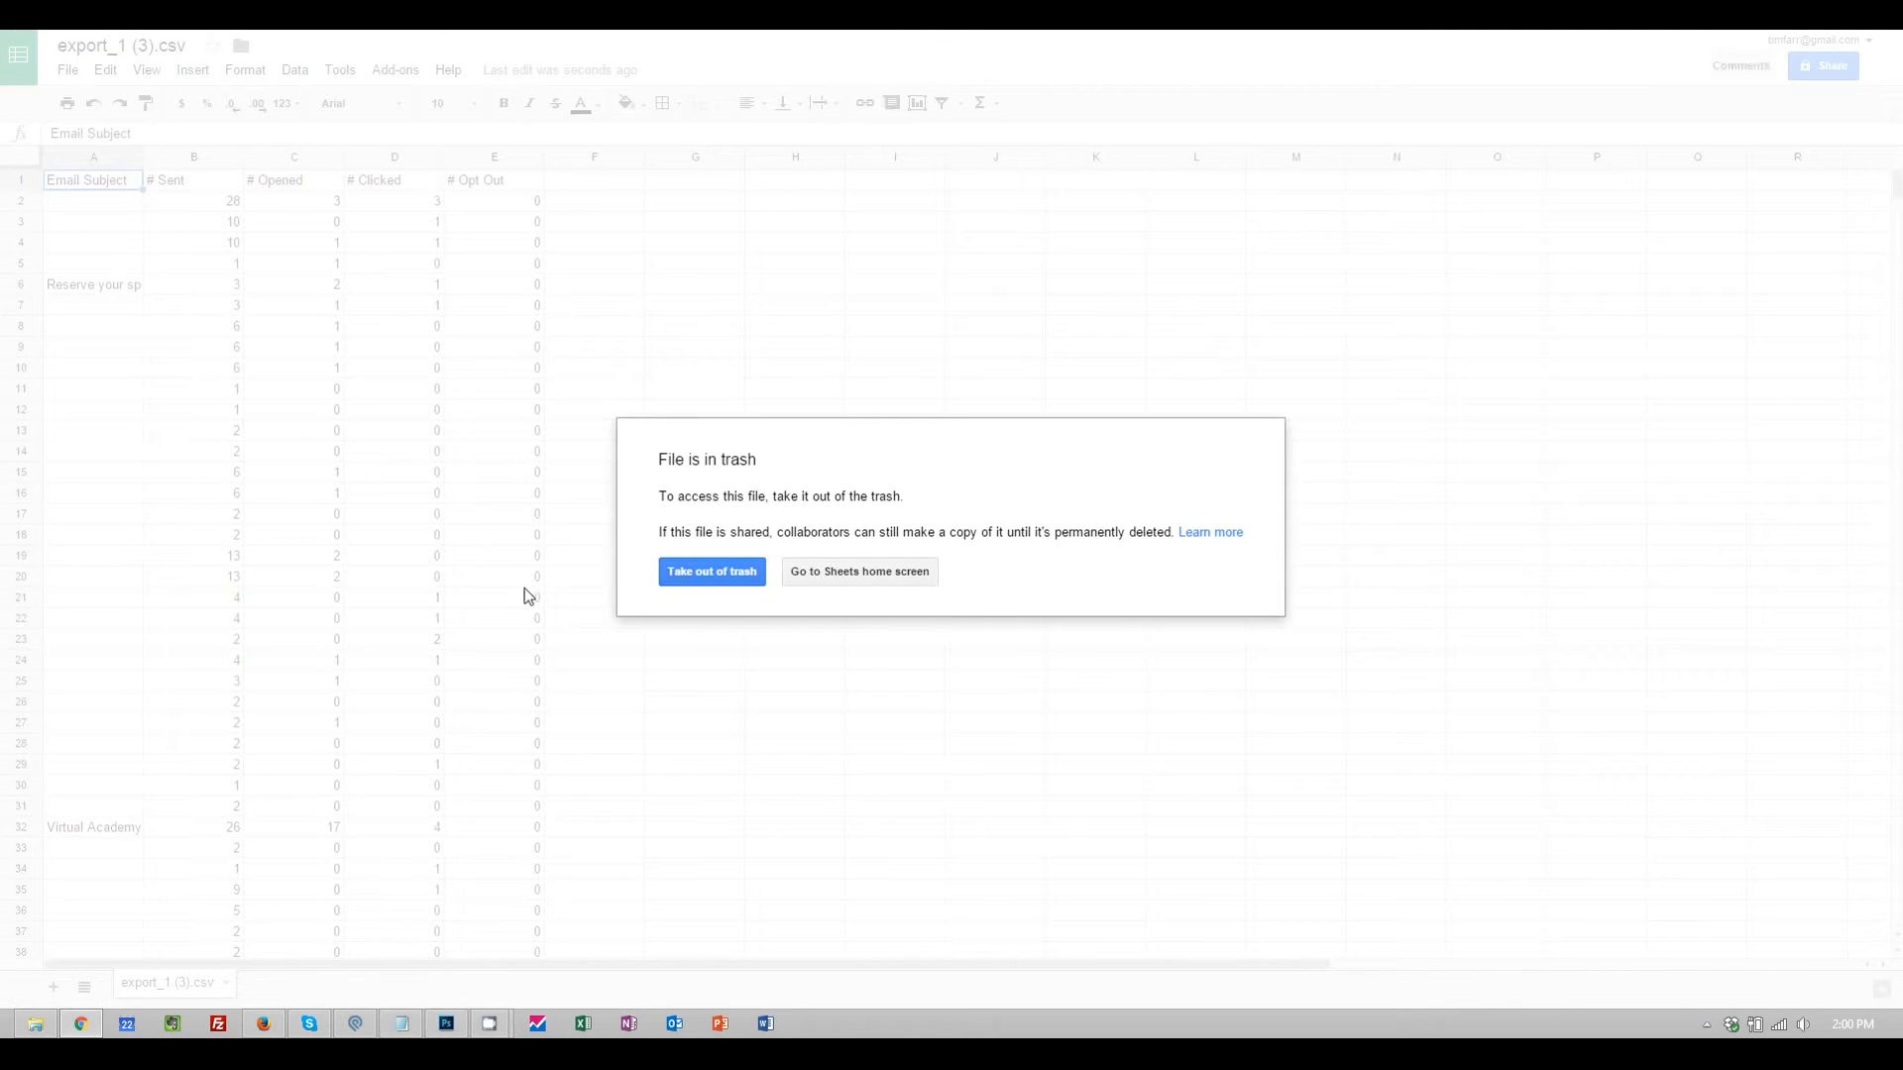
pyautogui.click(680, 571)
pyautogui.scroll(-5, 182, 368)
pyautogui.scroll(5, 182, 369)
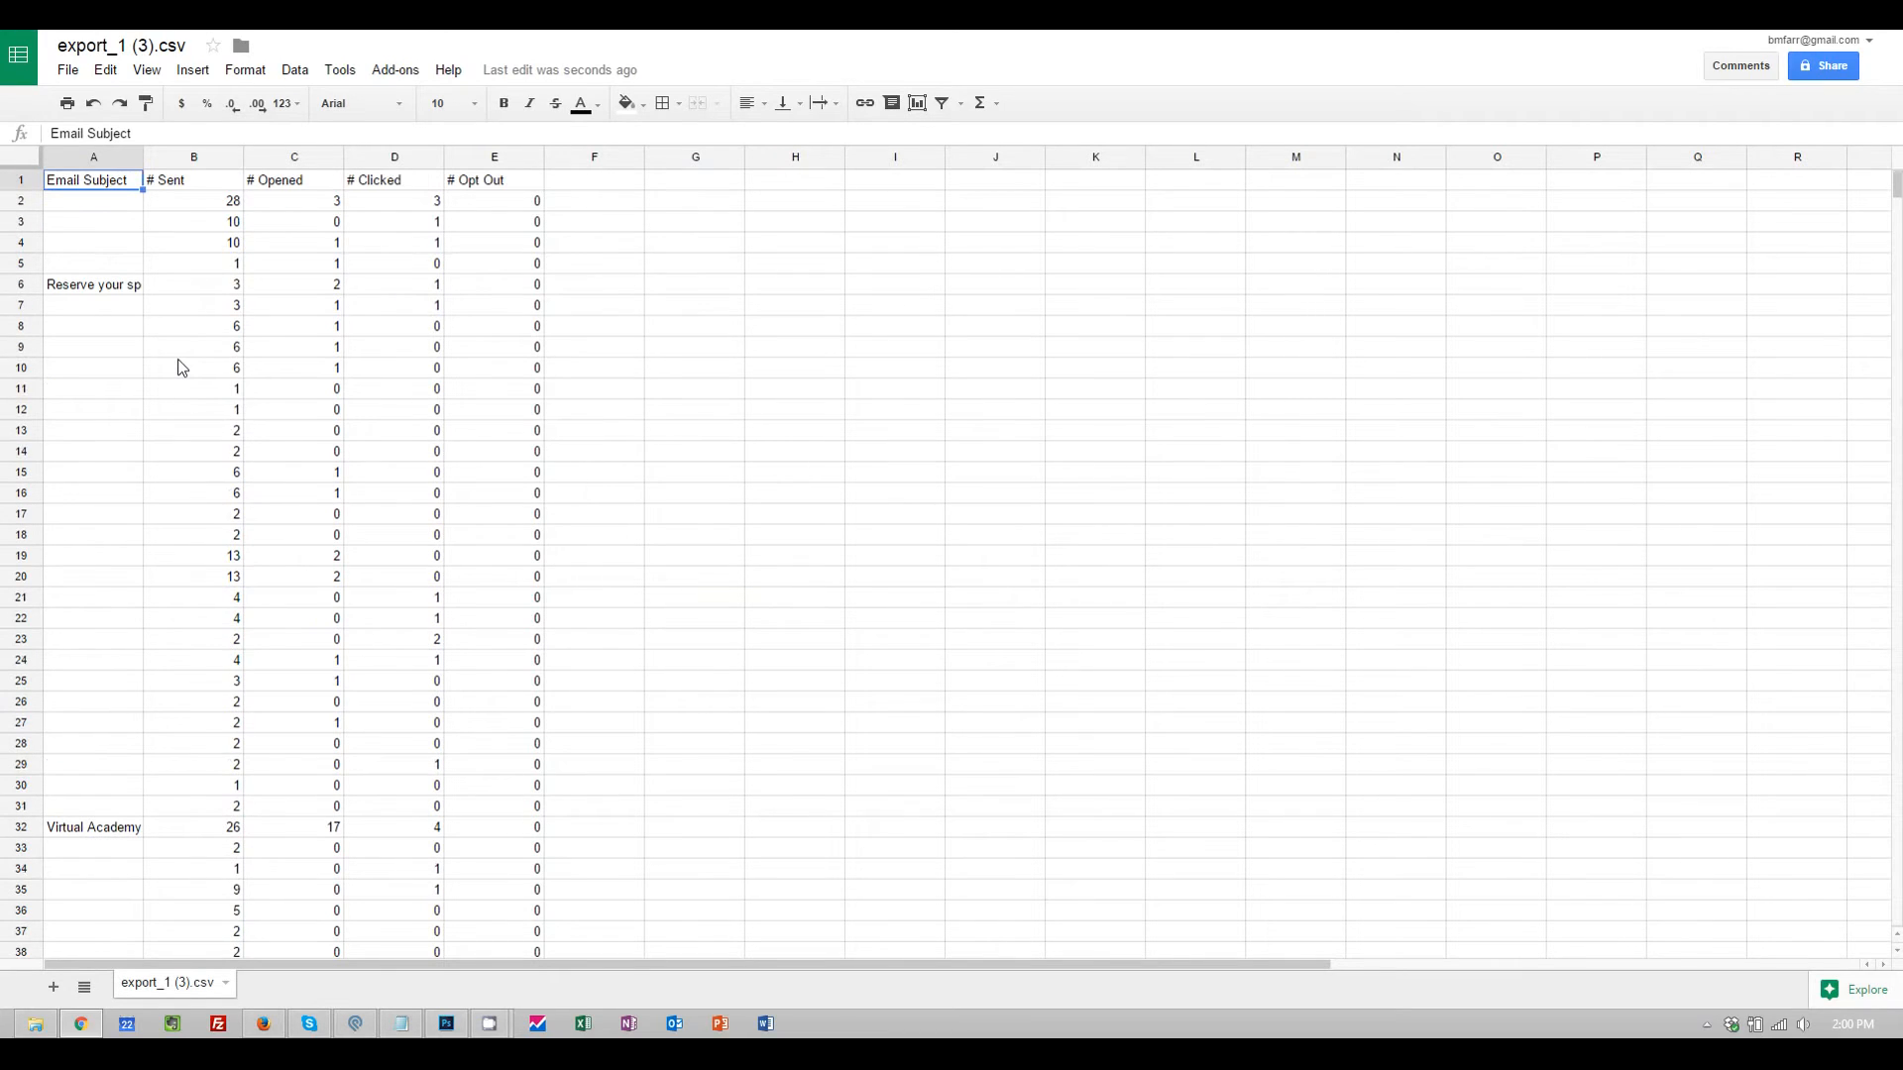
pyautogui.scroll(-2, 182, 369)
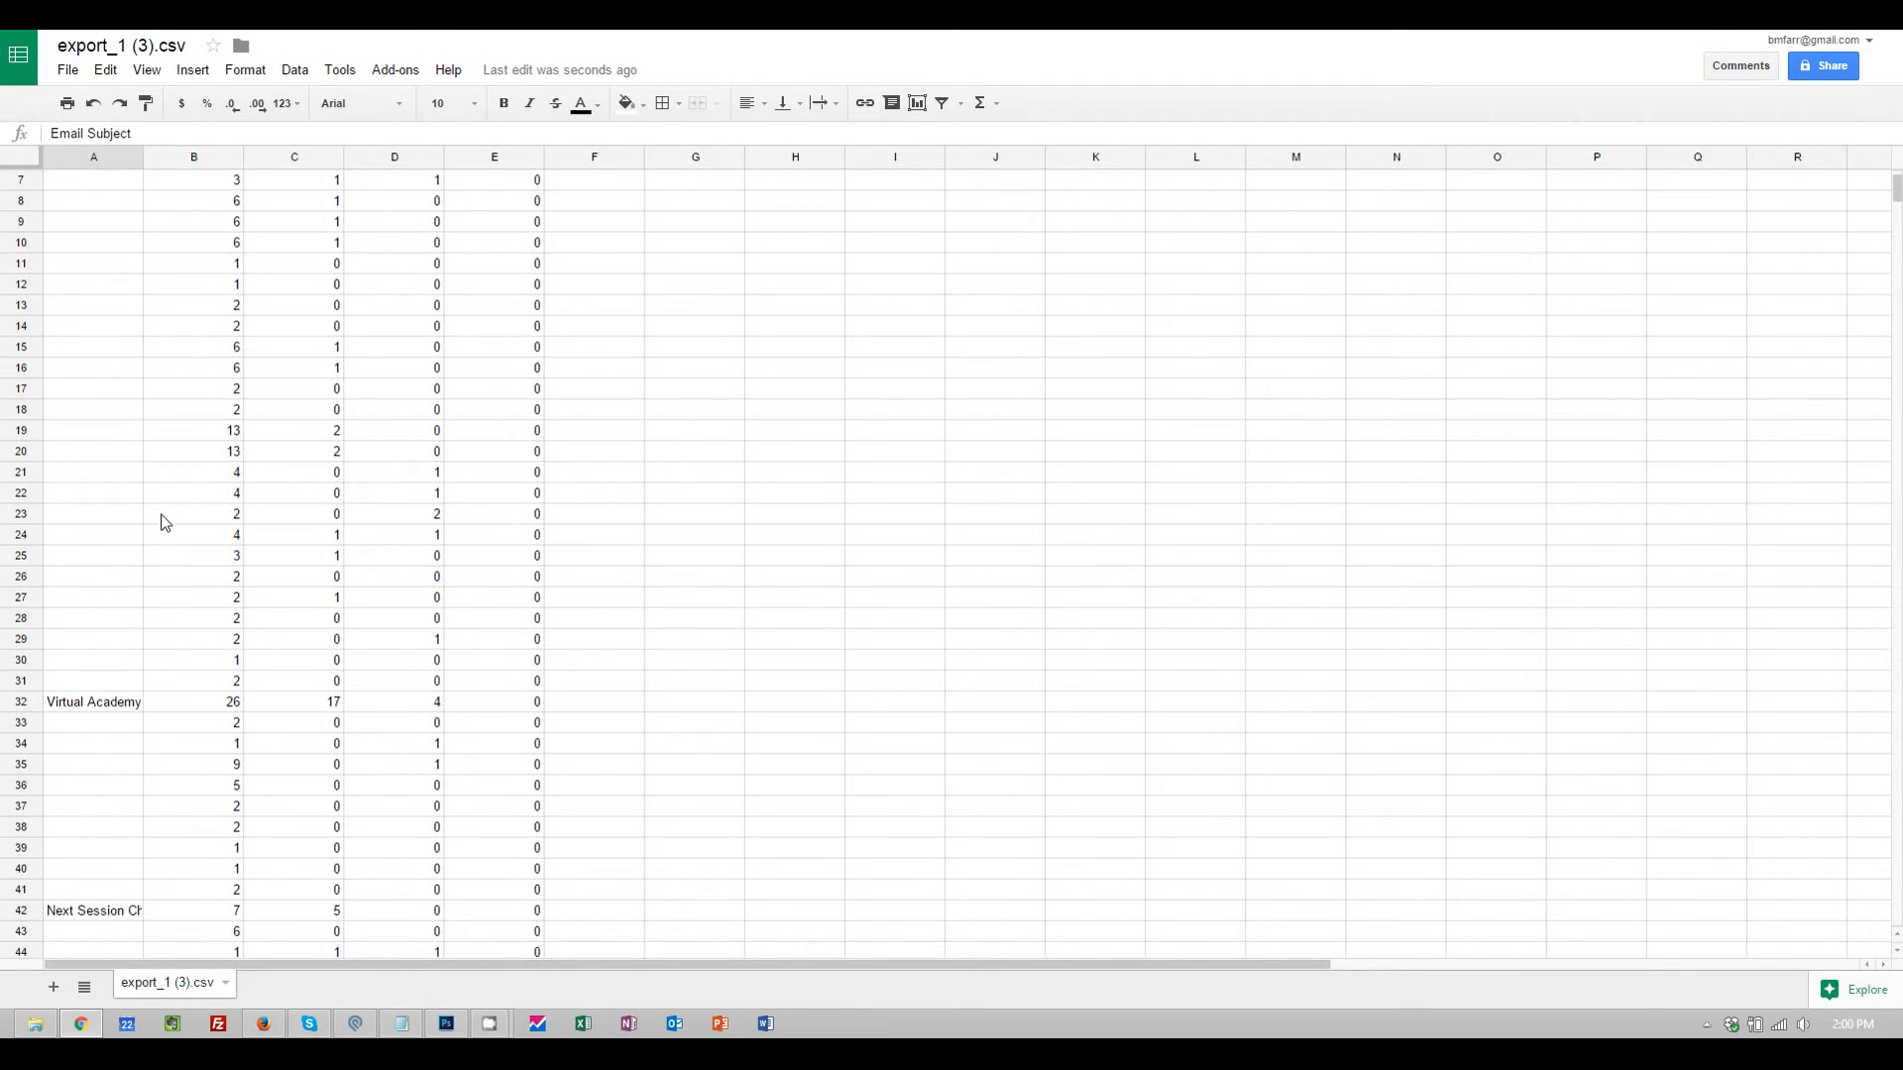
pyautogui.click(337, 456)
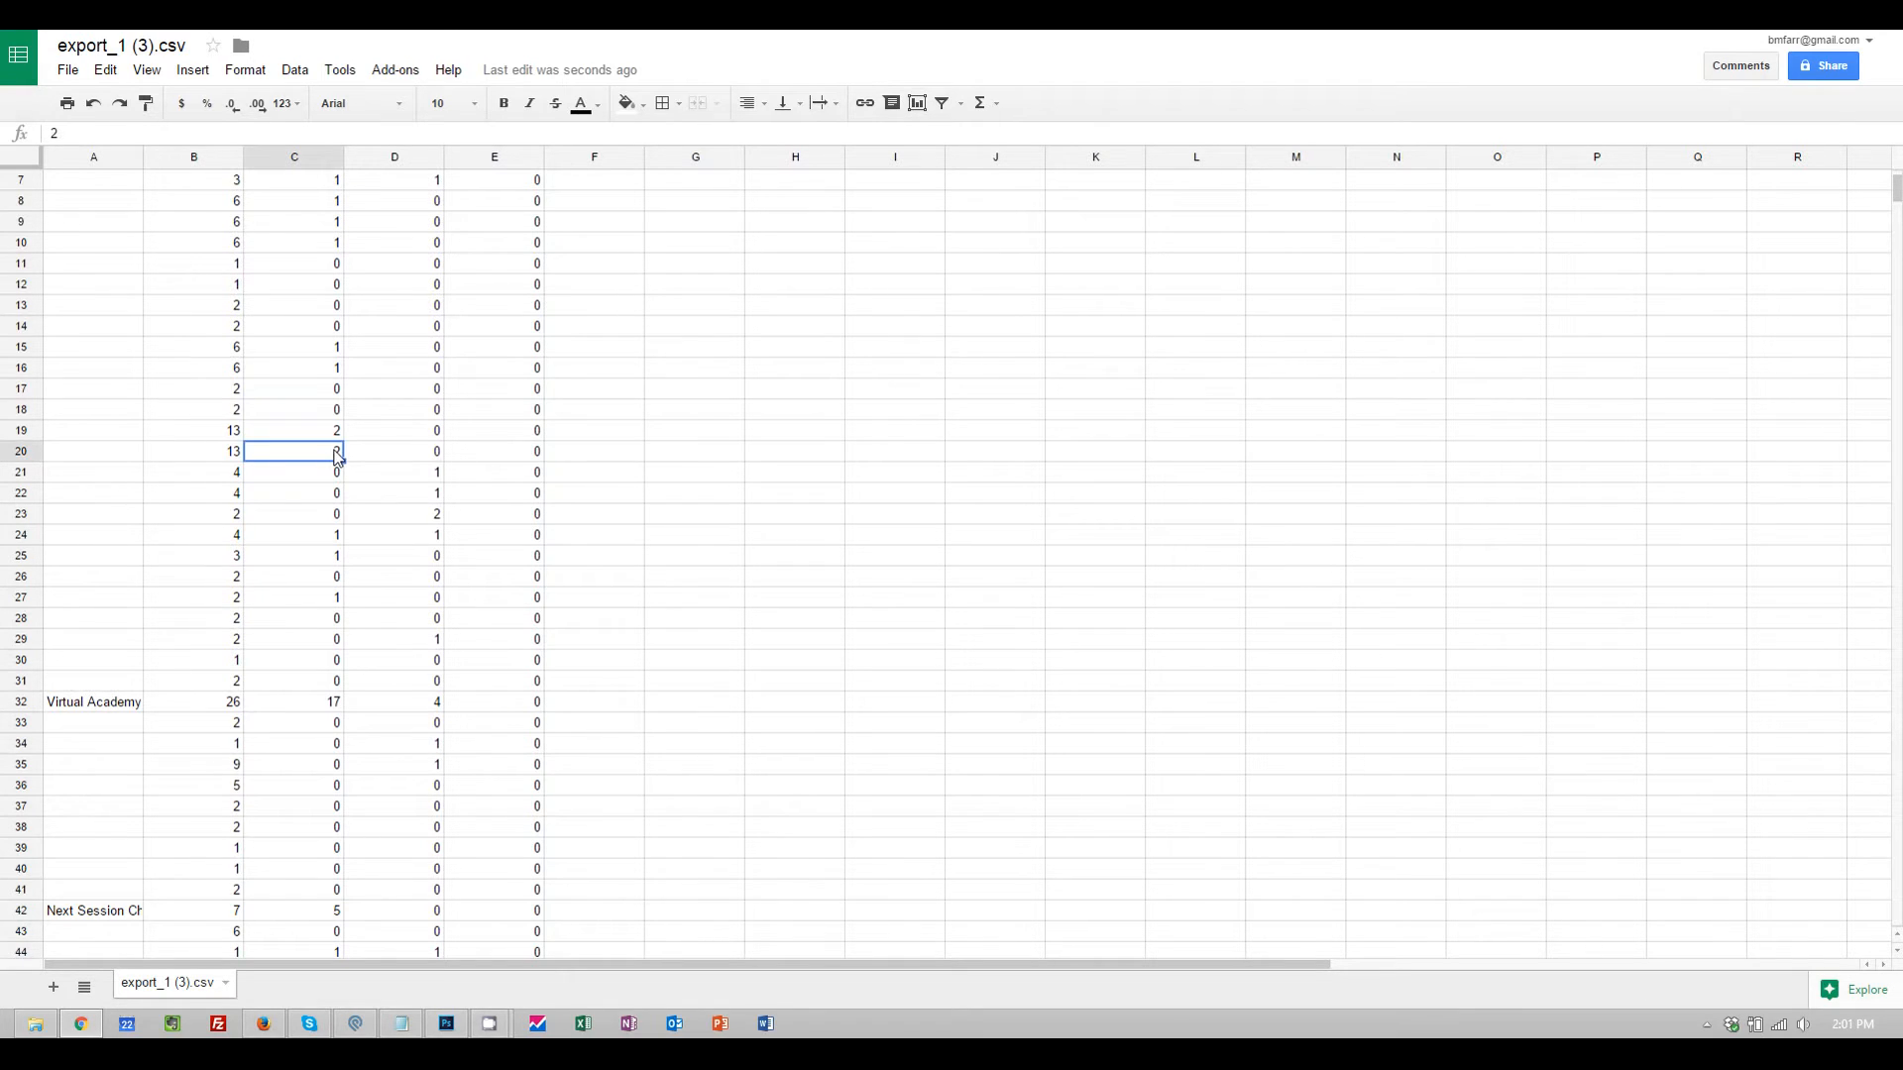
pyautogui.scroll(2, 332, 408)
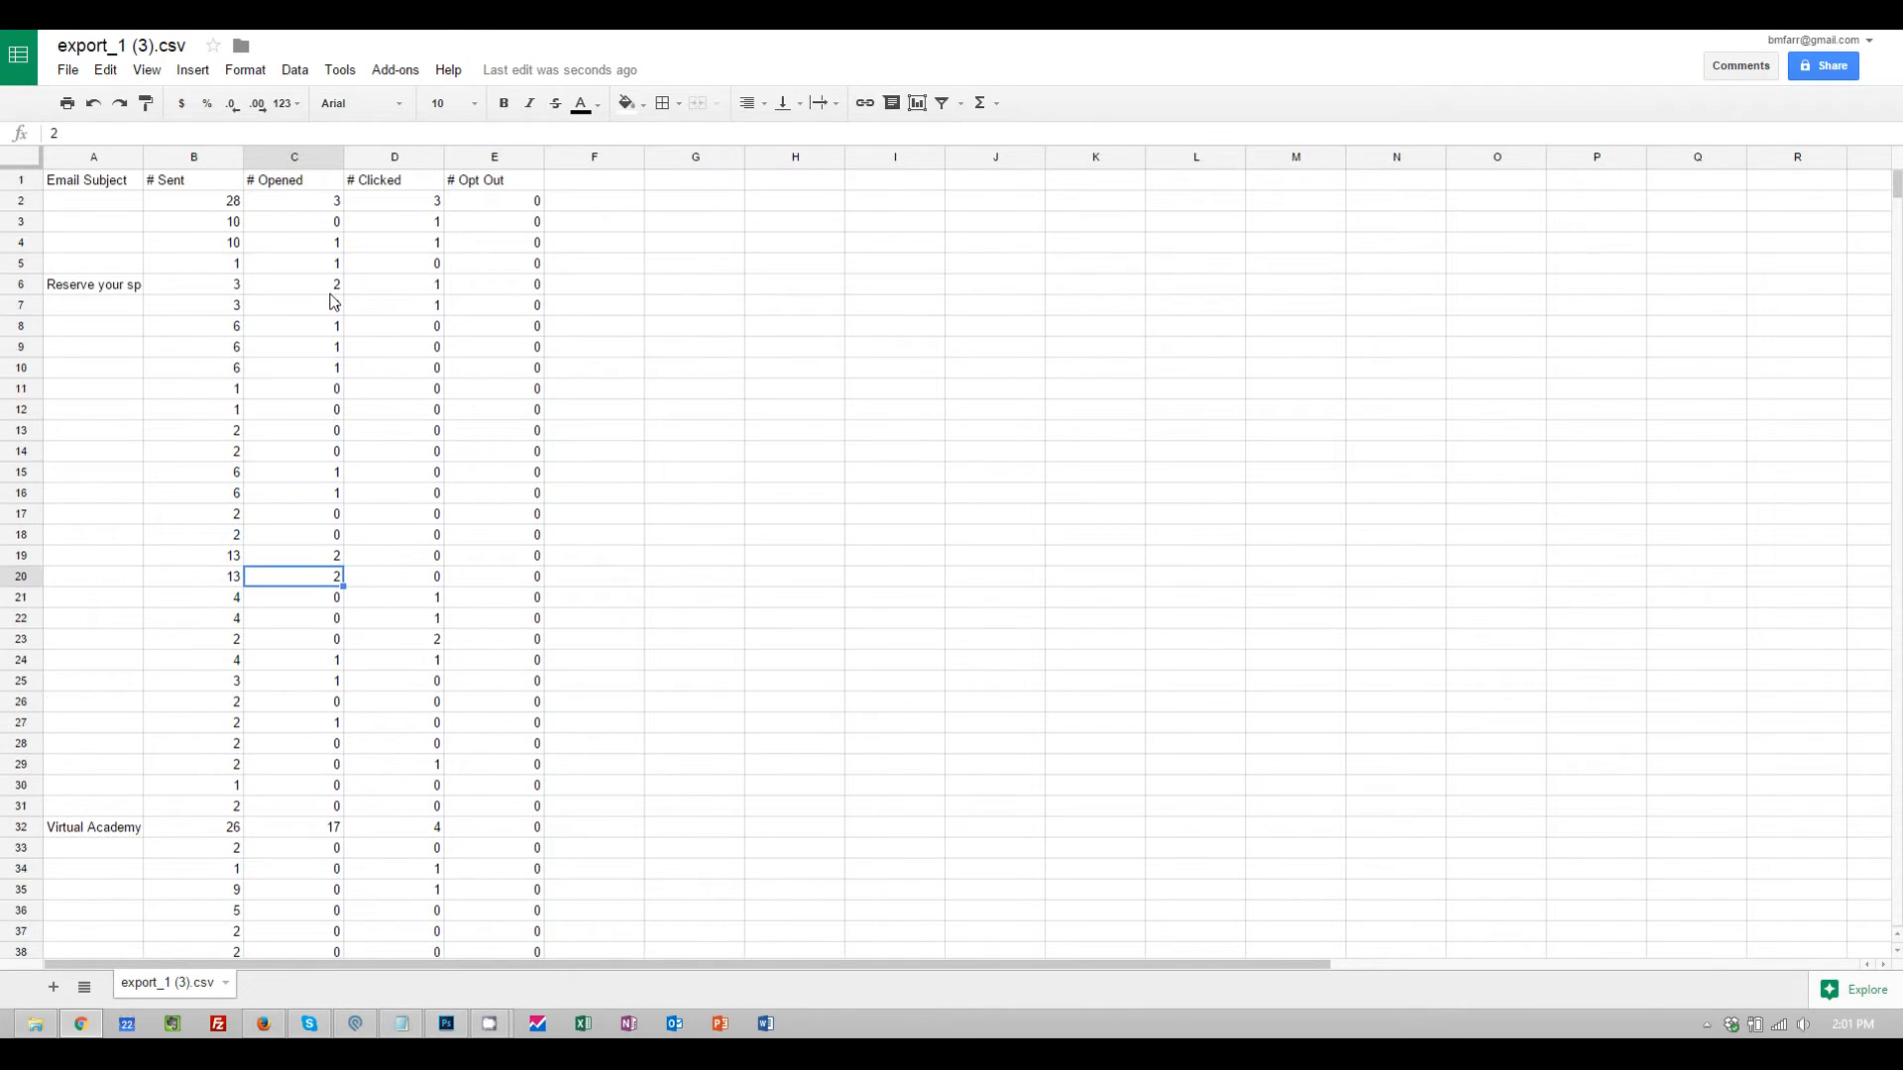
# Create a pivot table from the exported email data
pyautogui.click(314, 372)
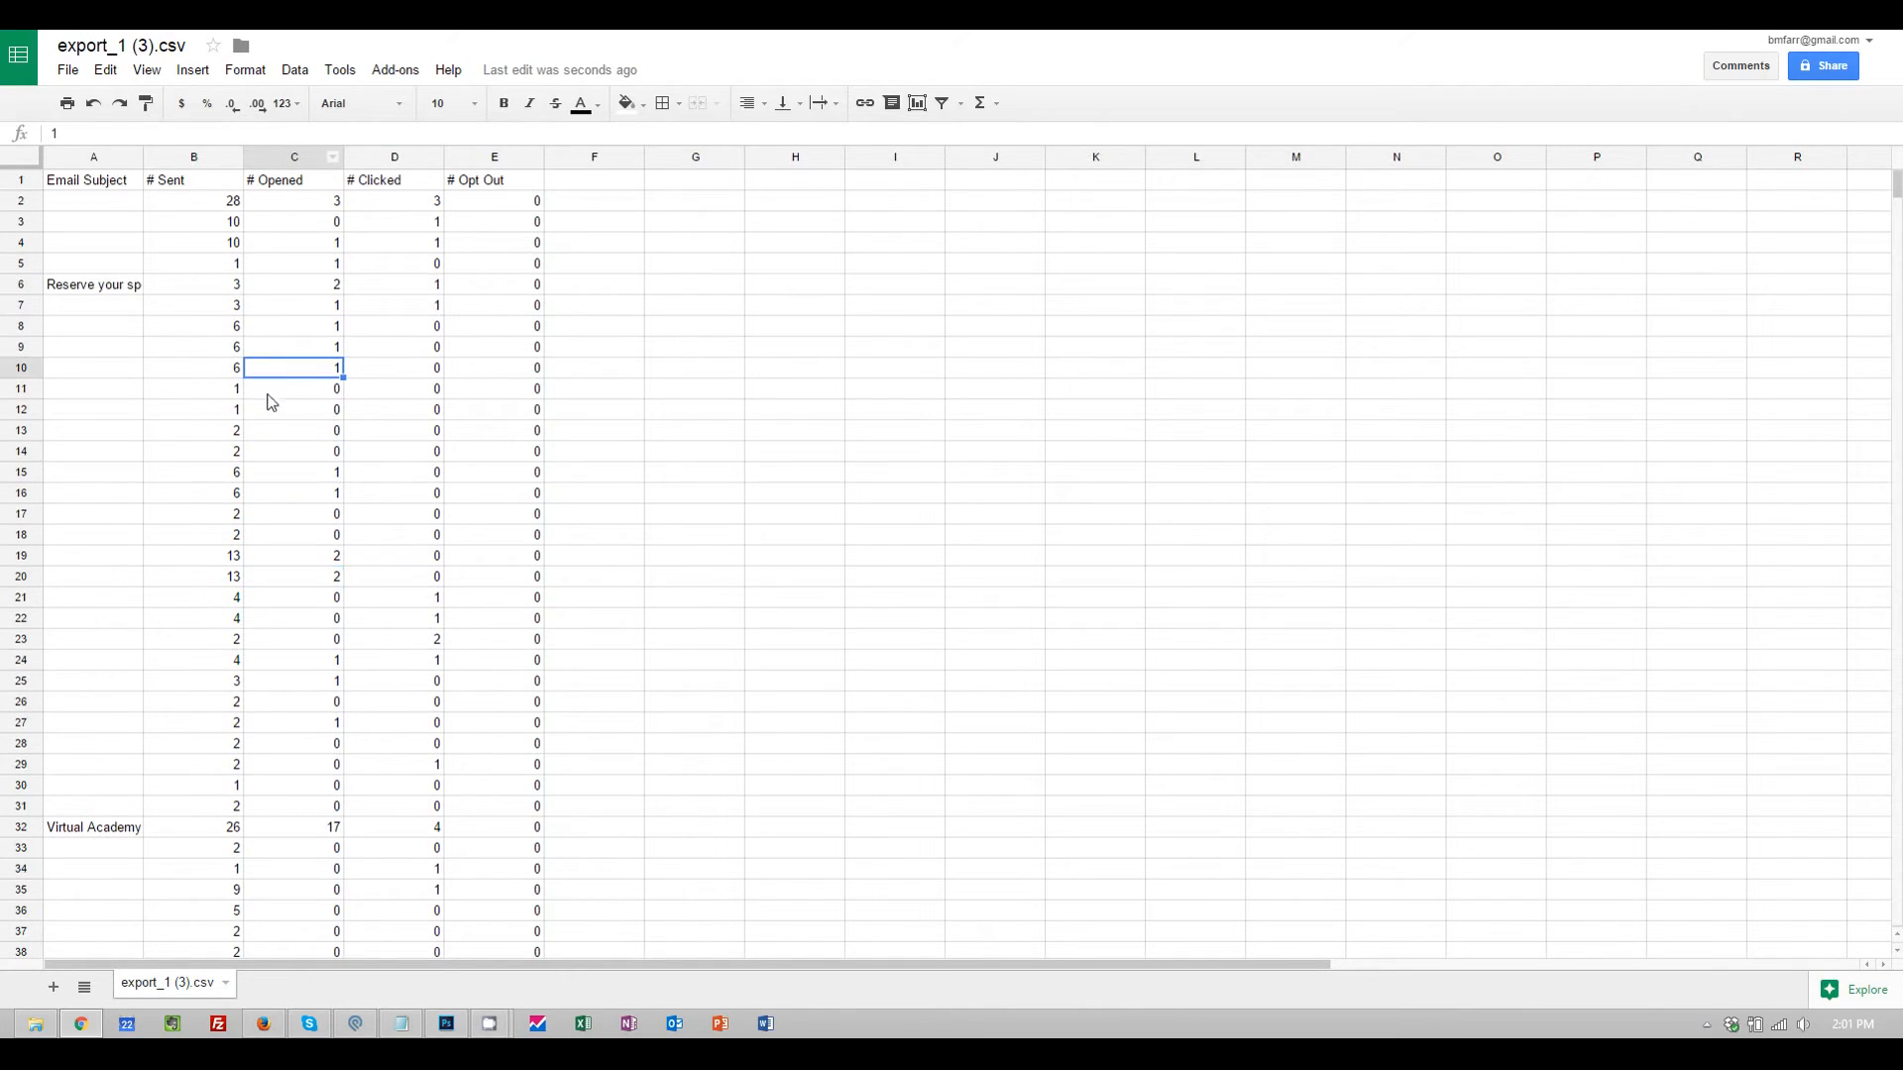
pyautogui.click(295, 72)
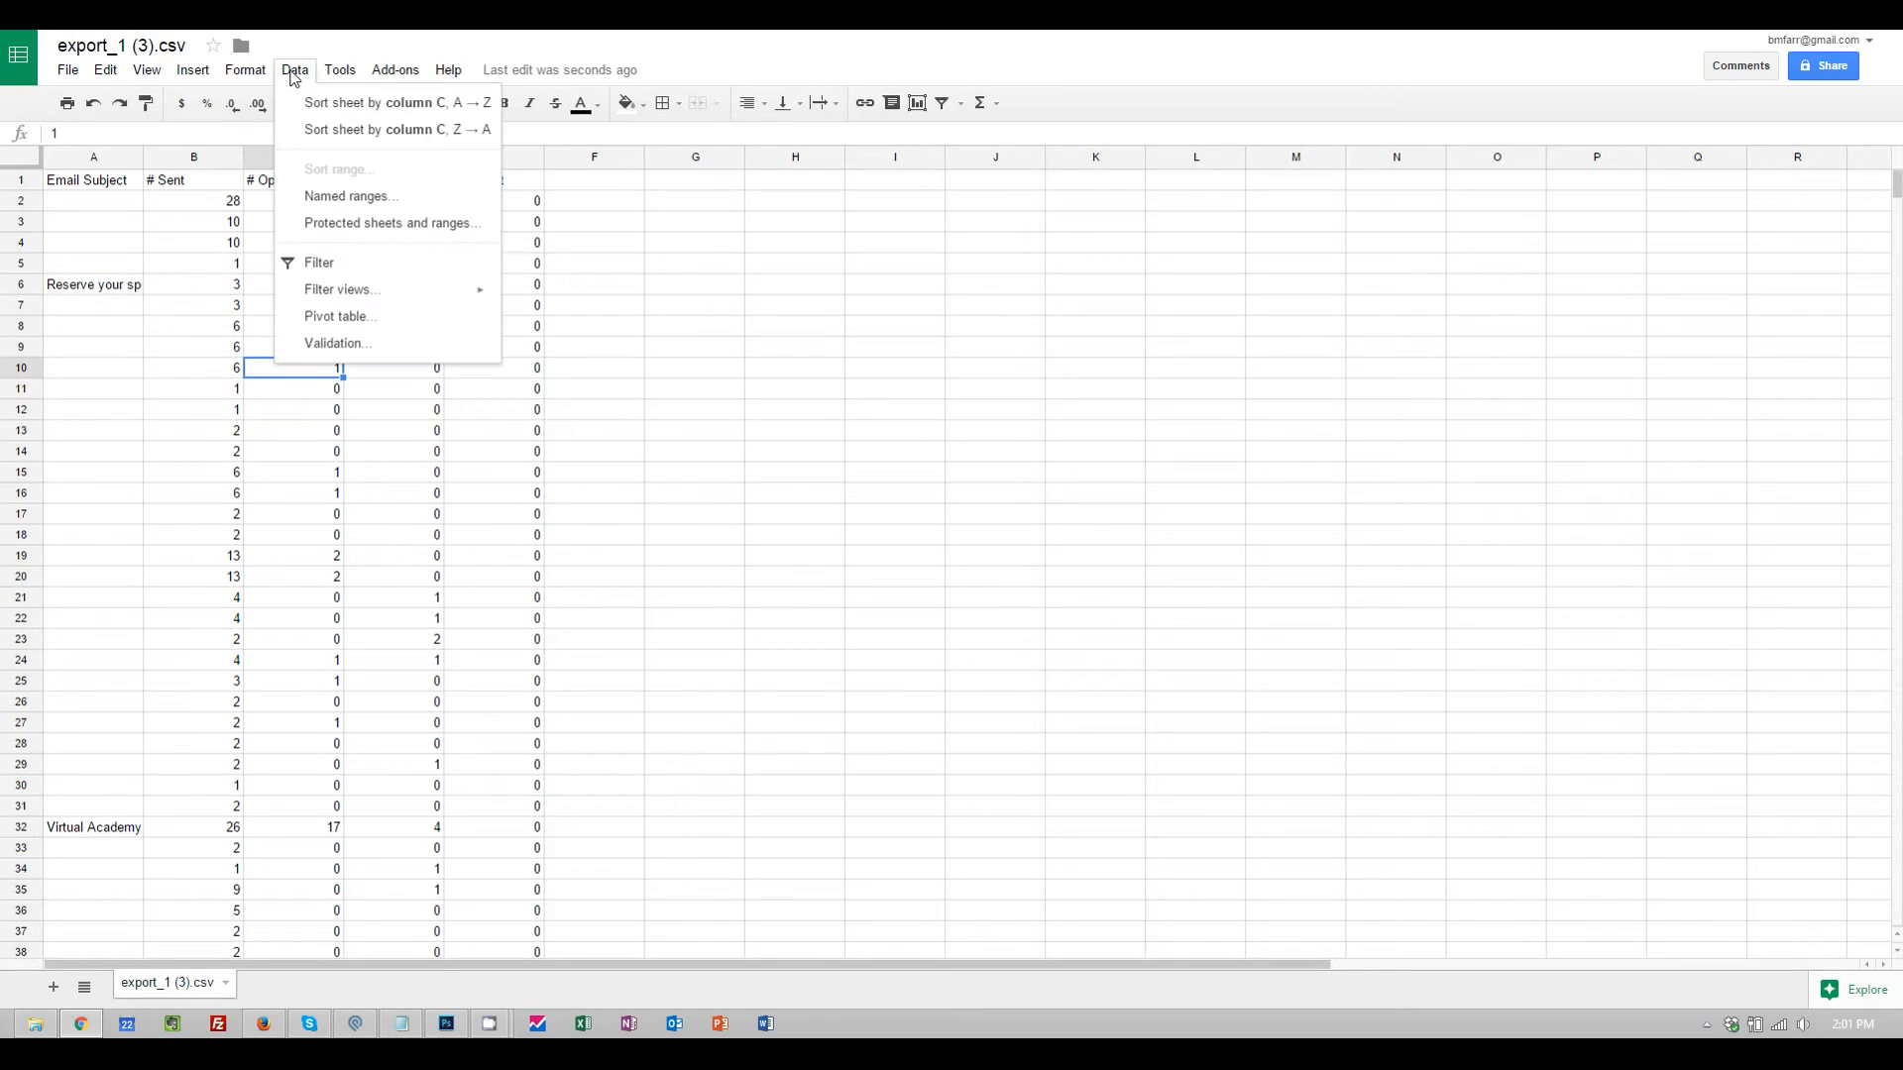
pyautogui.click(338, 319)
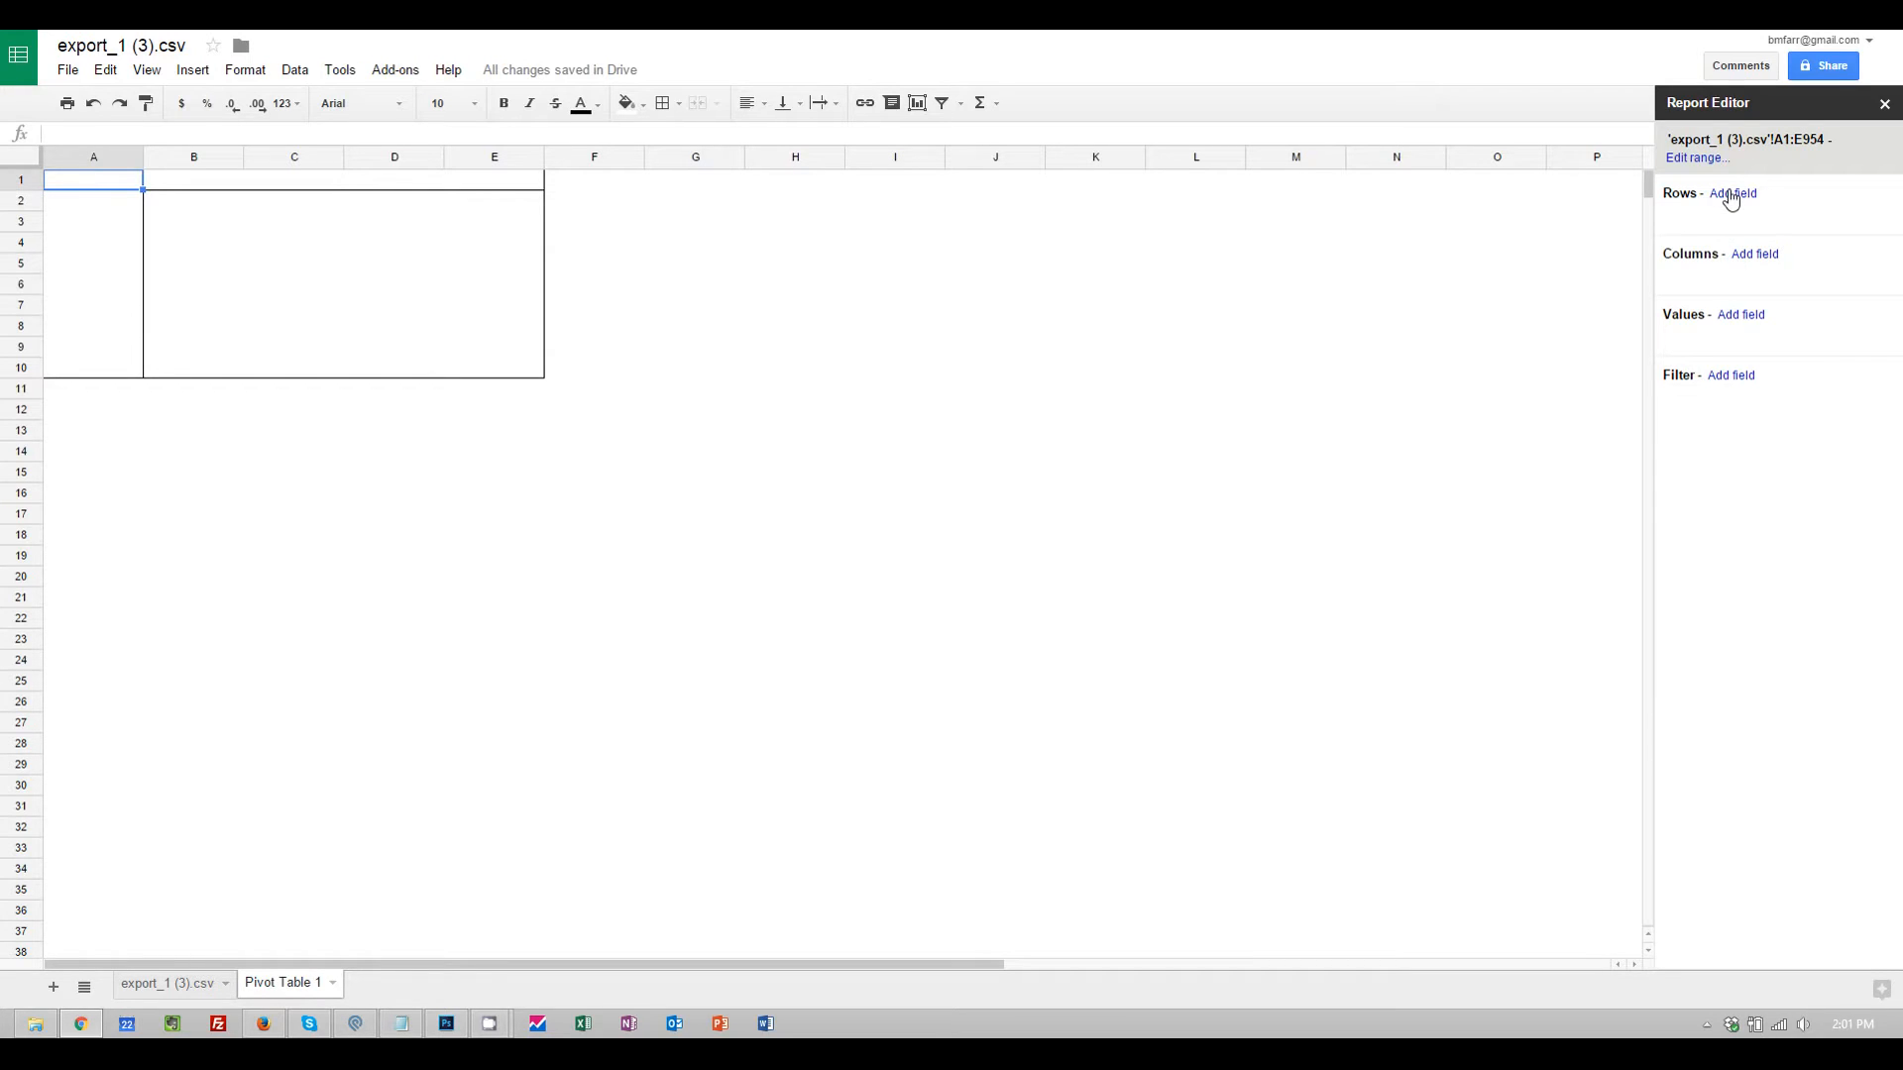
# Group the pivot table's rows by Email Subject and fit column A to the subject text
pyautogui.click(1730, 195)
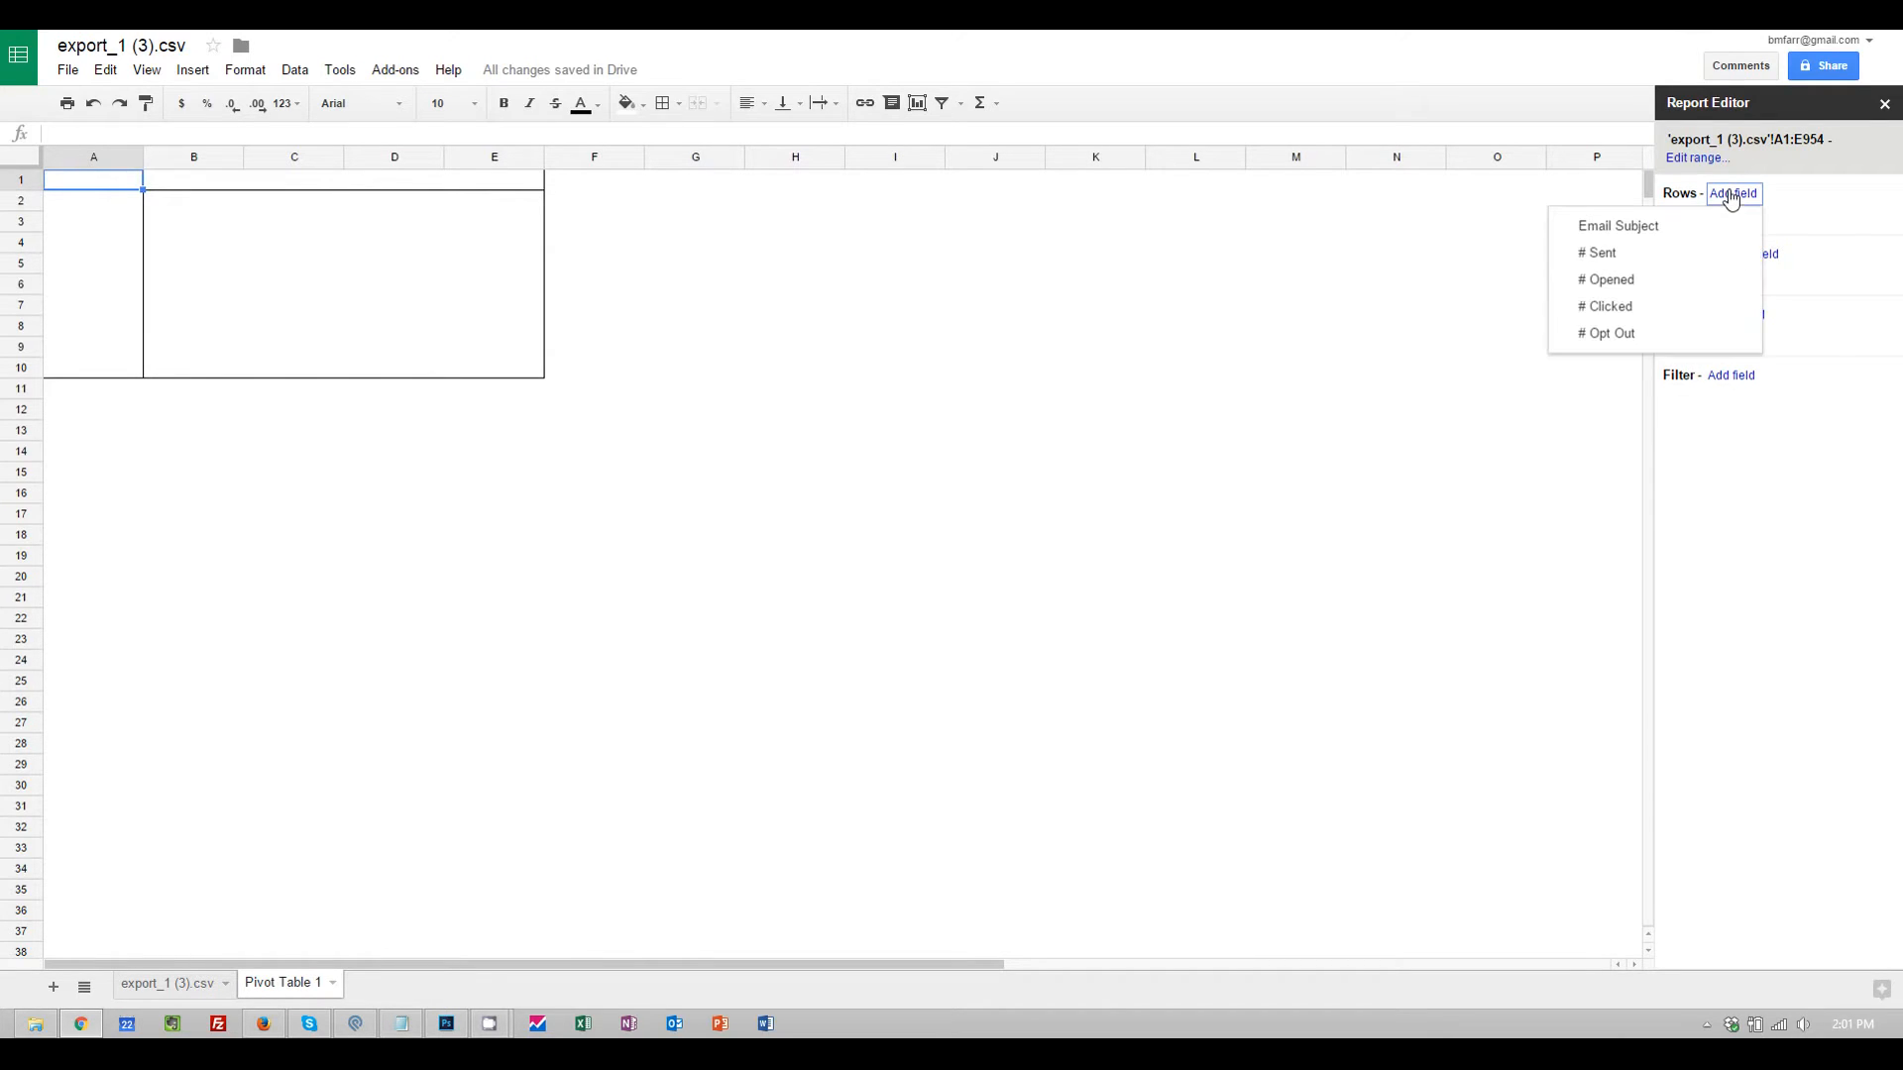
pyautogui.click(1597, 228)
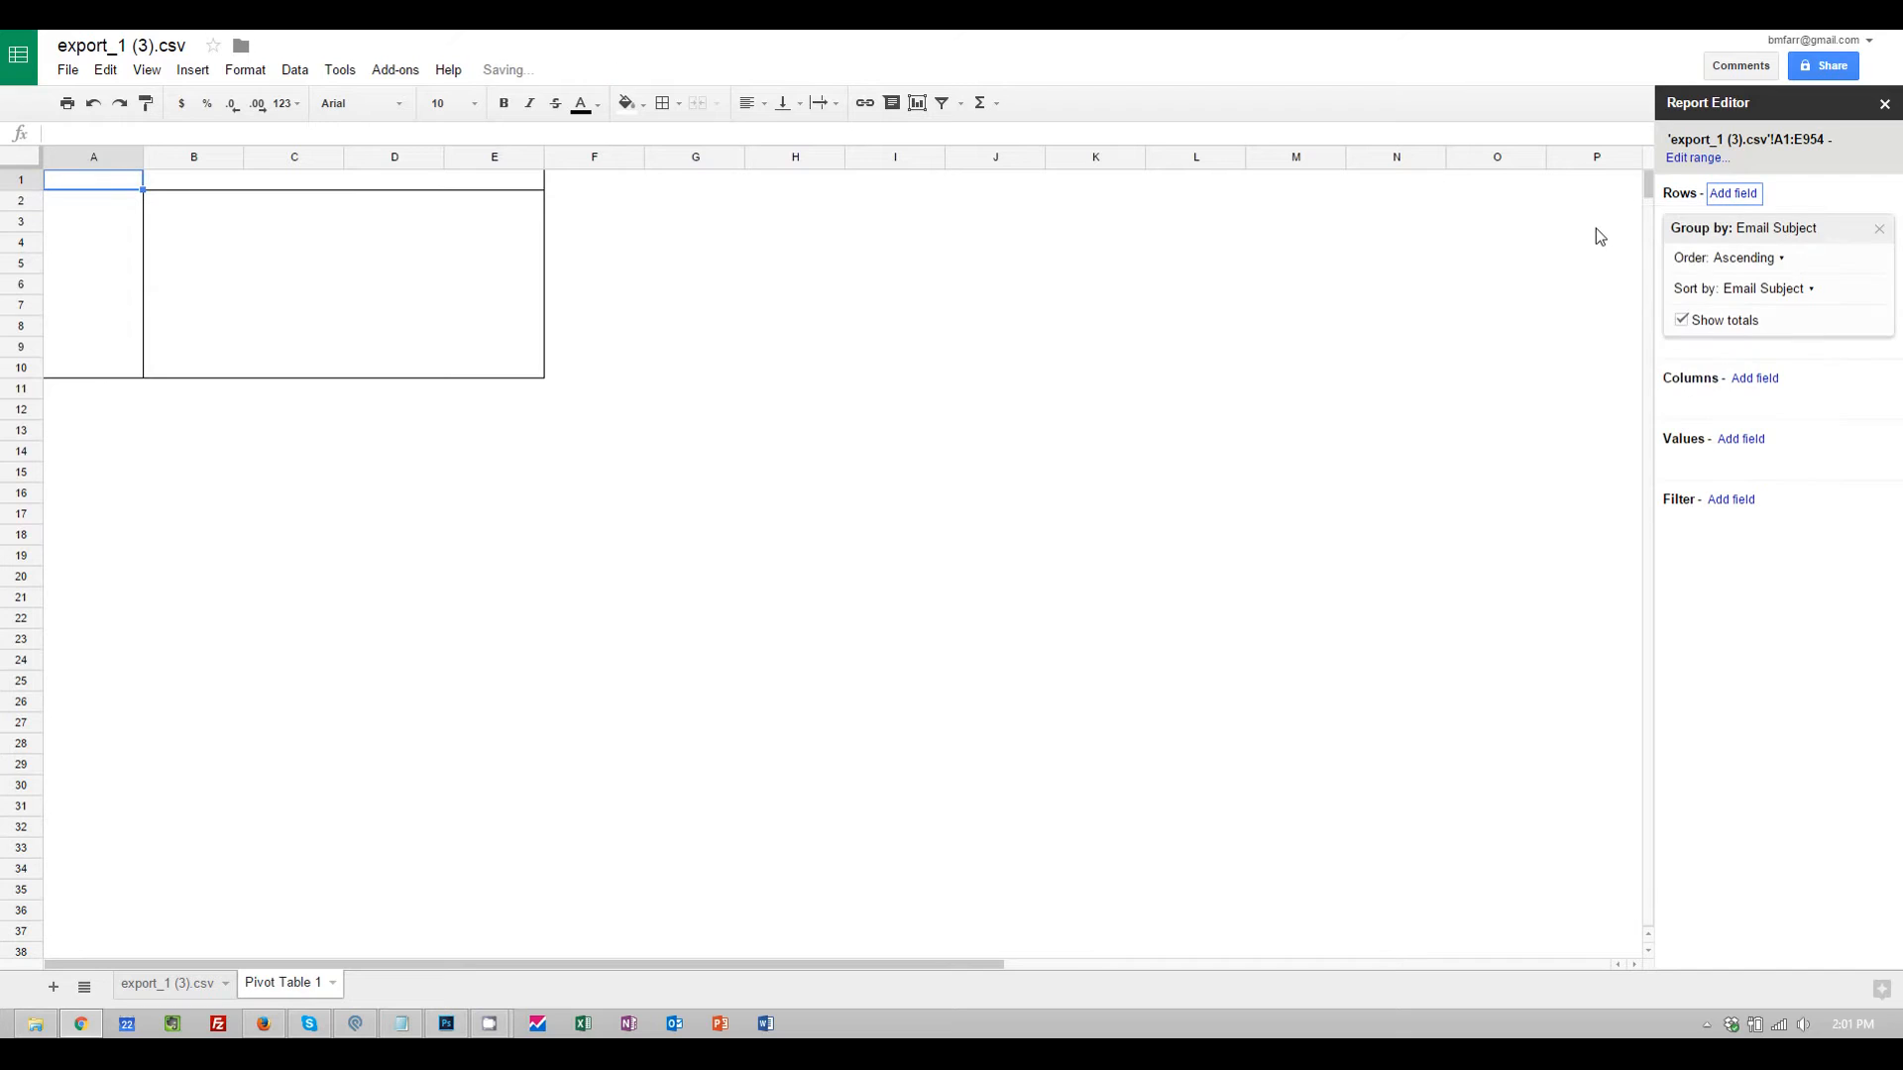
pyautogui.doubleClick(143, 158)
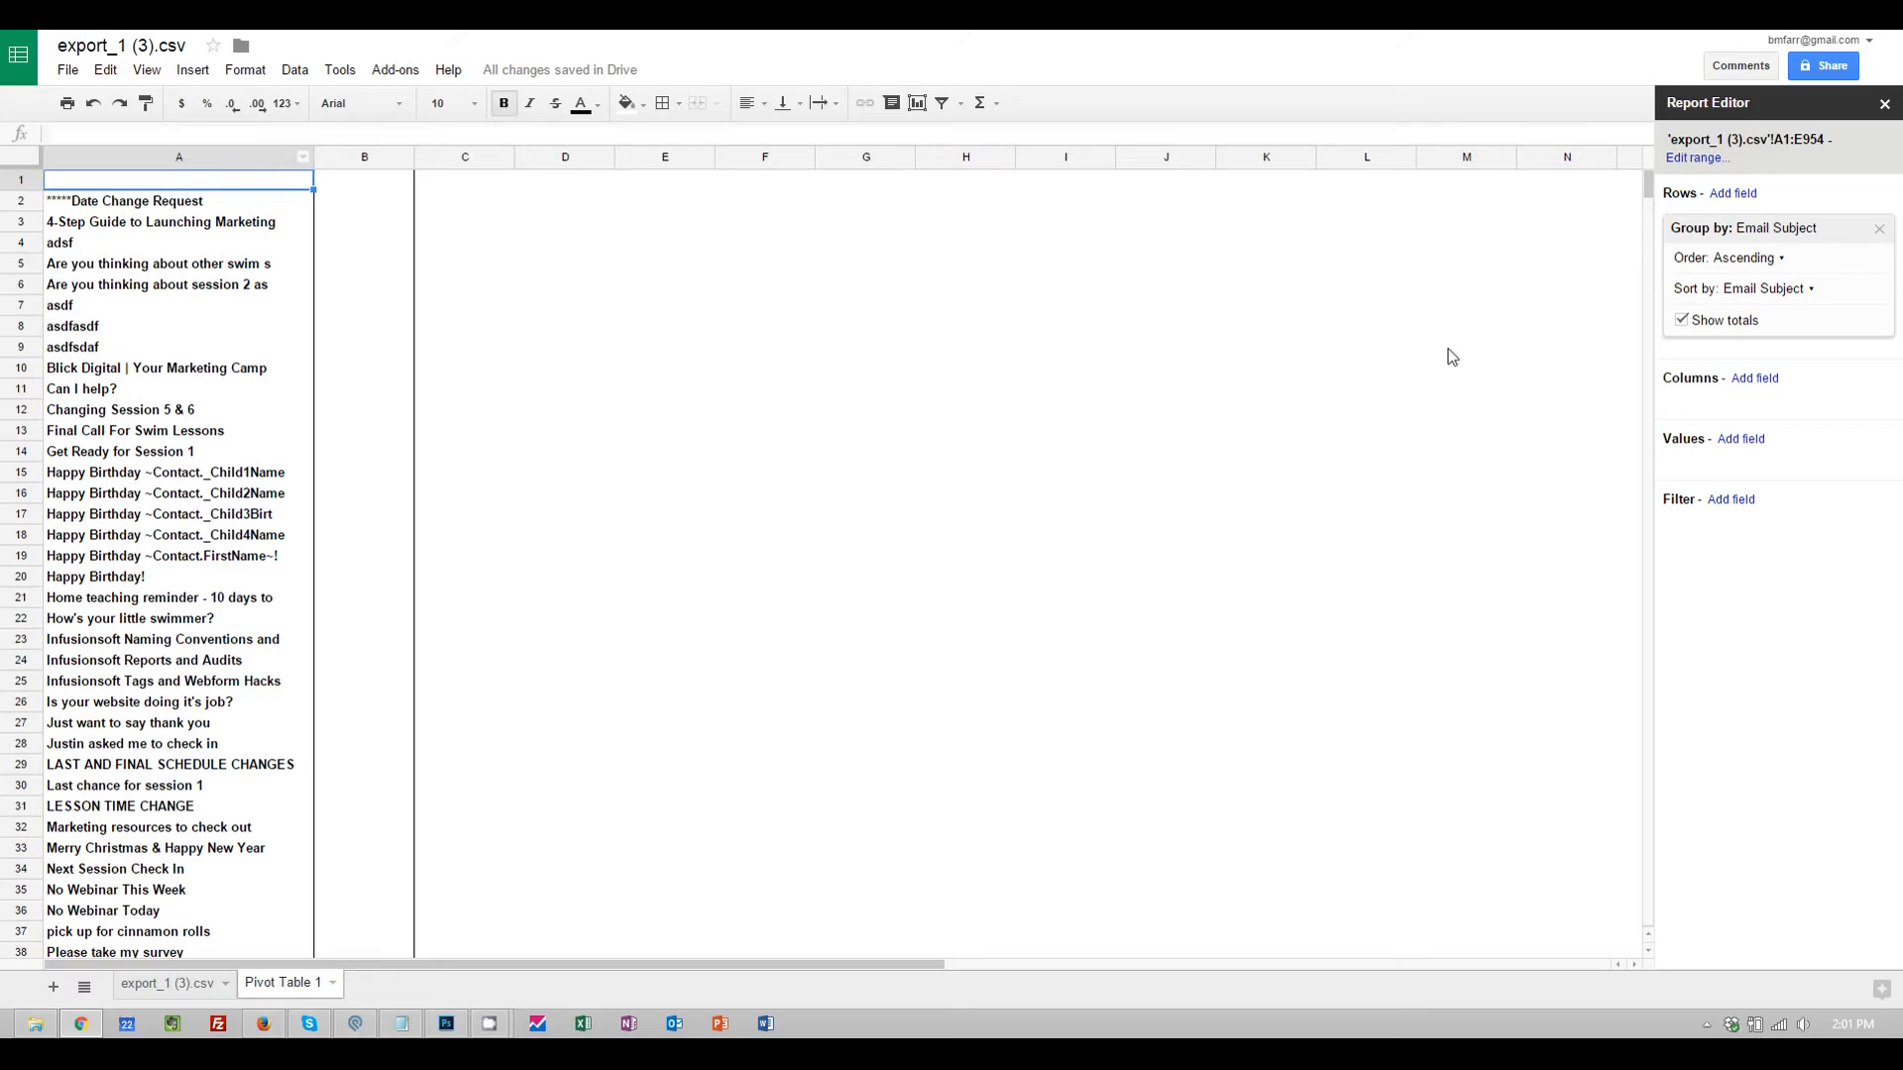
# Add a calculated field to the pivot values and copy the formula =IFERROR('# Opened'/'# Sent') from the Notepad file
pyautogui.click(1729, 442)
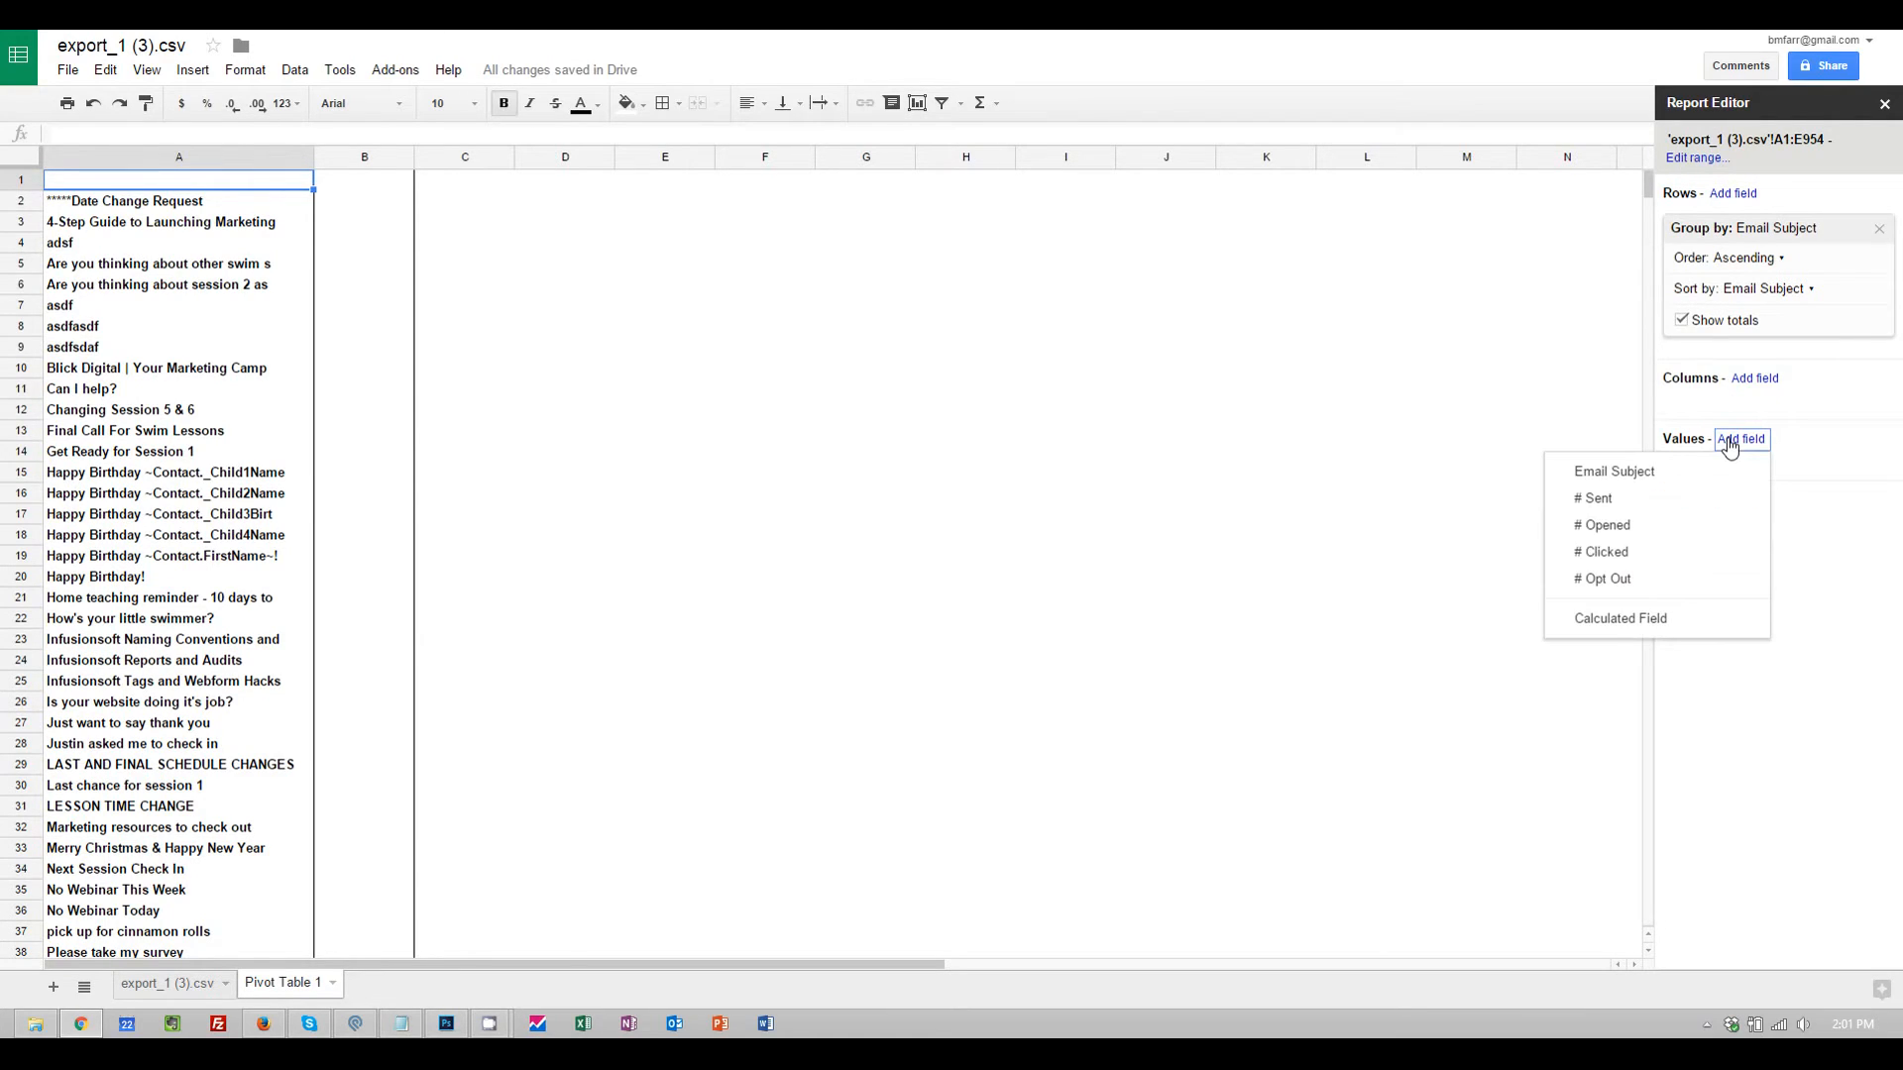
pyautogui.click(1617, 622)
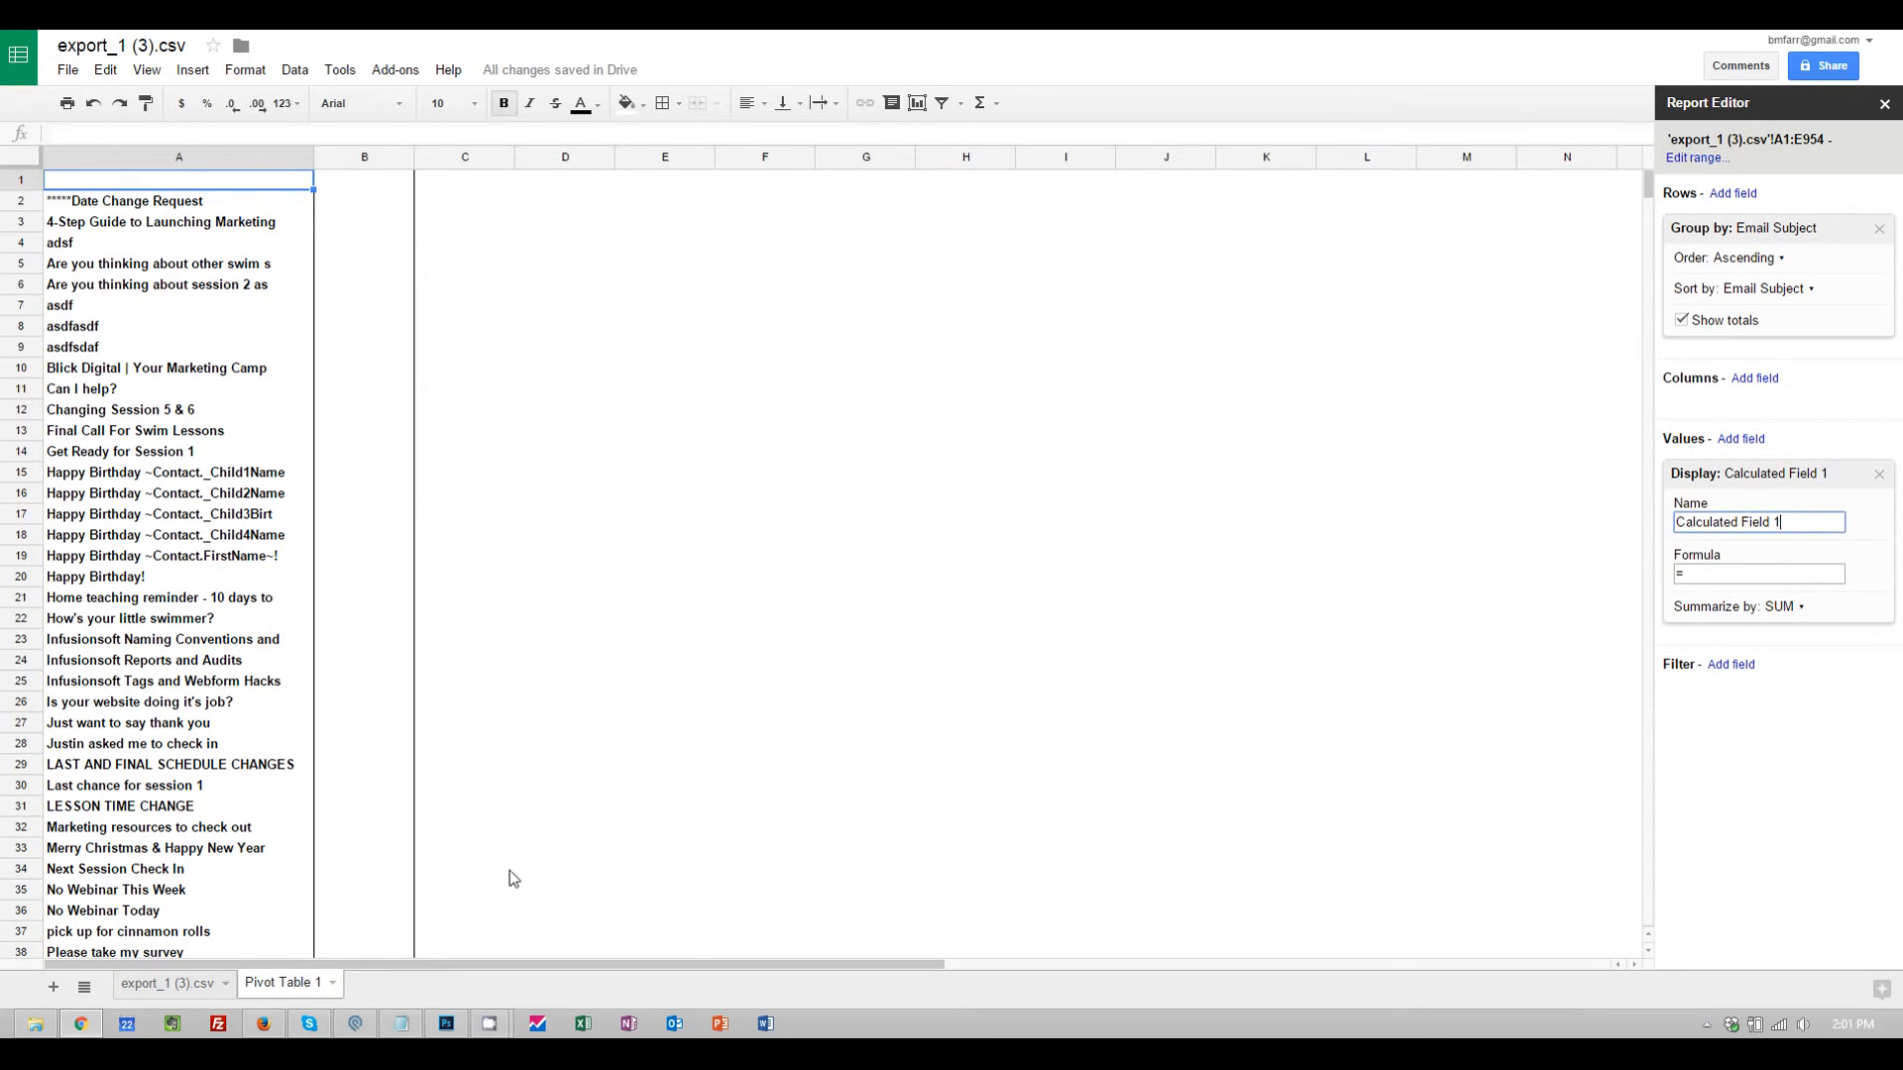
pyautogui.click(402, 1027)
pyautogui.click(867, 481)
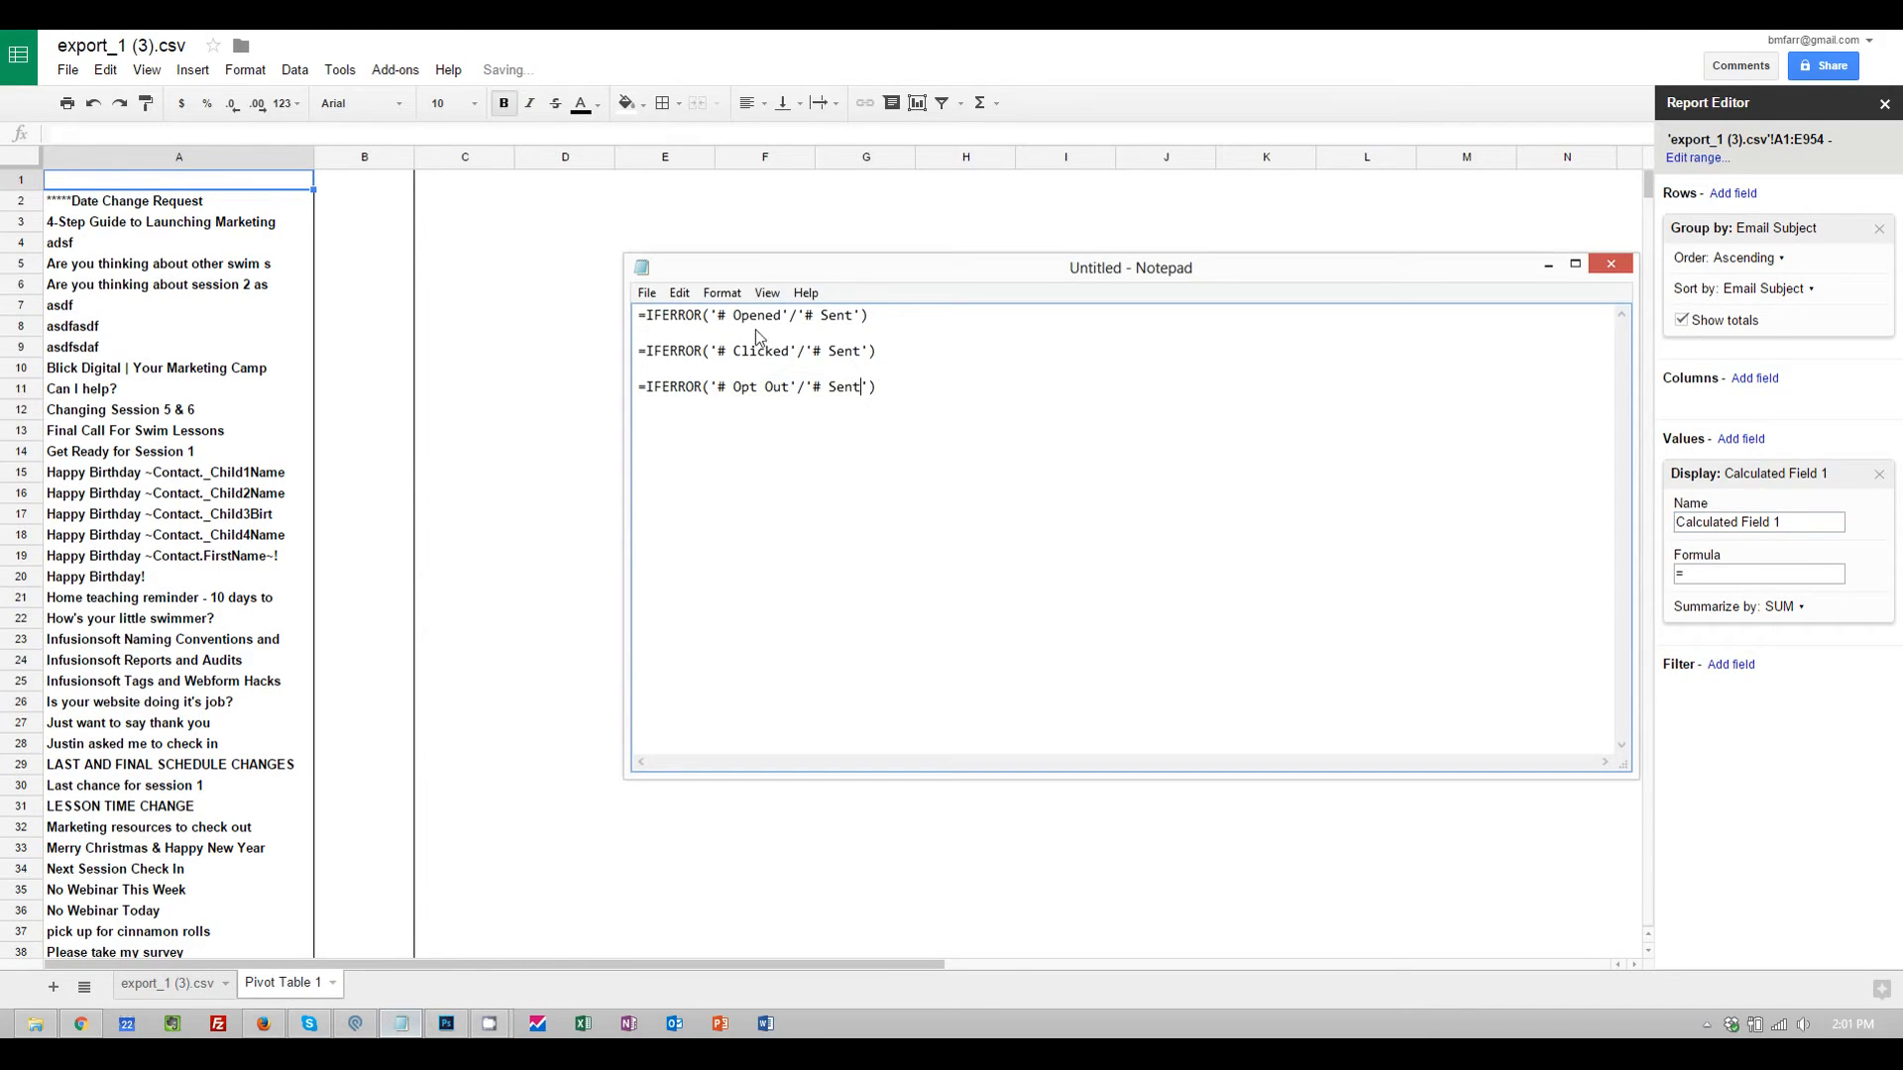
pyautogui.moveTo(878, 316); pyautogui.dragTo(623, 308)
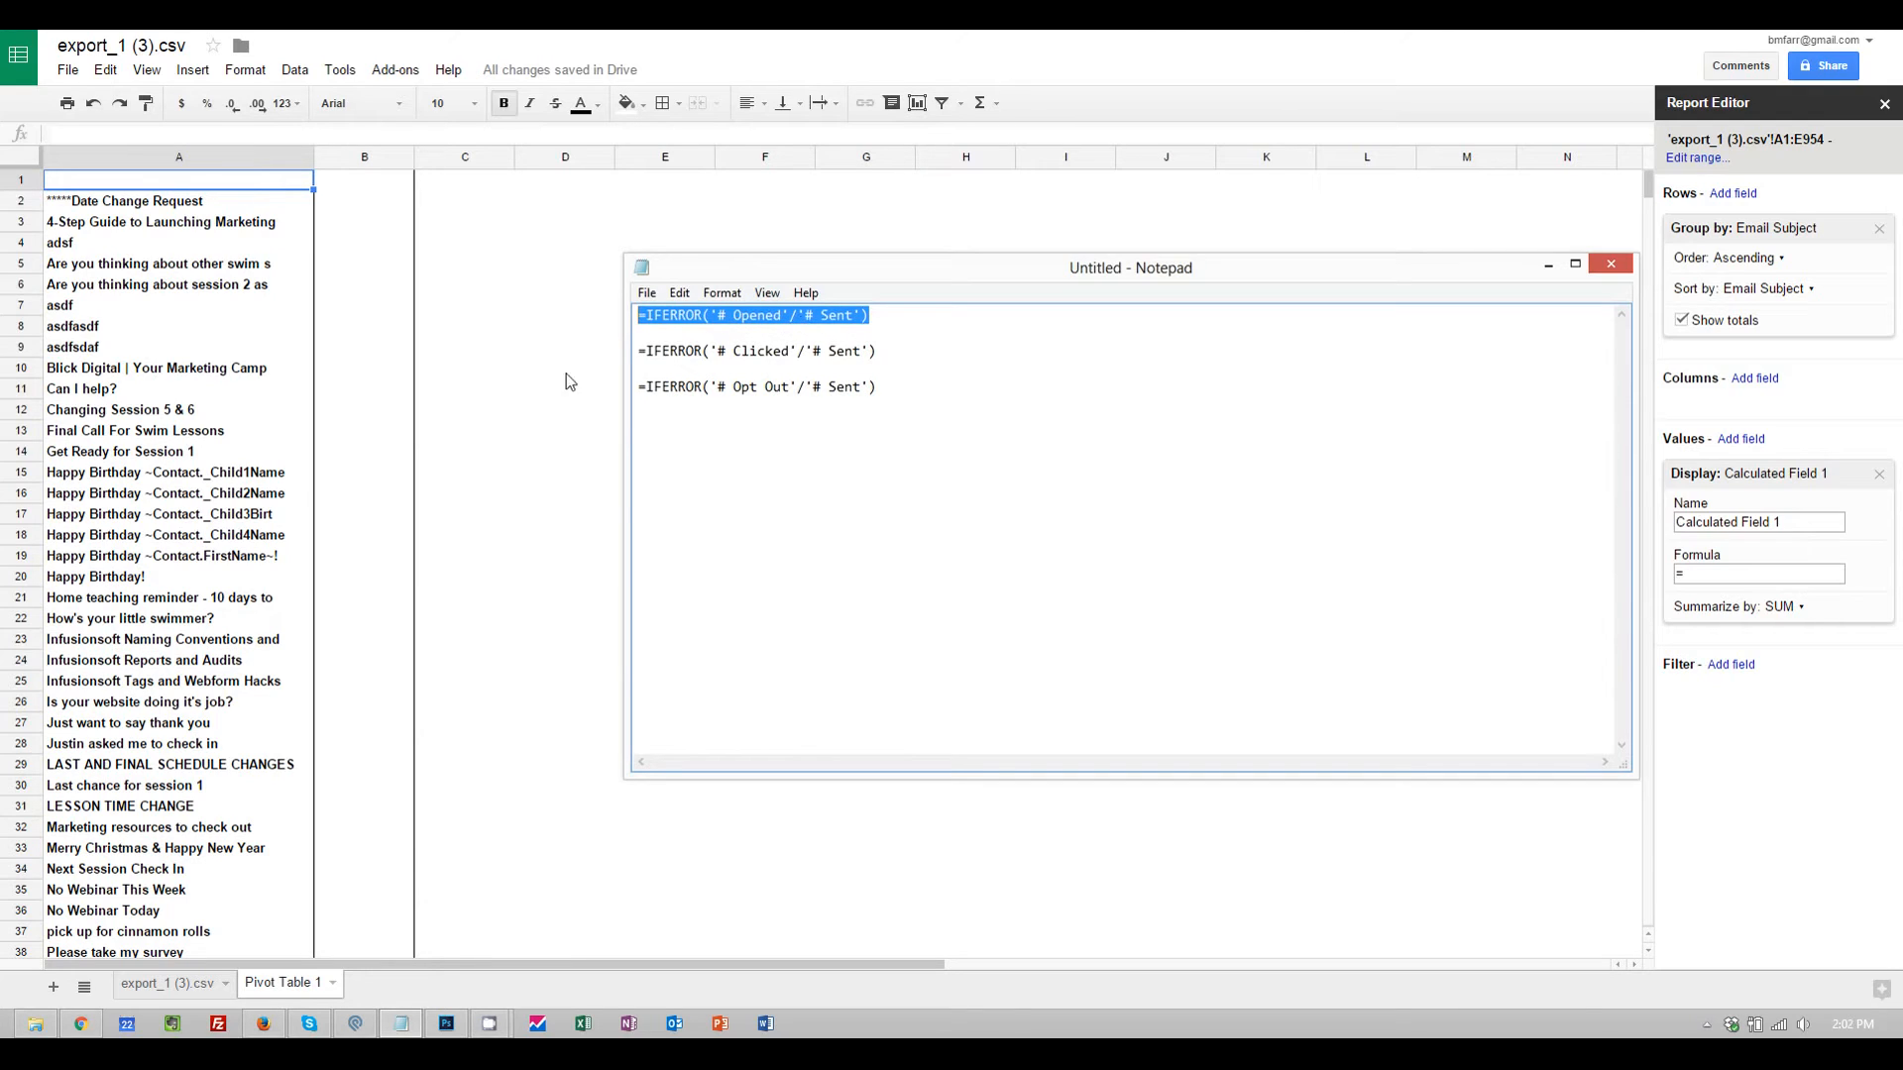
pyautogui.click(506, 370)
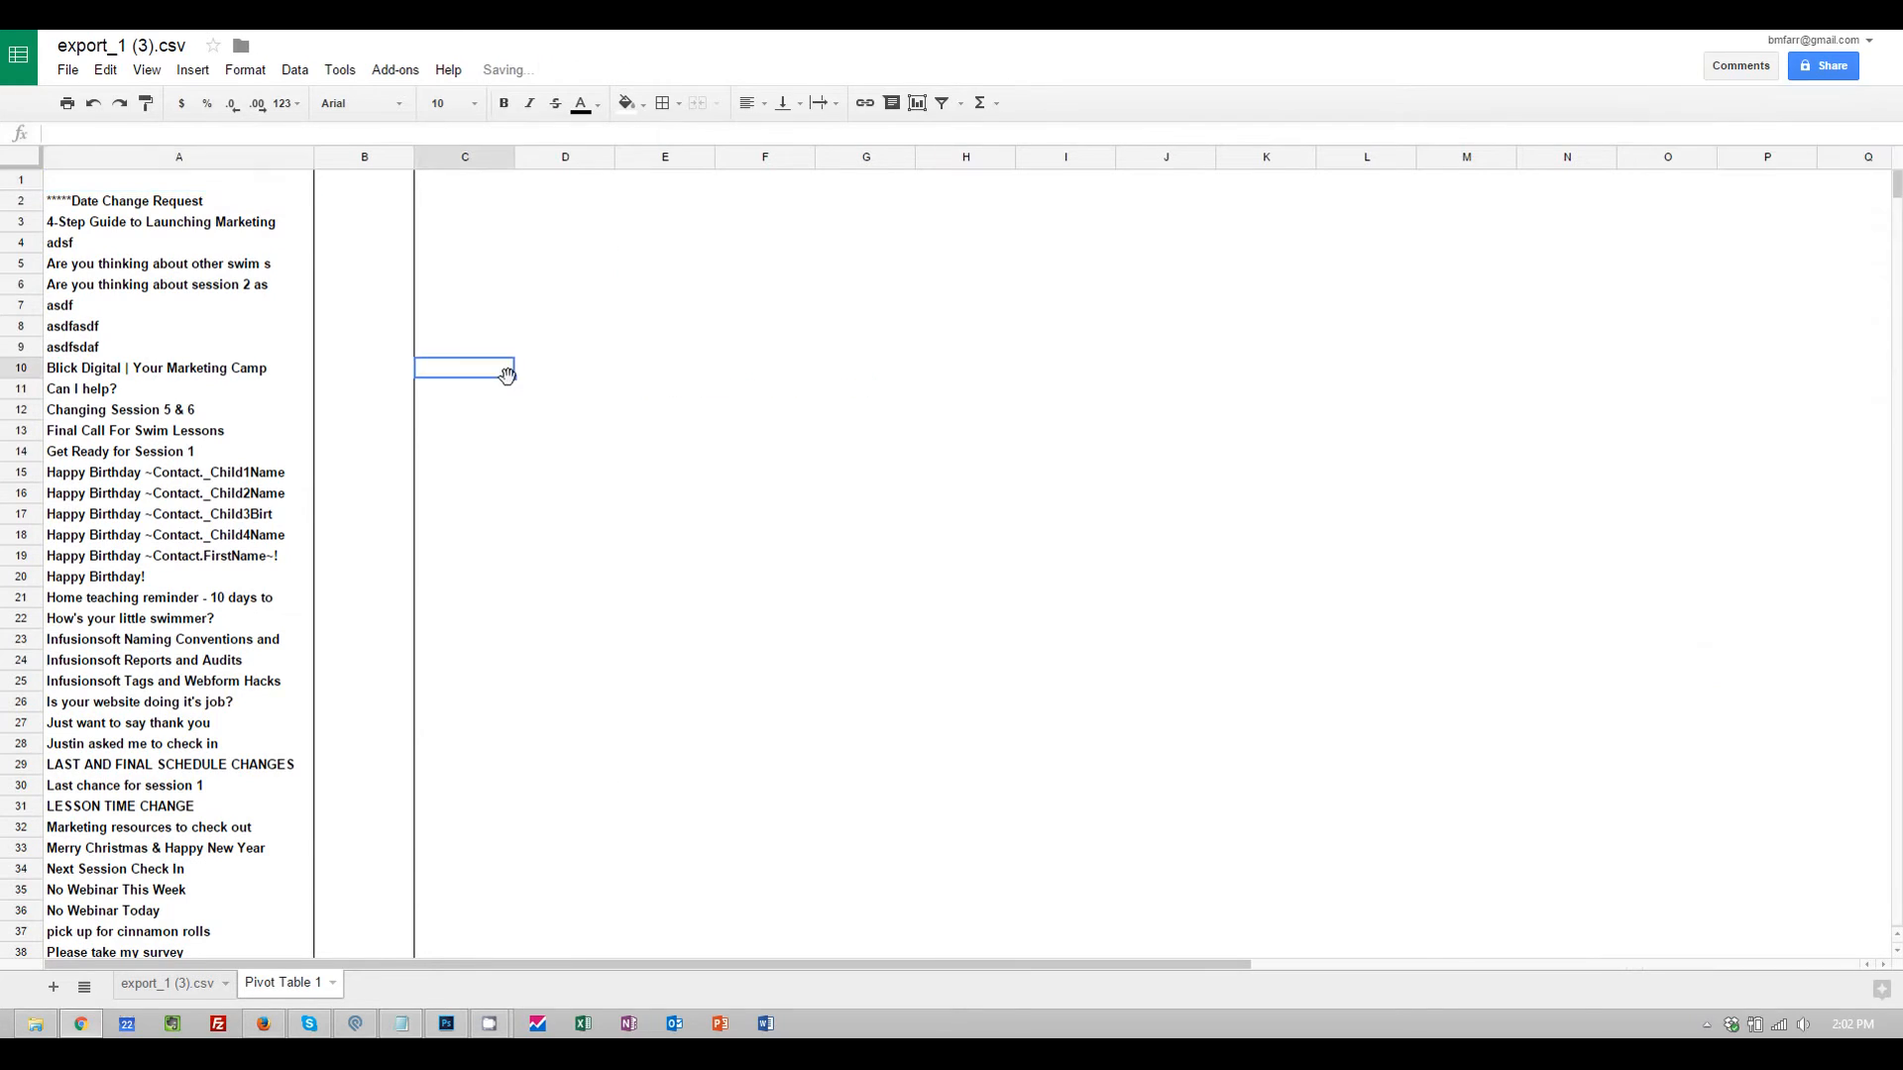
# Set the calculated field's formula to =IFERROR('# Opened'/'# Sent') and name it Open Rate
pyautogui.click(232, 290)
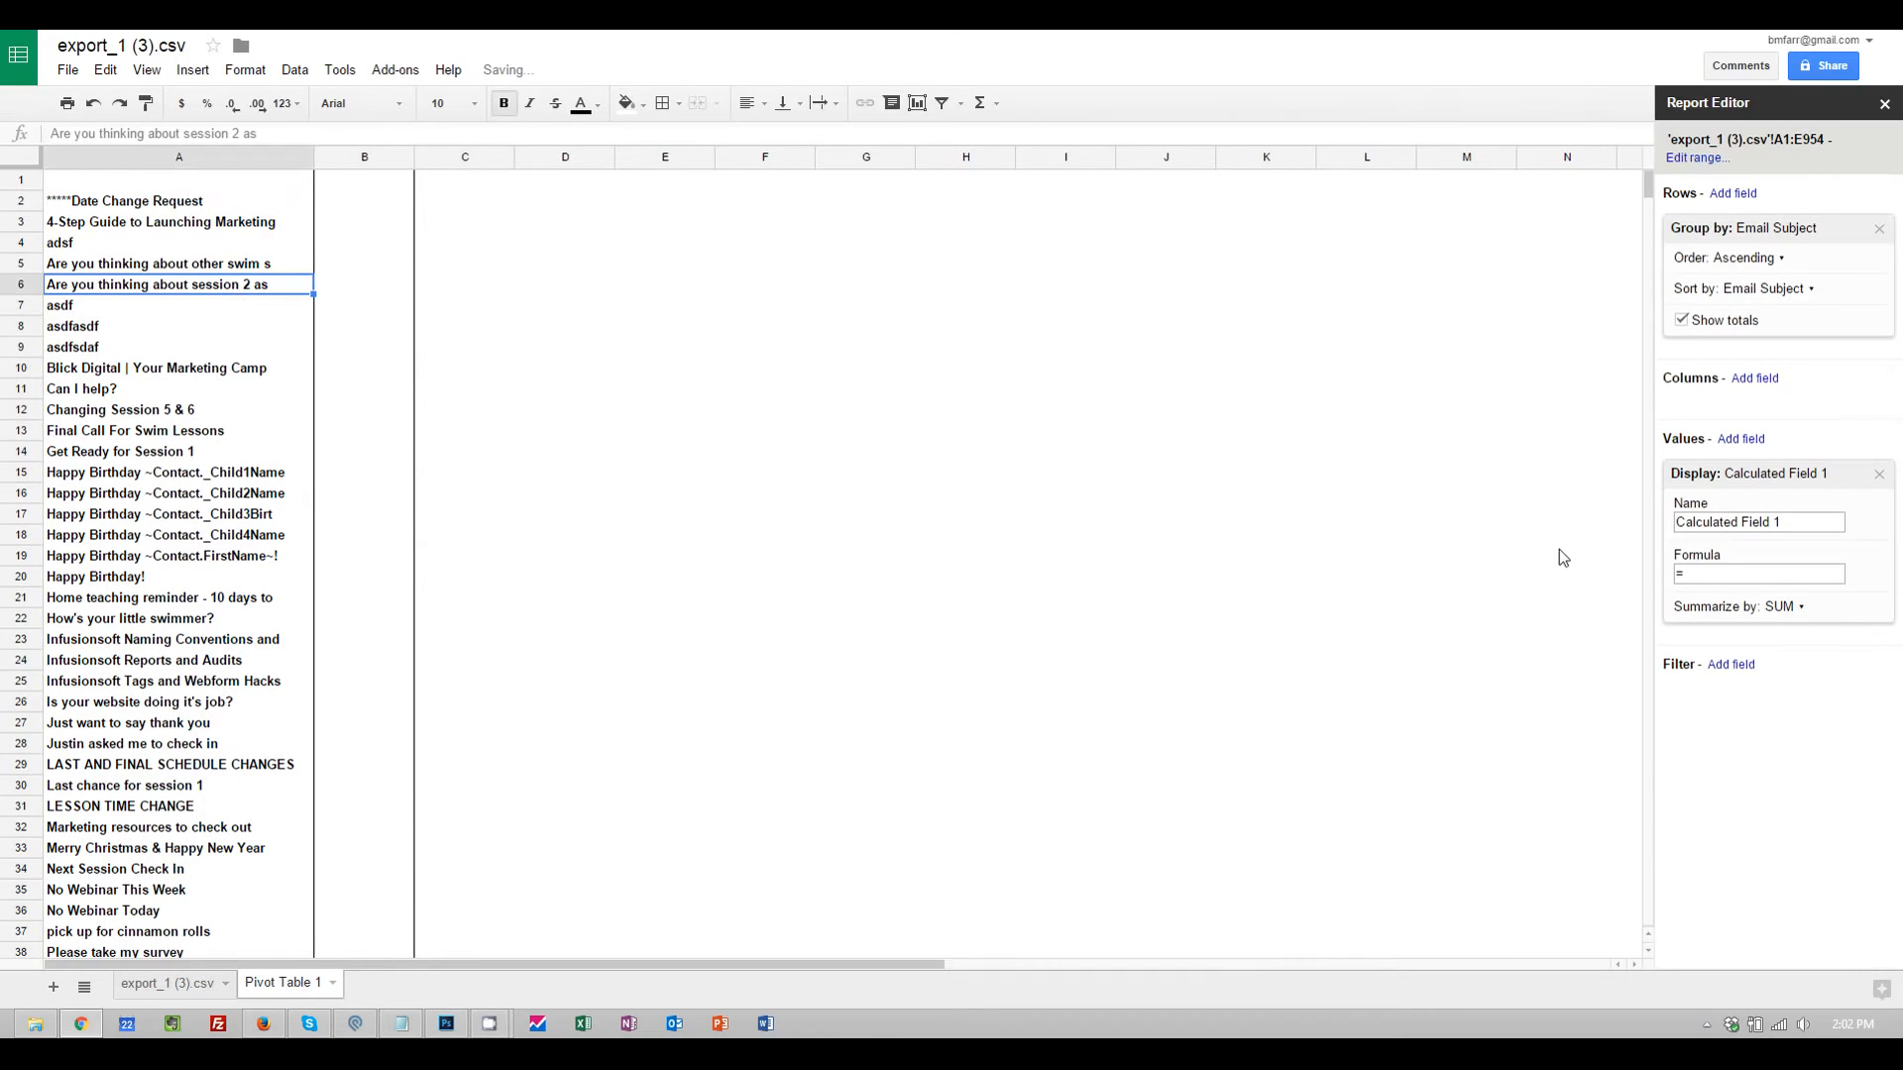
pyautogui.click(1729, 574)
pyautogui.hotkey('ctrl', 'v')
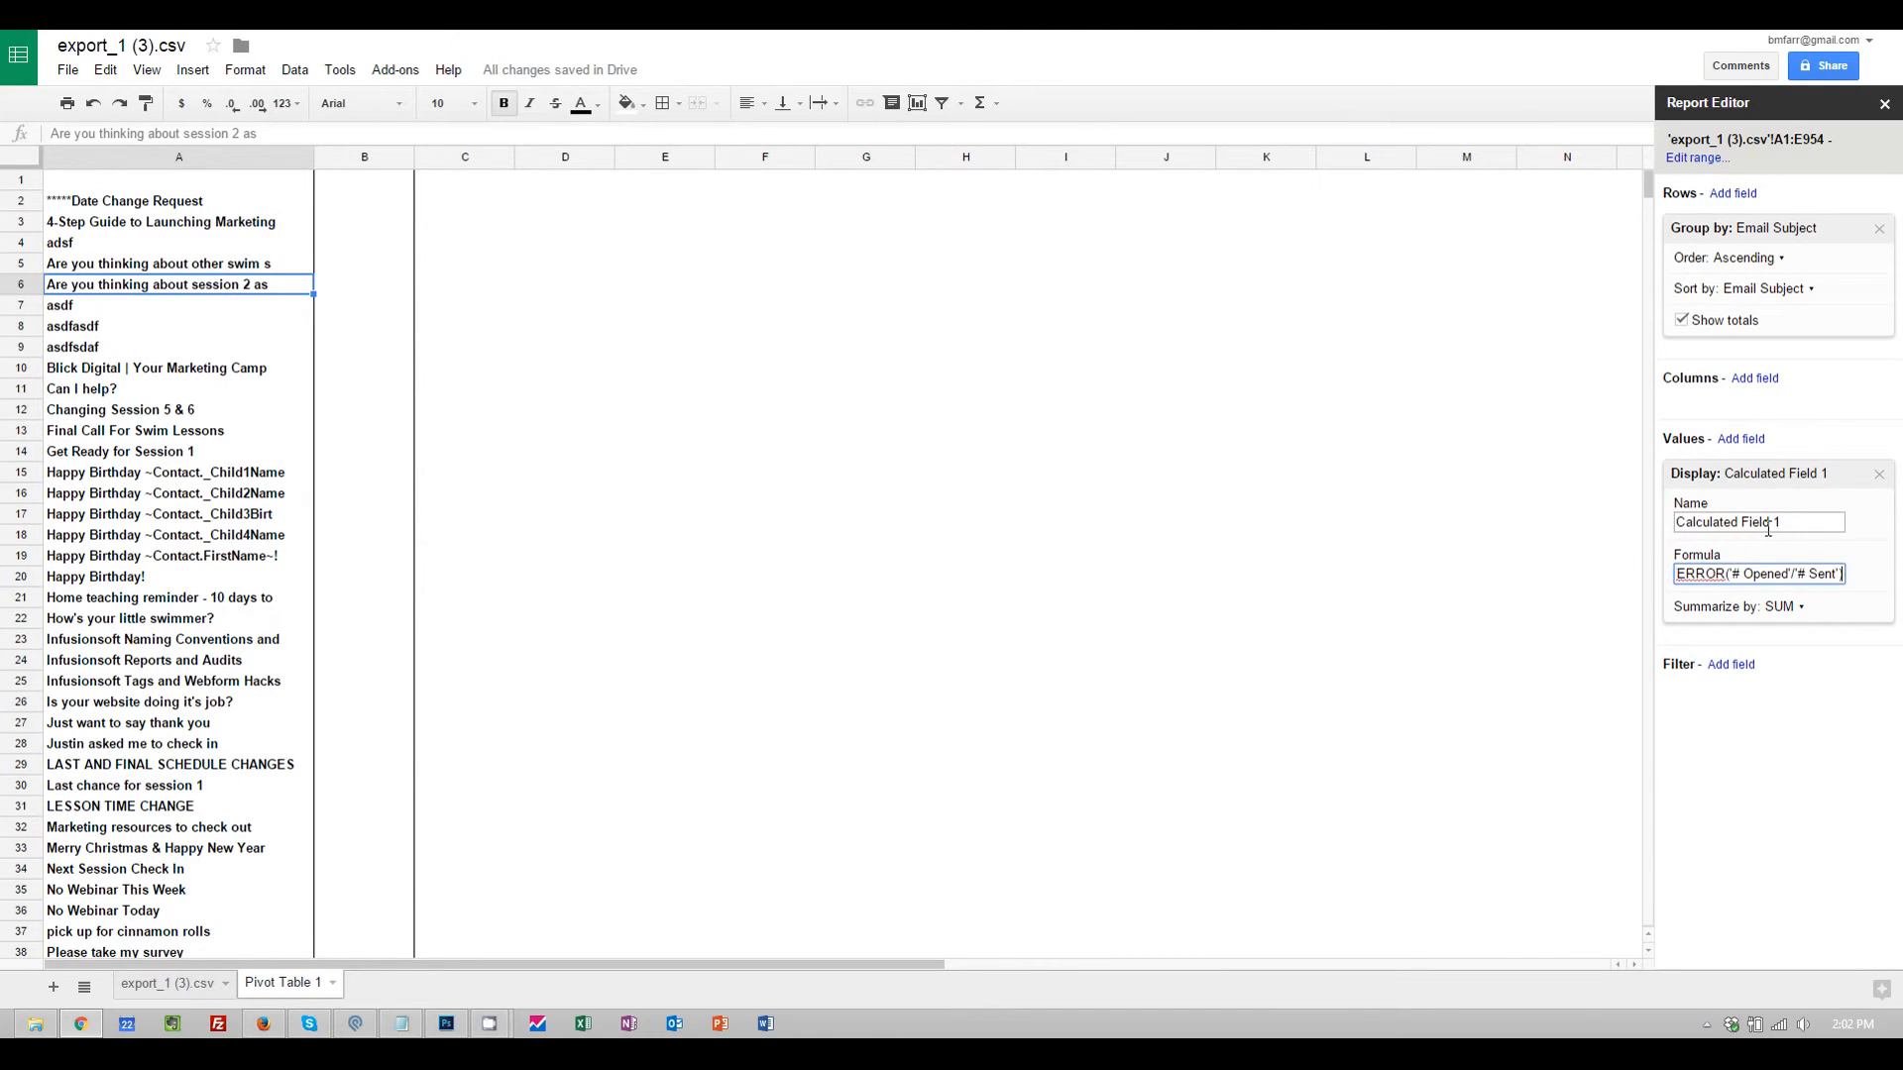
pyautogui.click(1677, 522)
pyautogui.write('Open Rate')
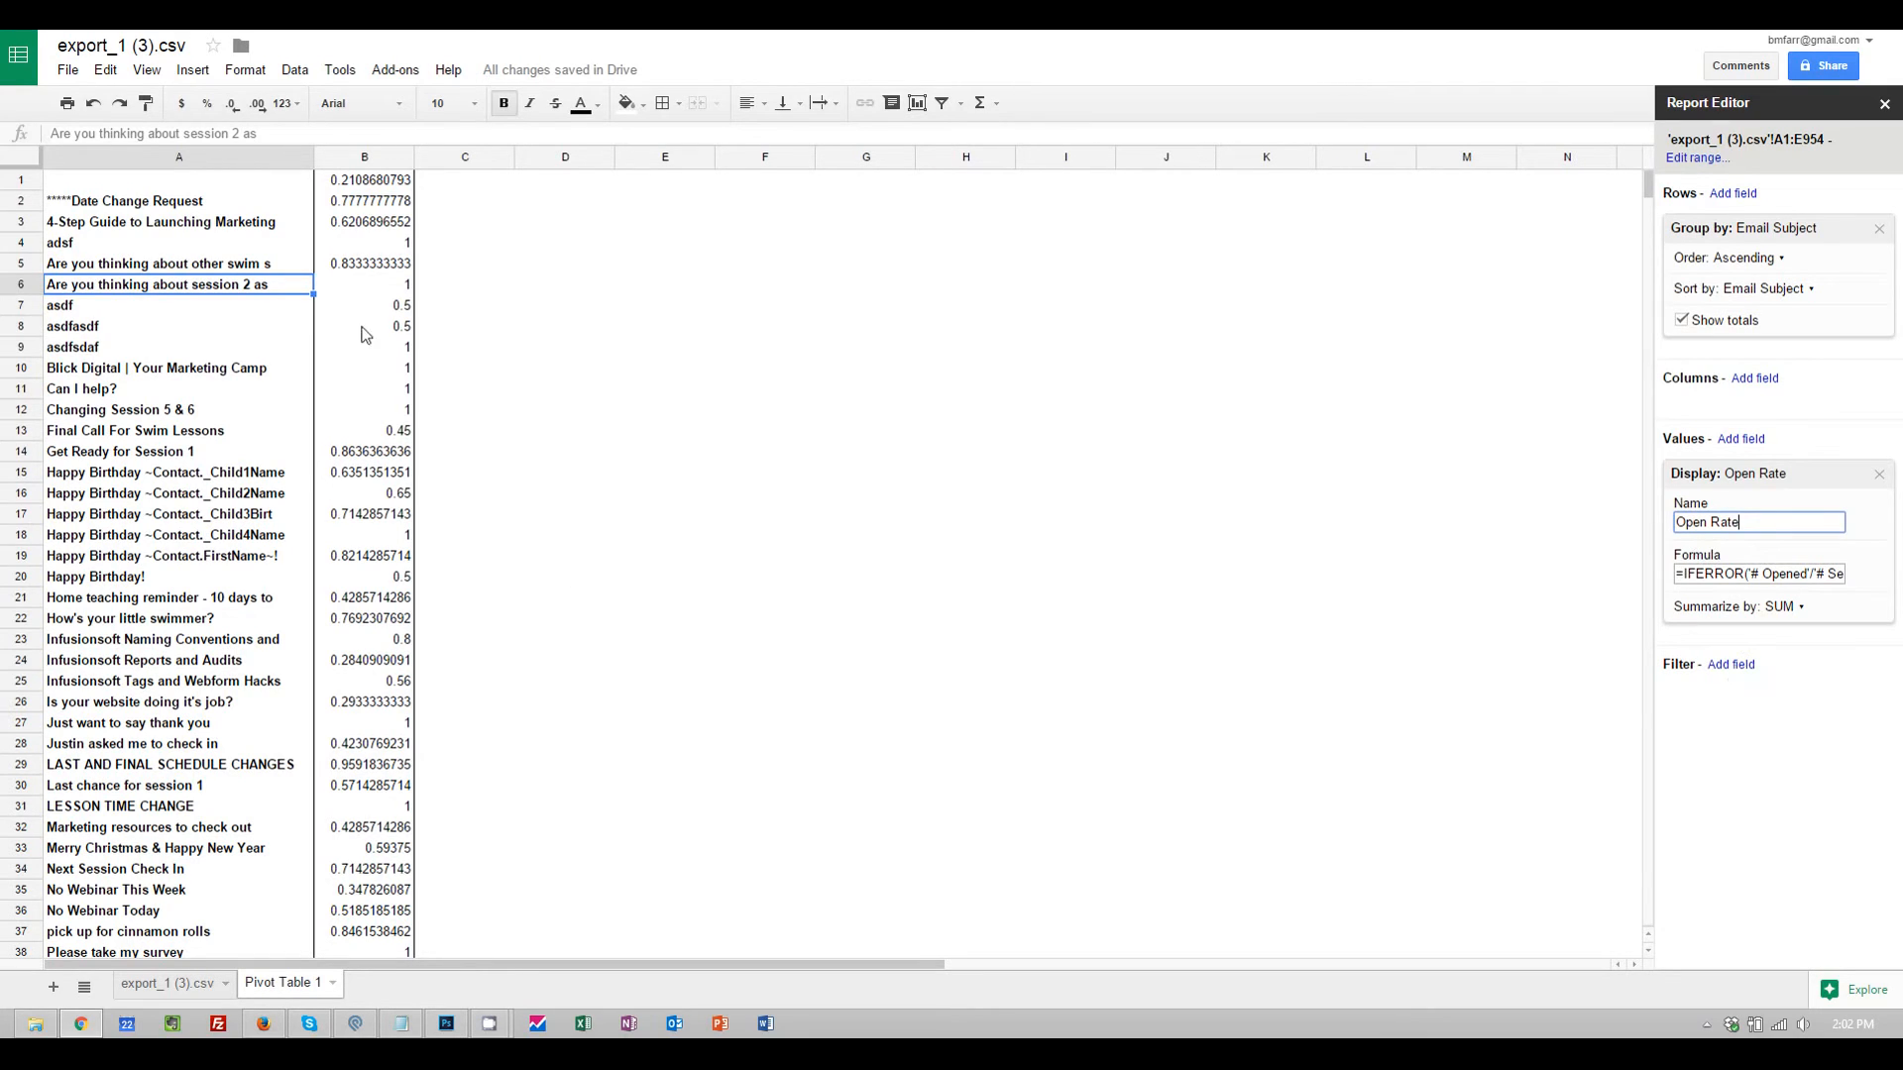
pyautogui.click(340, 243)
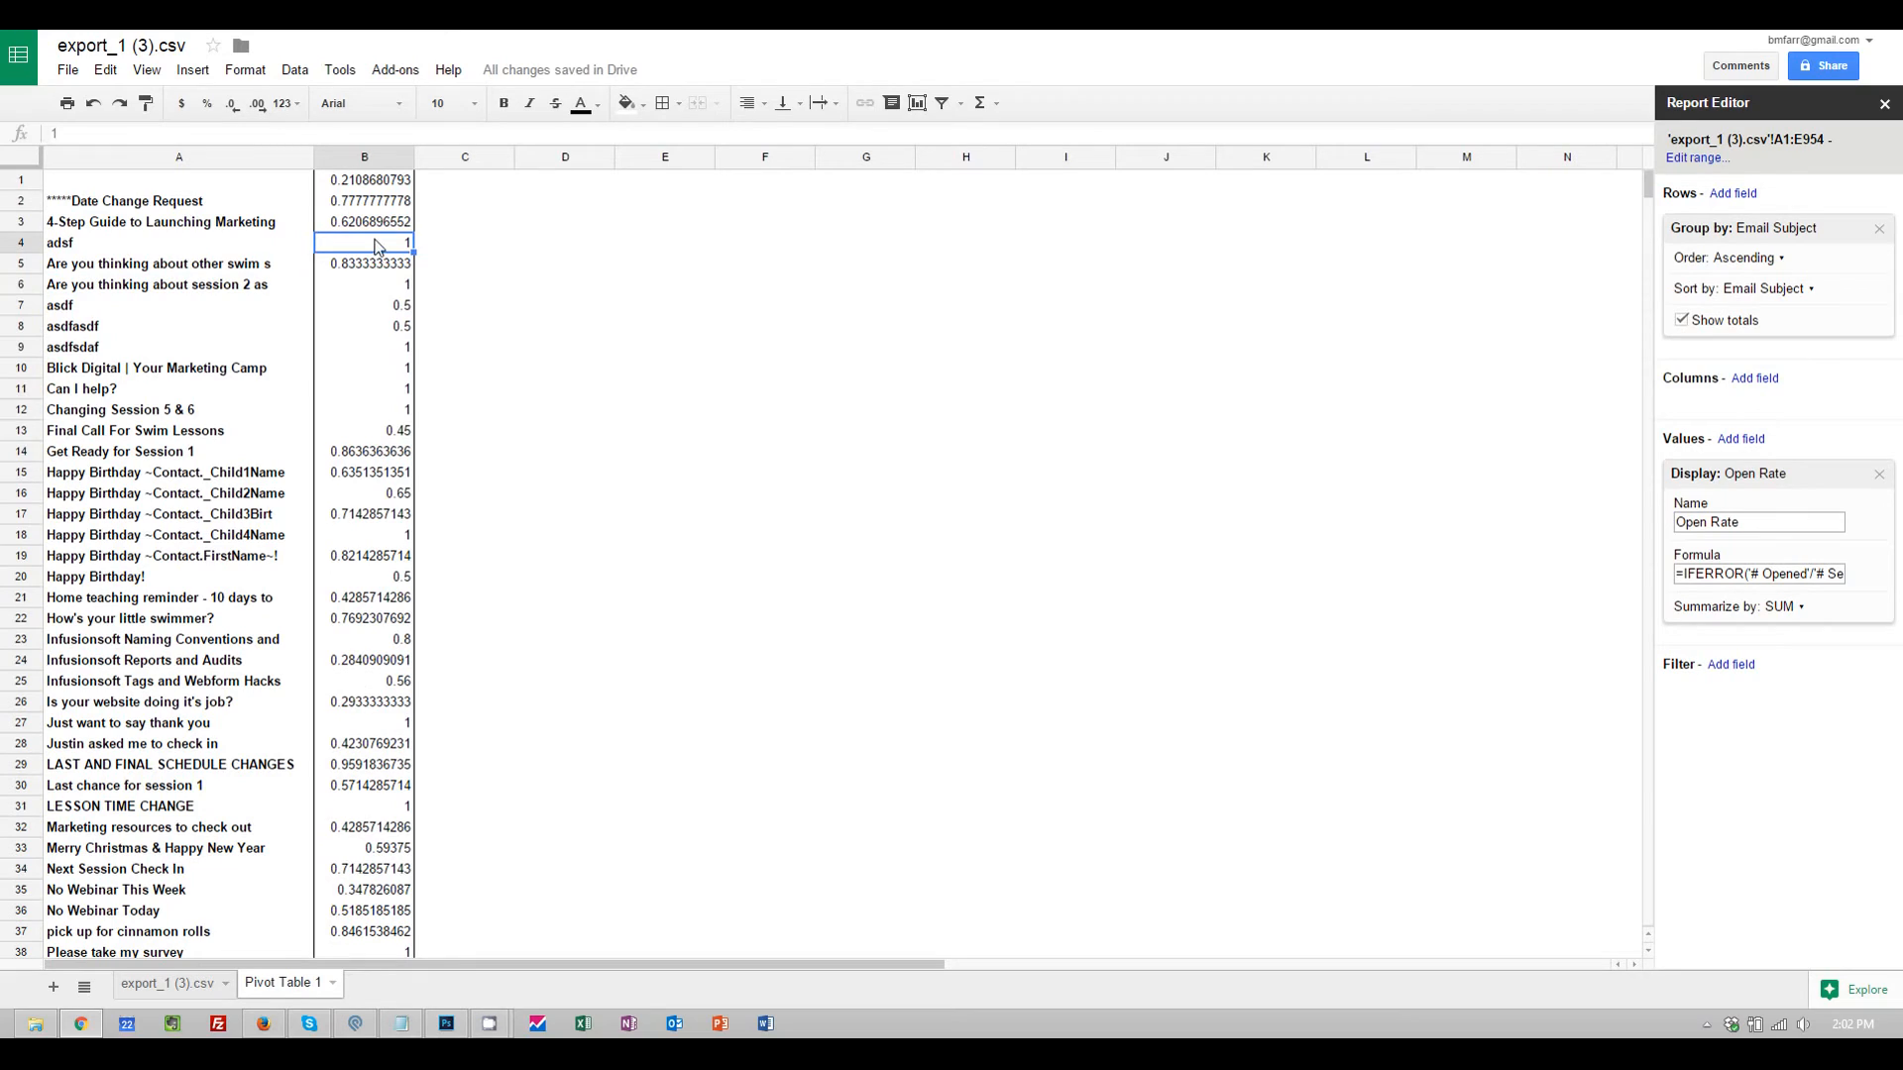
pyautogui.click(1725, 673)
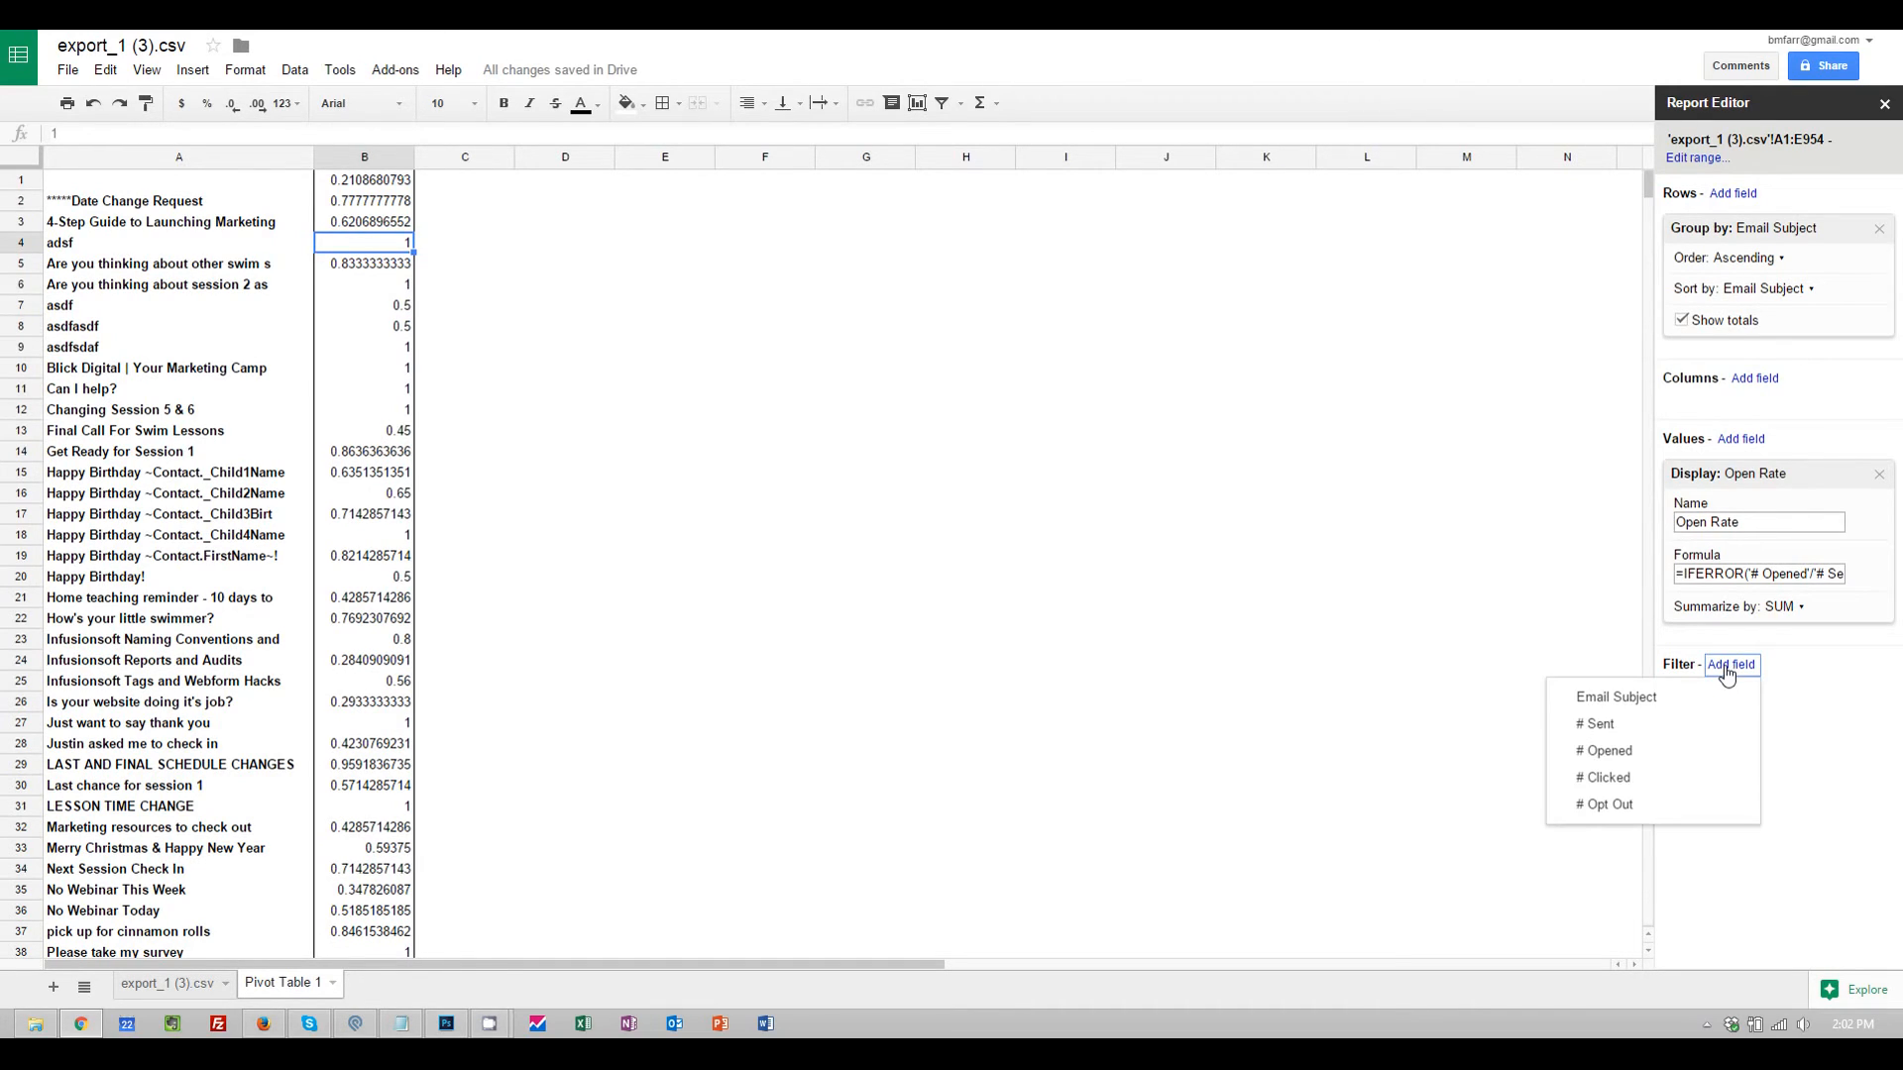
pyautogui.click(1829, 666)
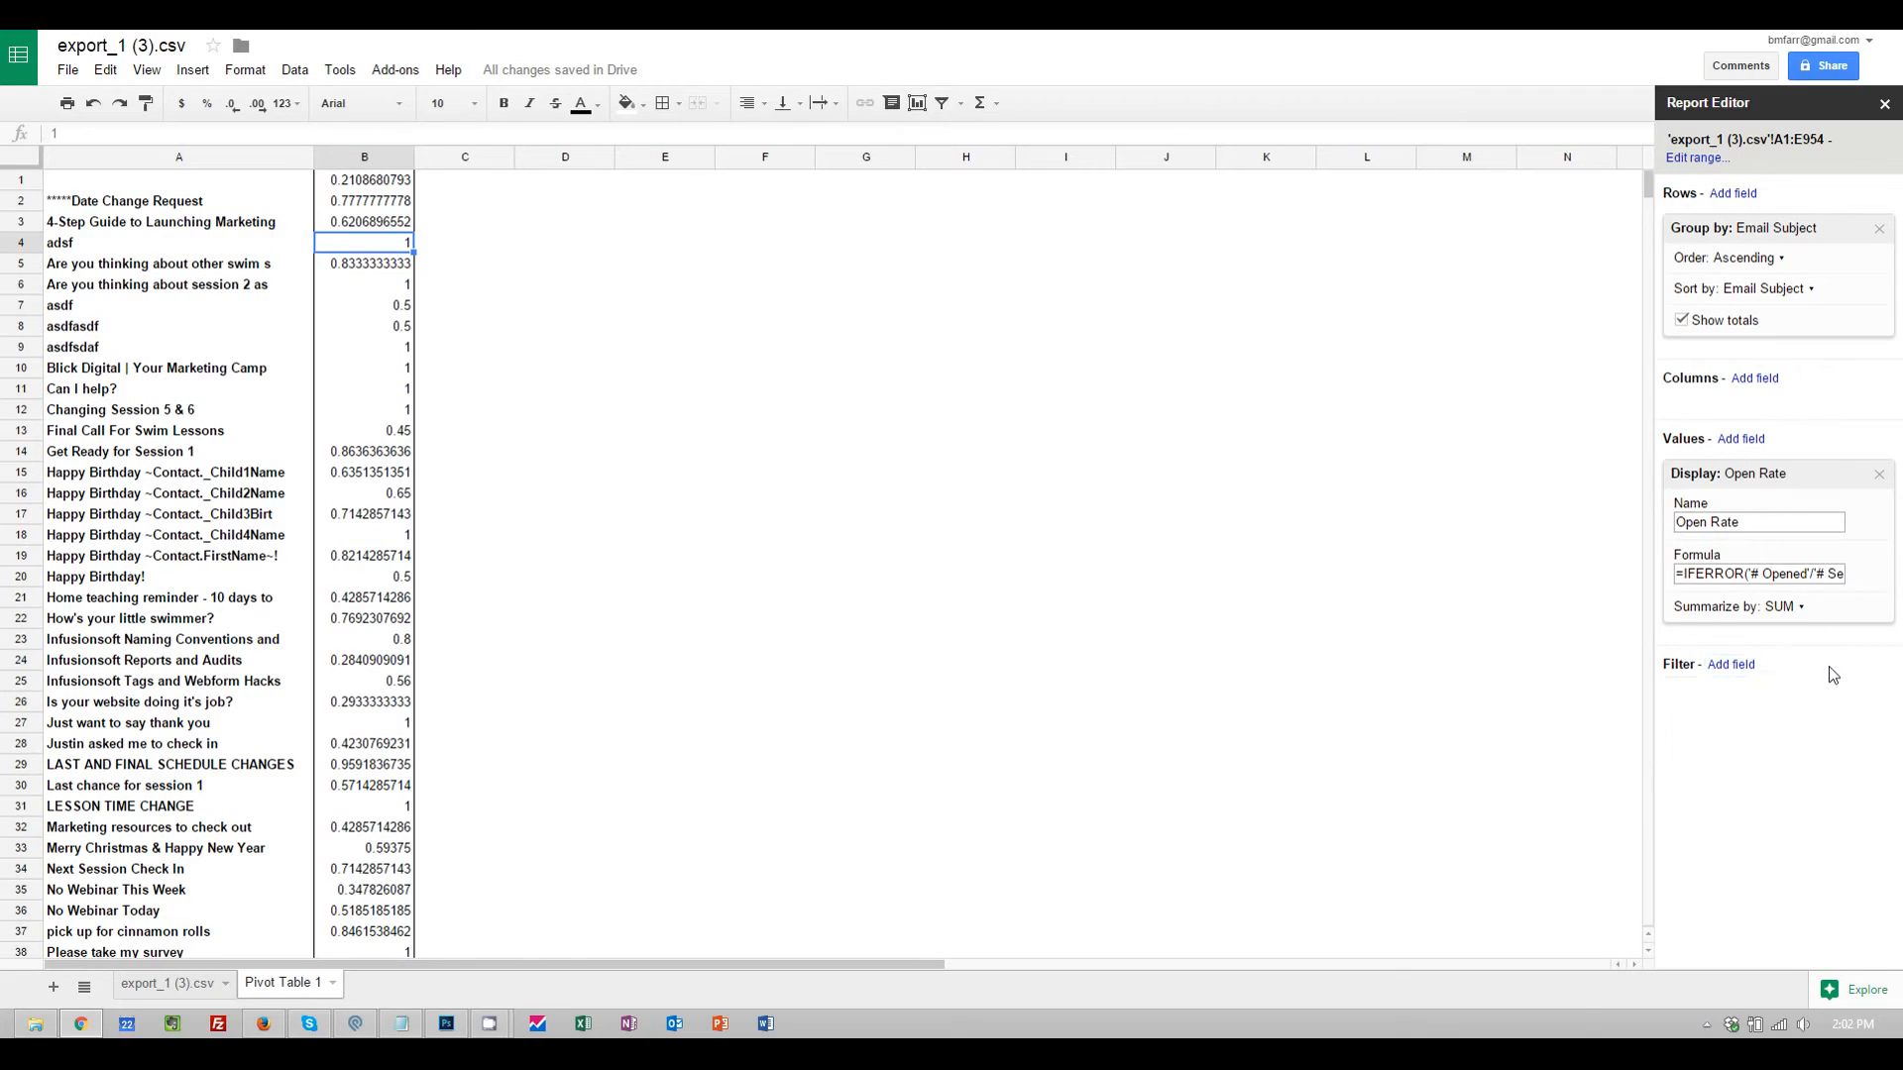
# Add a second calculated field to the pivot values and copy the formula =IFERROR('# Clicked'/'# Sent') from the Notepad file
pyautogui.click(1740, 438)
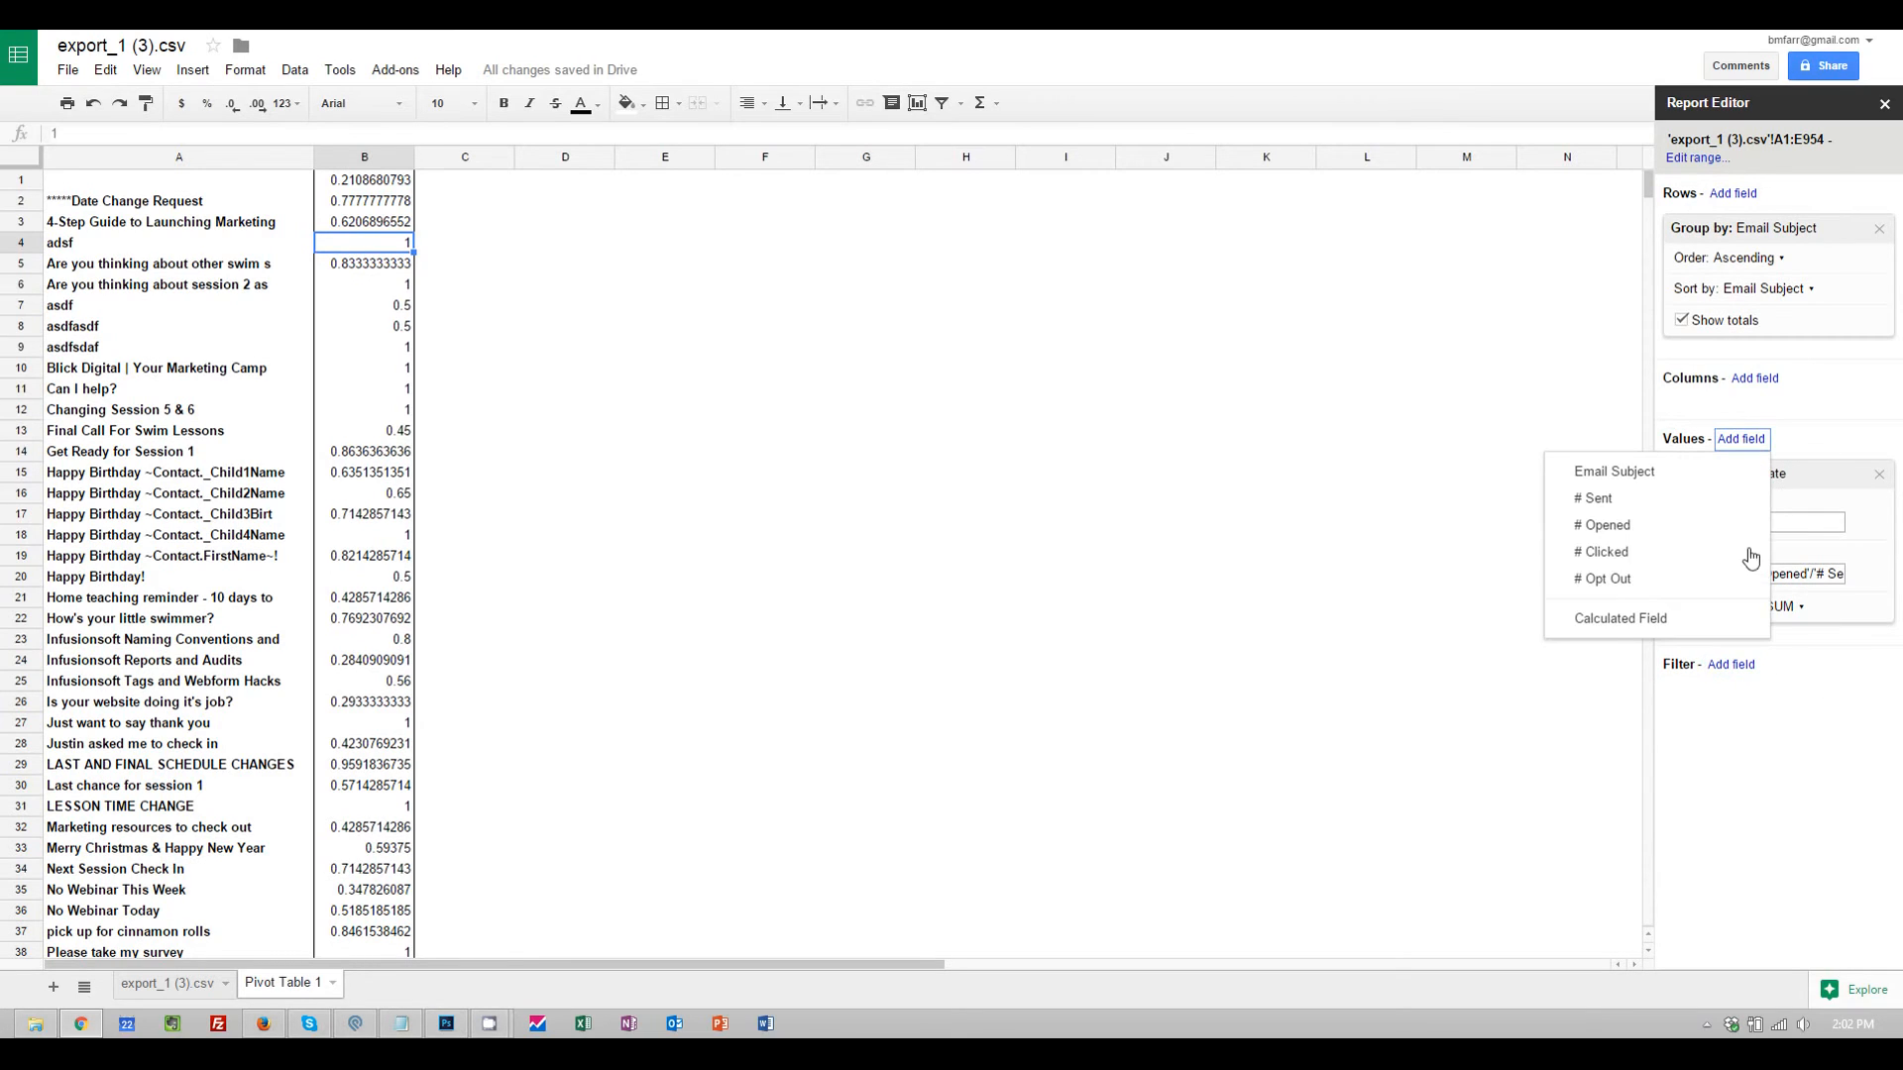
pyautogui.click(1611, 620)
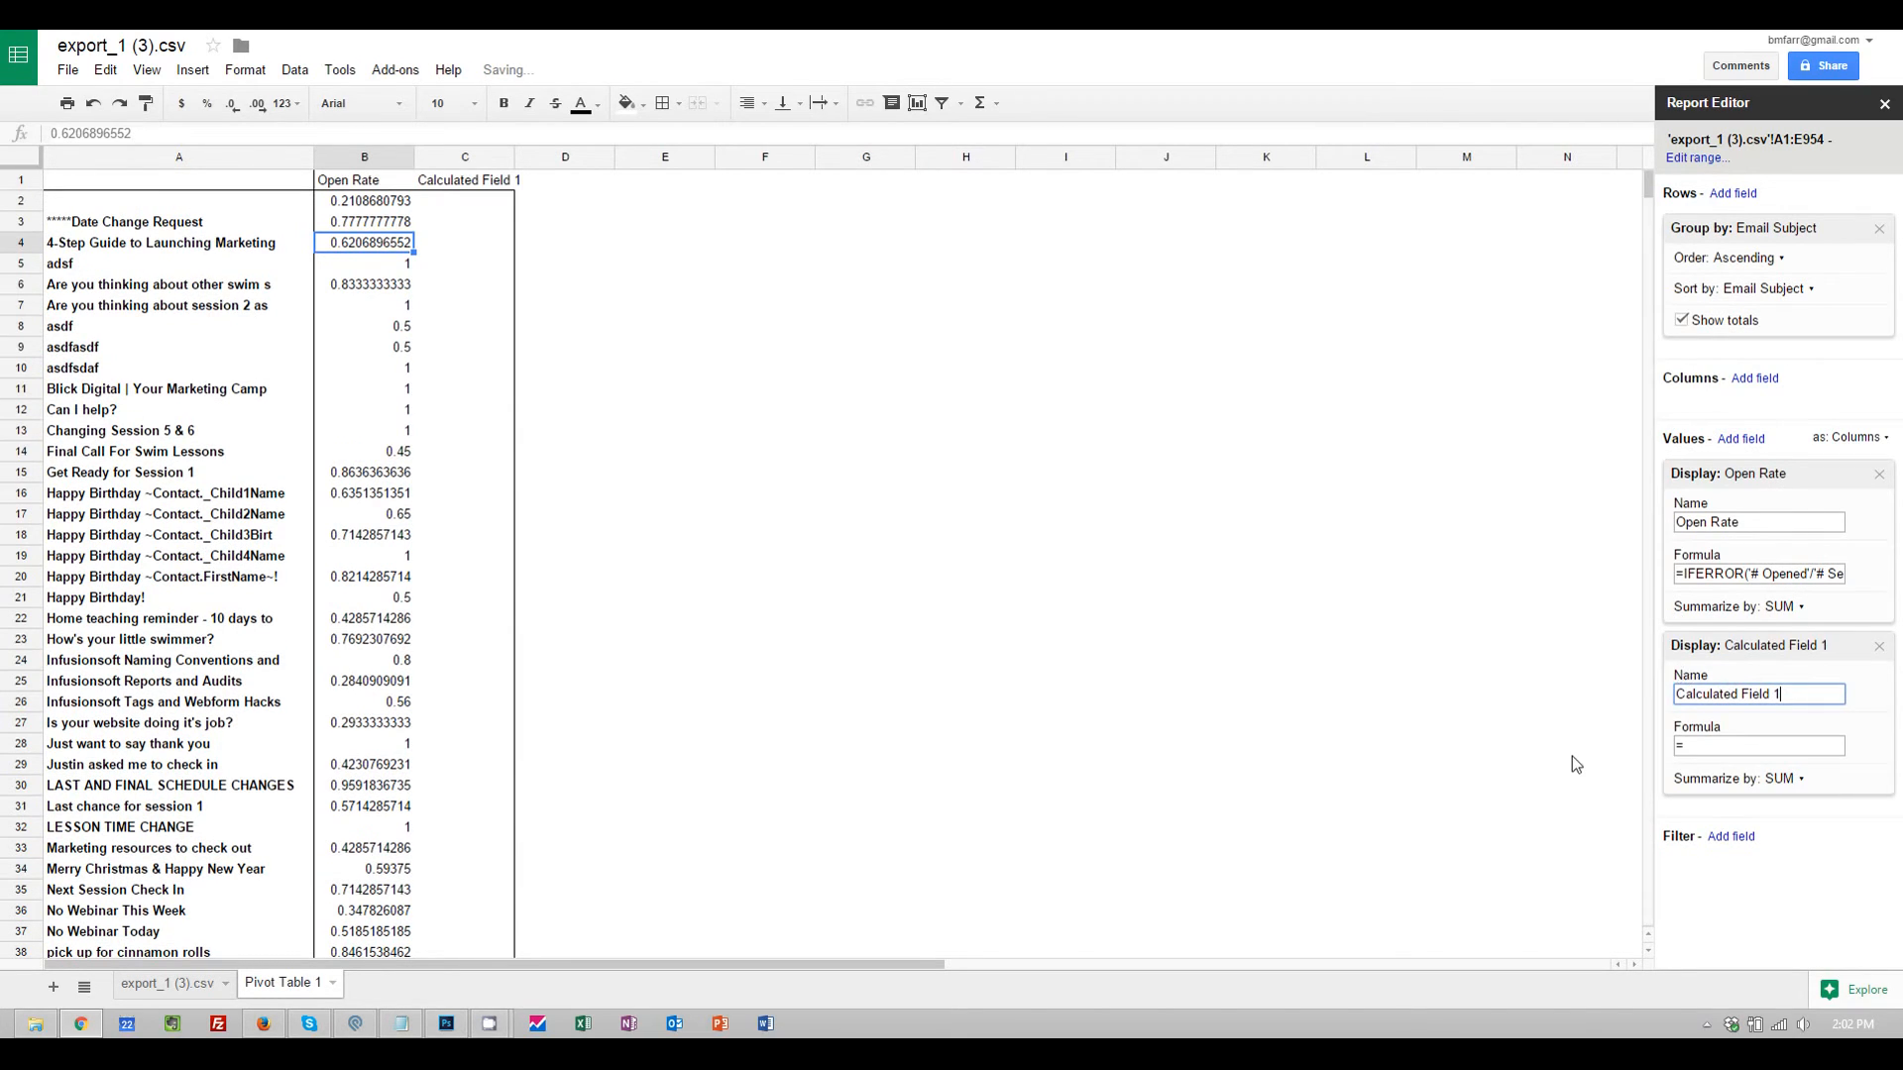
pyautogui.click(402, 1024)
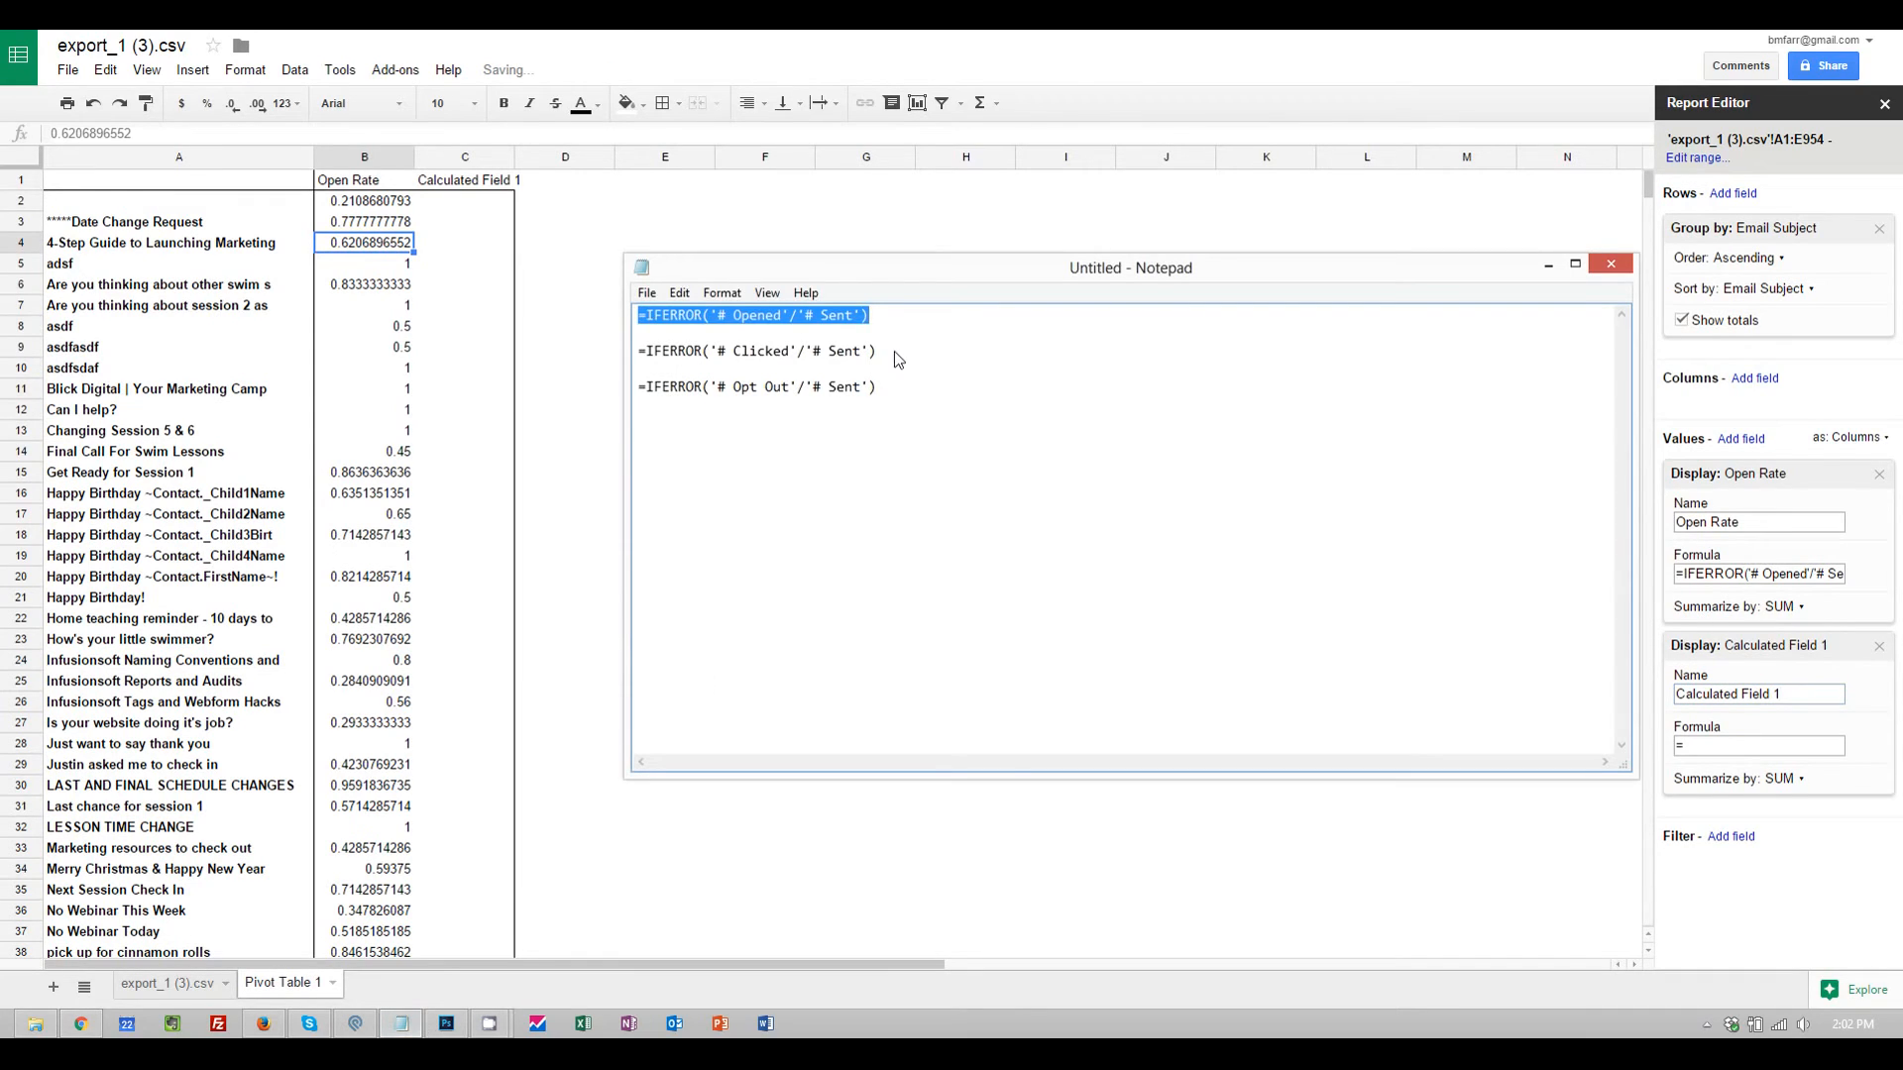
pyautogui.moveTo(894, 351); pyautogui.dragTo(578, 357)
pyautogui.hotkey('ctrl', 'c')
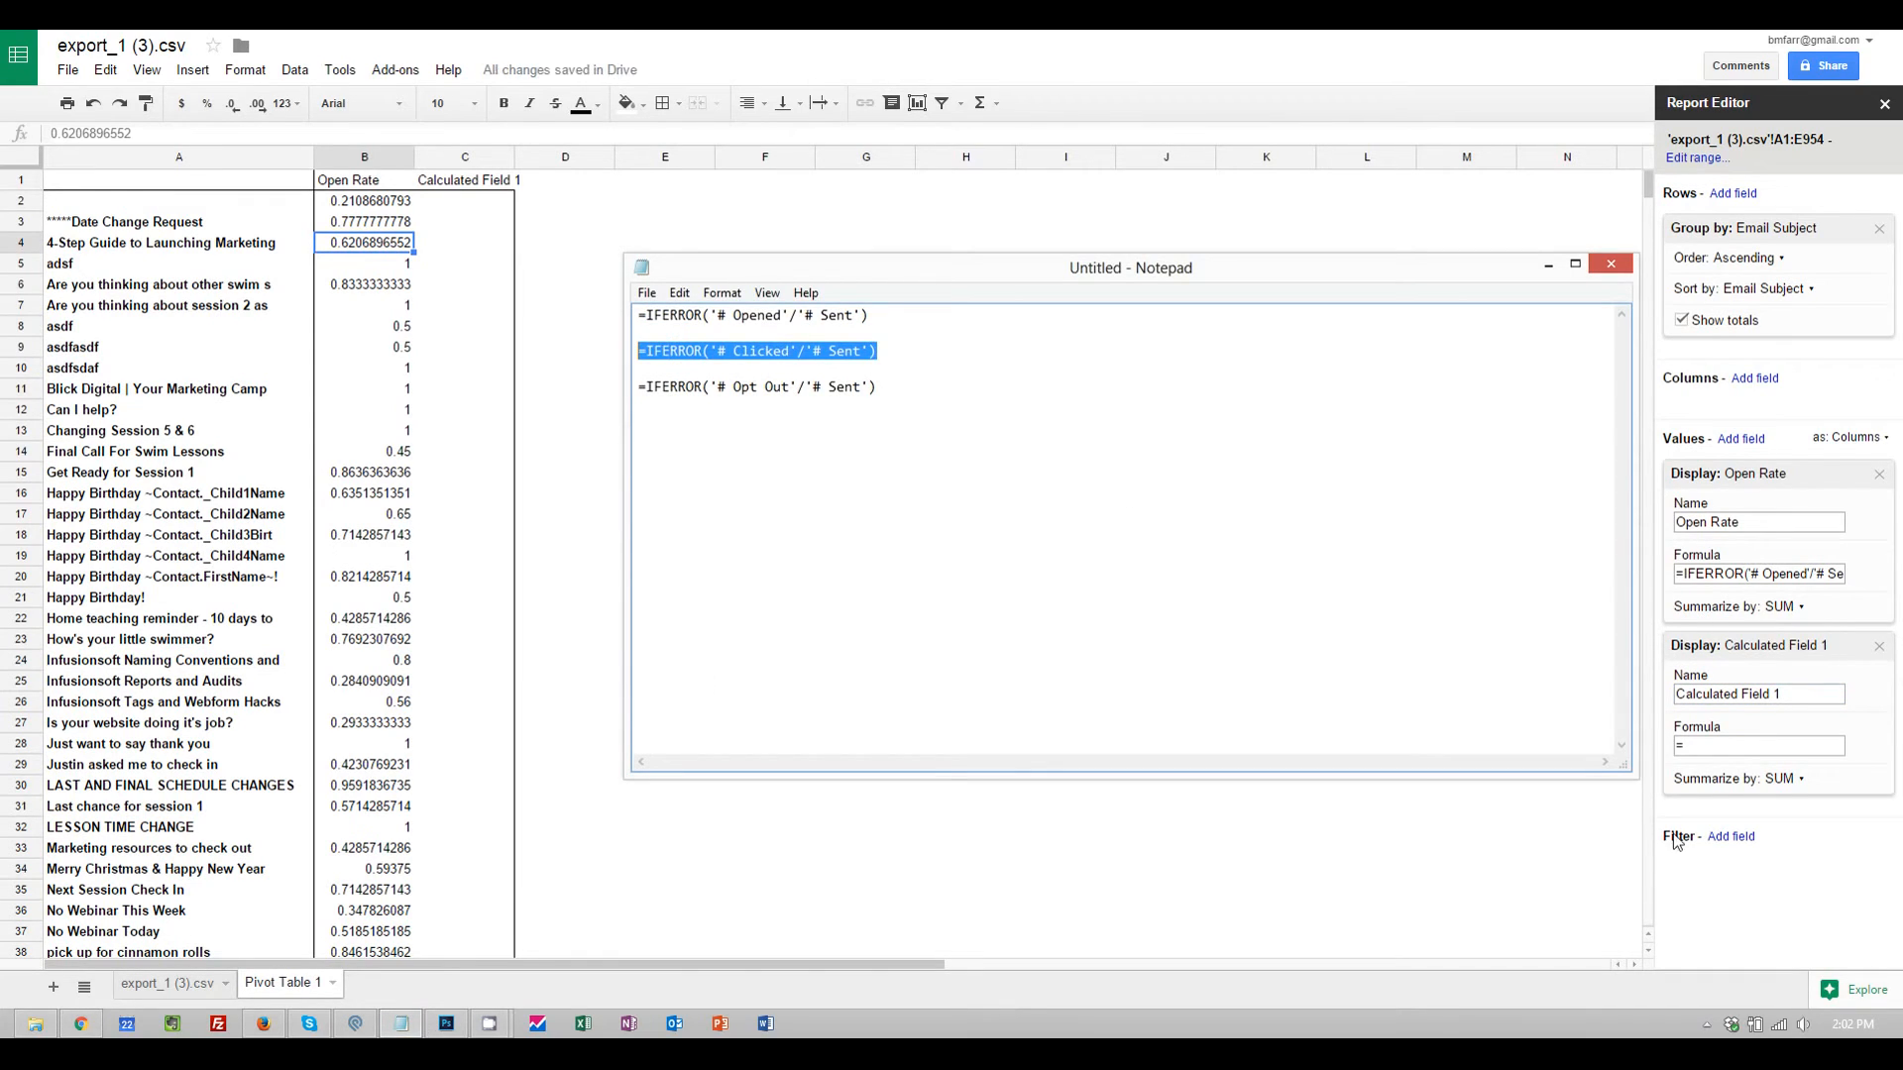
# Name the second calculated field CTR and set its formula to =IFERROR('# Clicked'/'# Sent')
pyautogui.click(1545, 858)
pyautogui.click(391, 598)
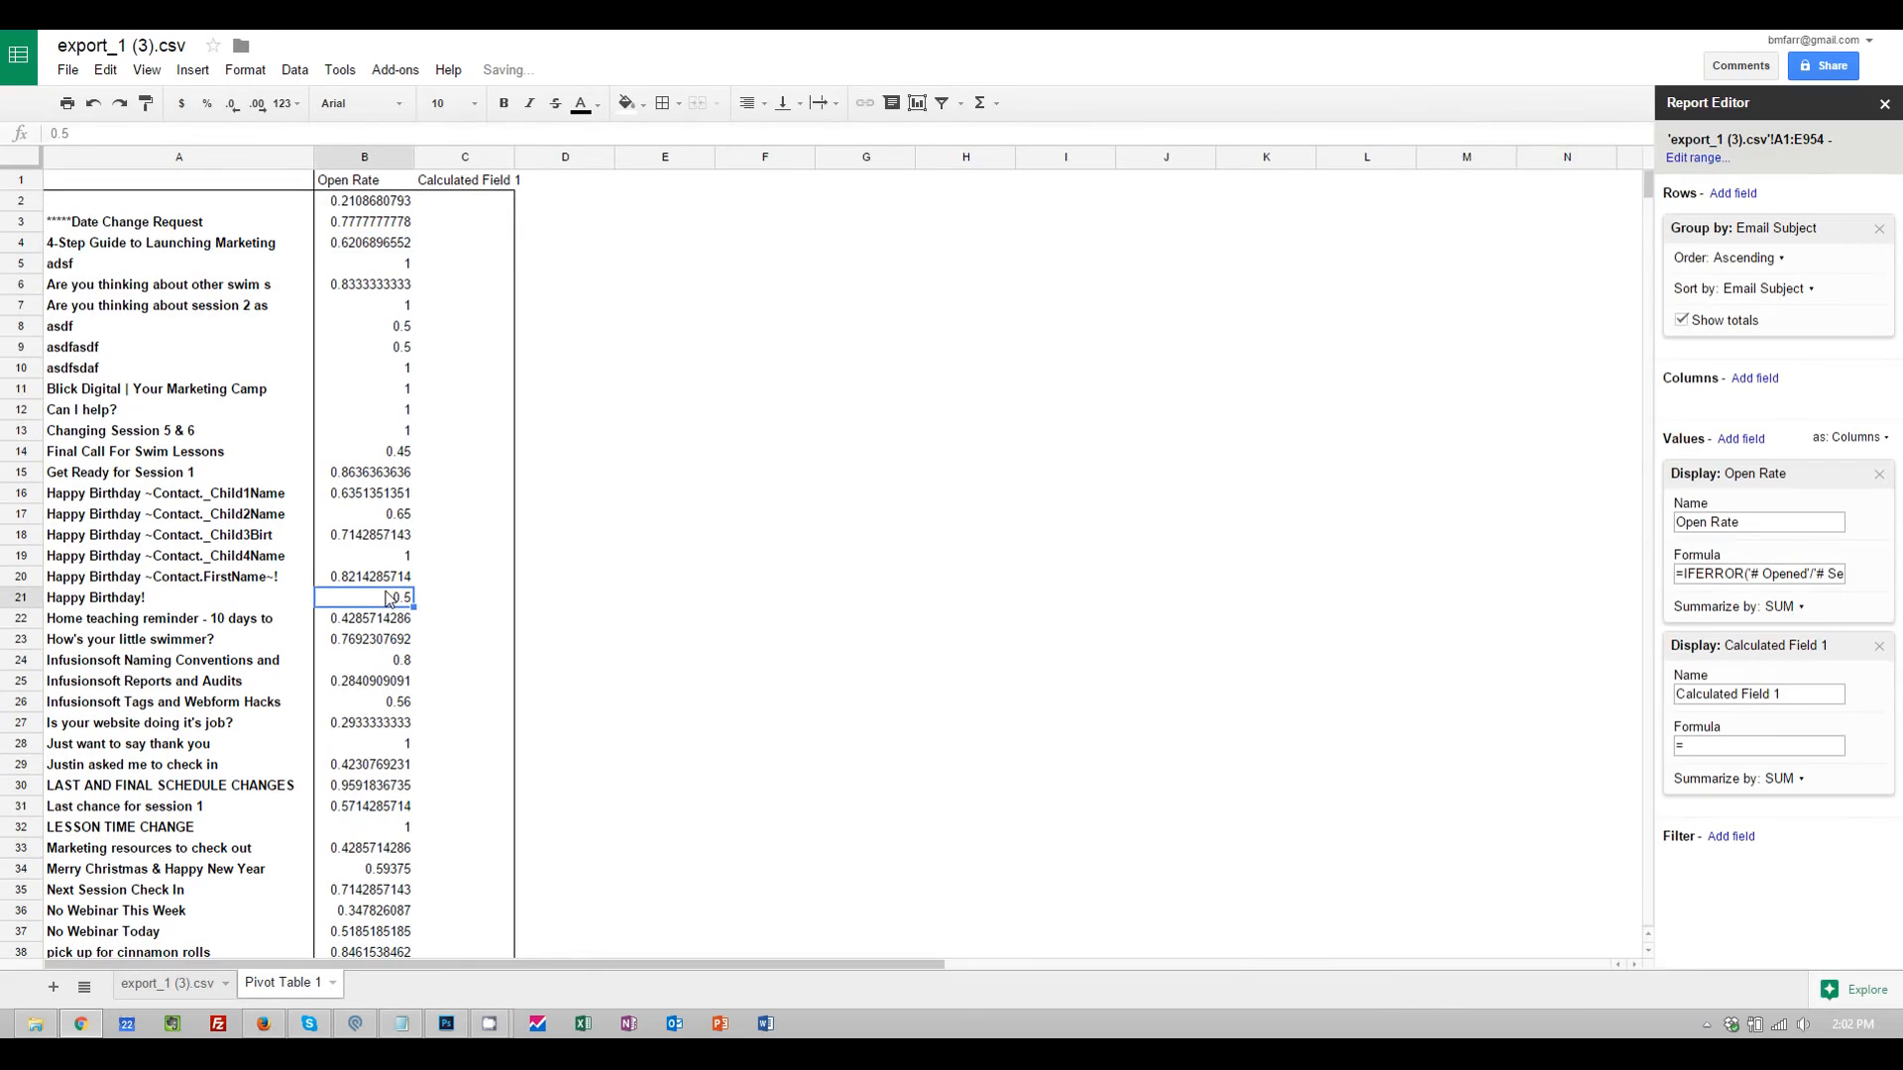
pyautogui.moveTo(1780, 693); pyautogui.dragTo(1683, 693)
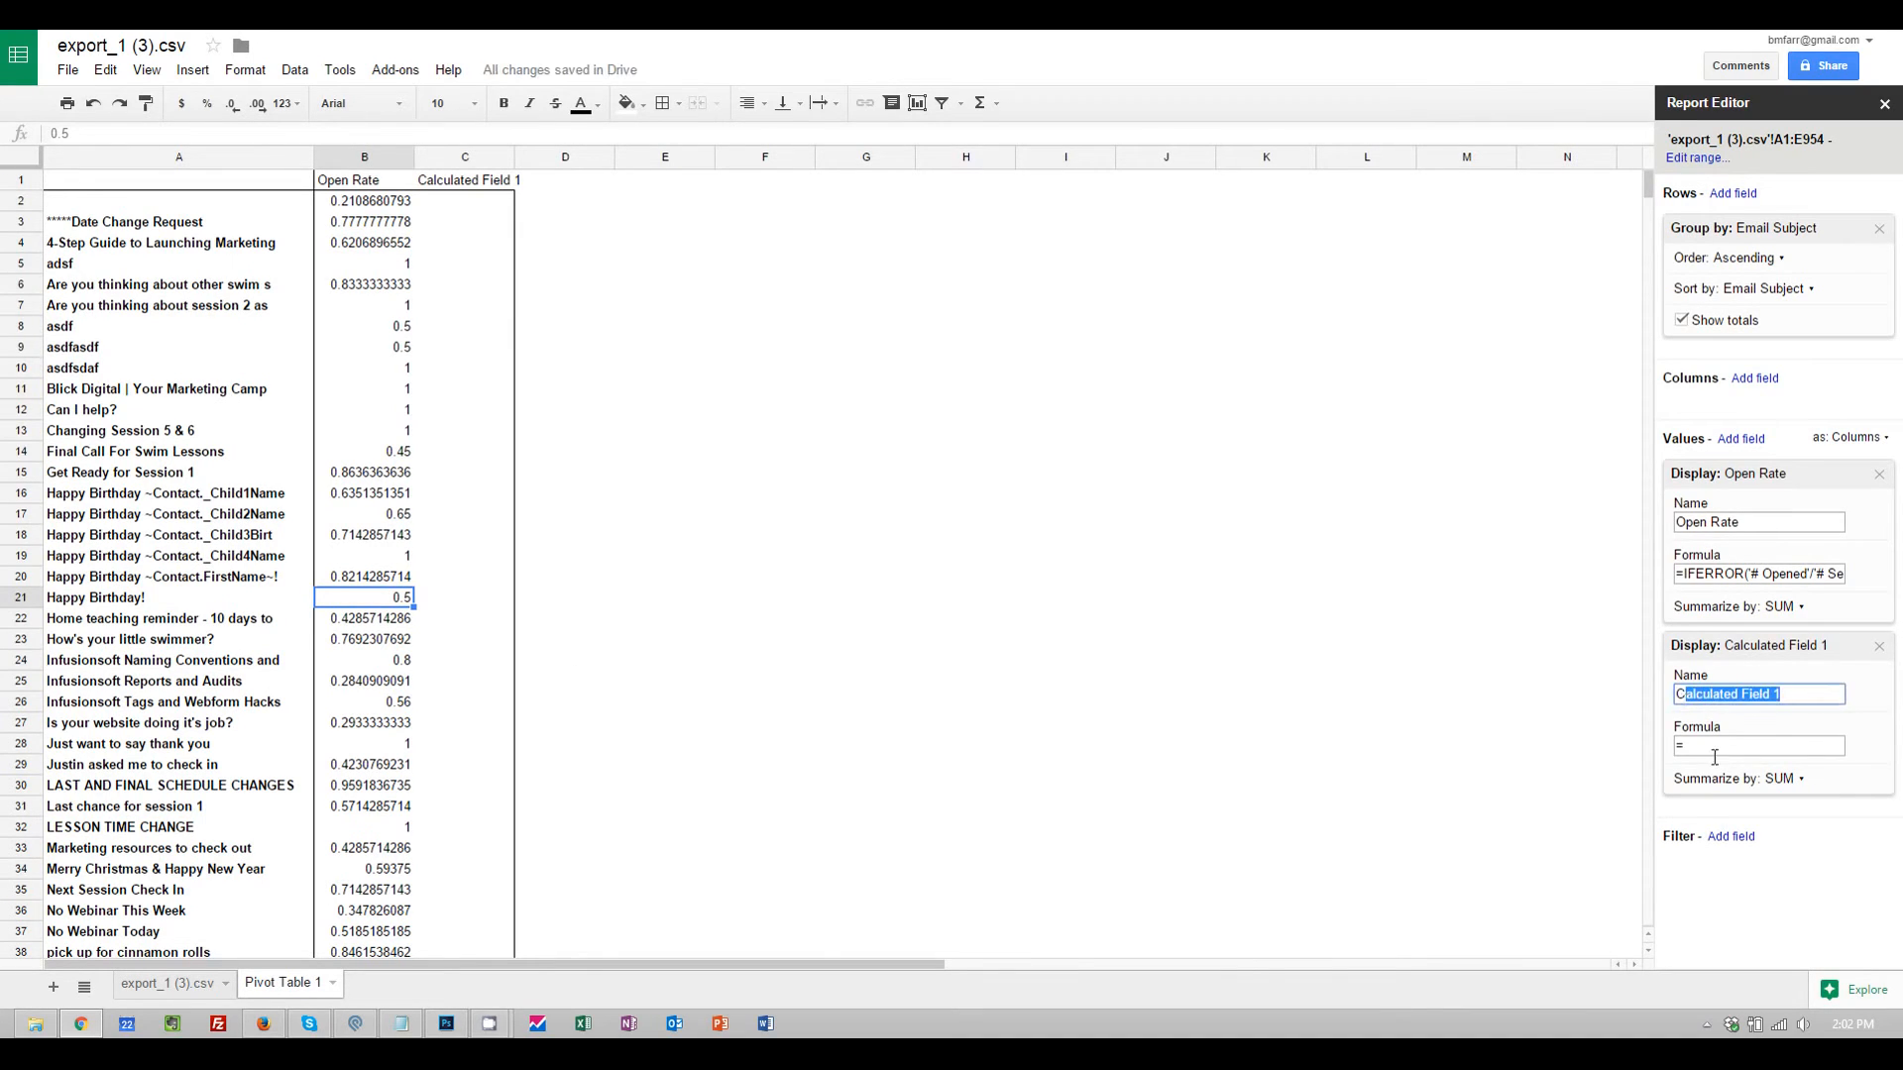
pyautogui.write('TR')
pyautogui.click(1701, 741)
pyautogui.hotkey('ctrl', 'v')
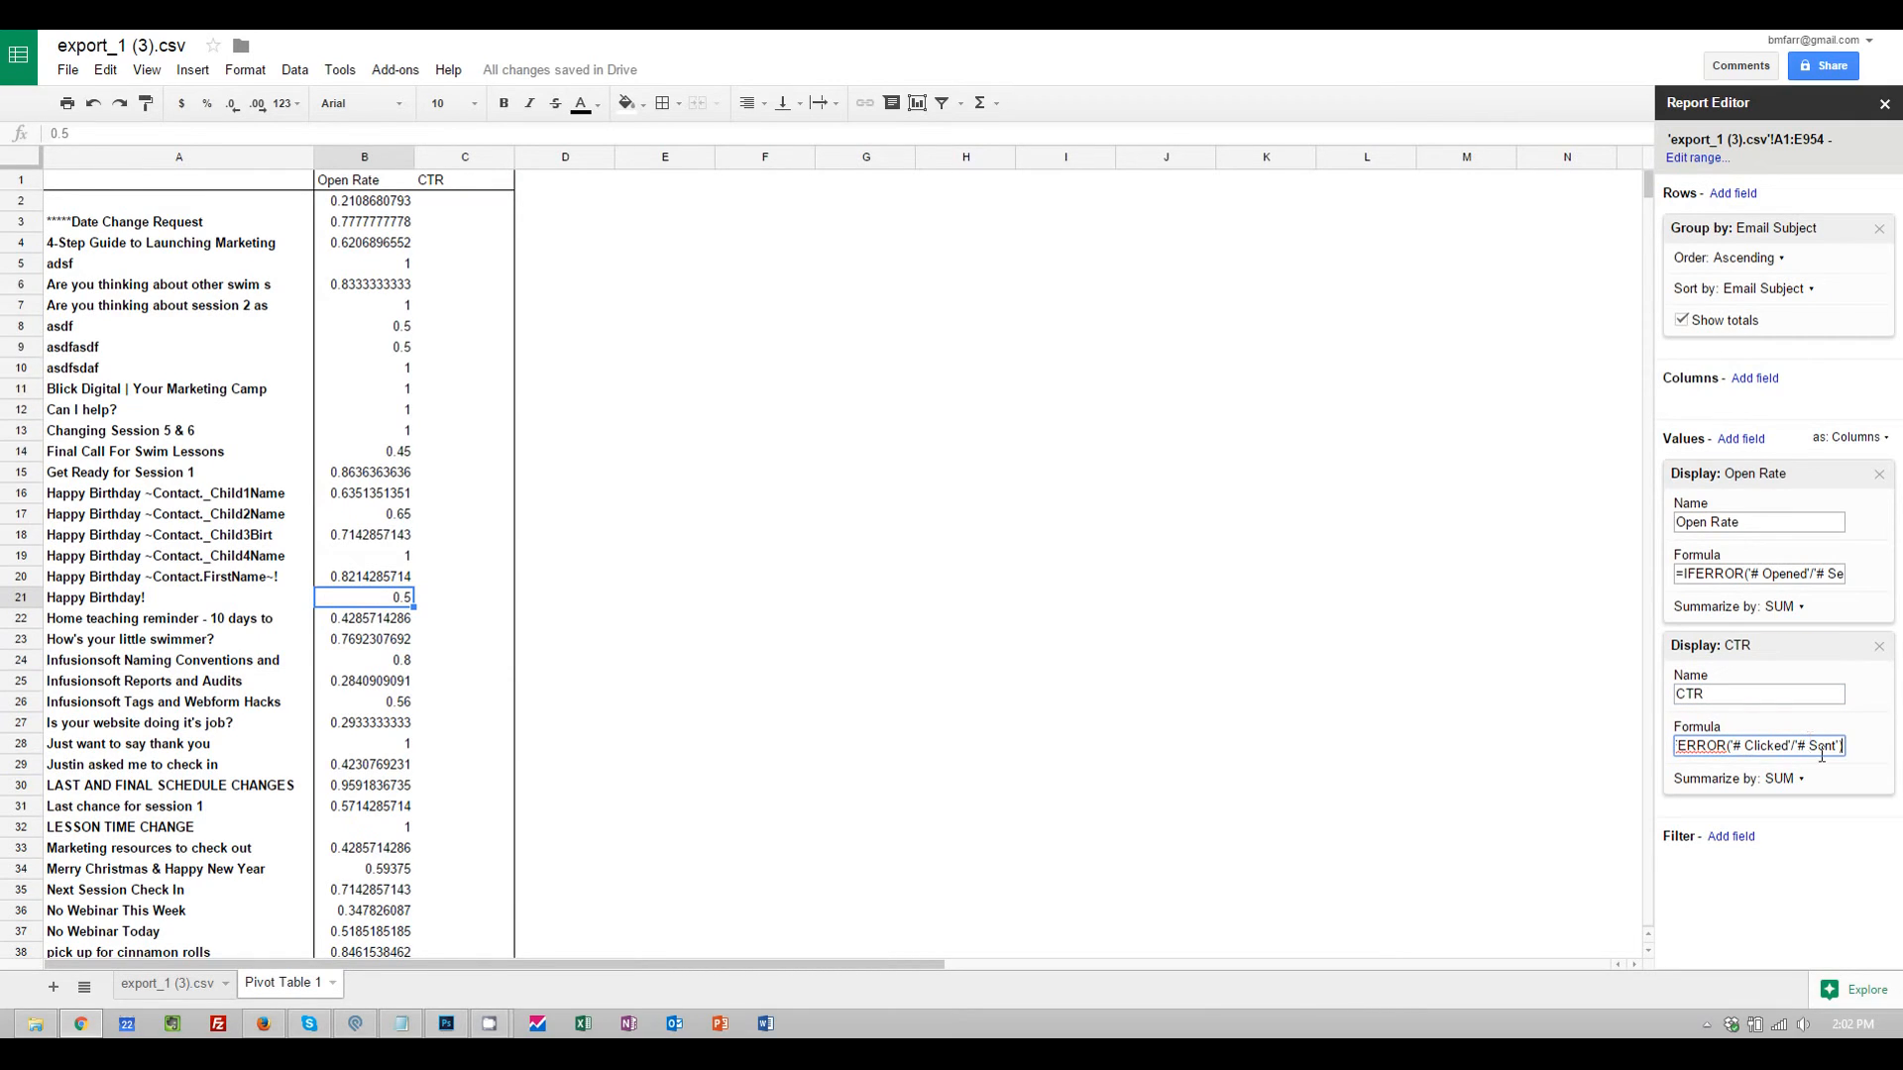
pyautogui.press('Return')
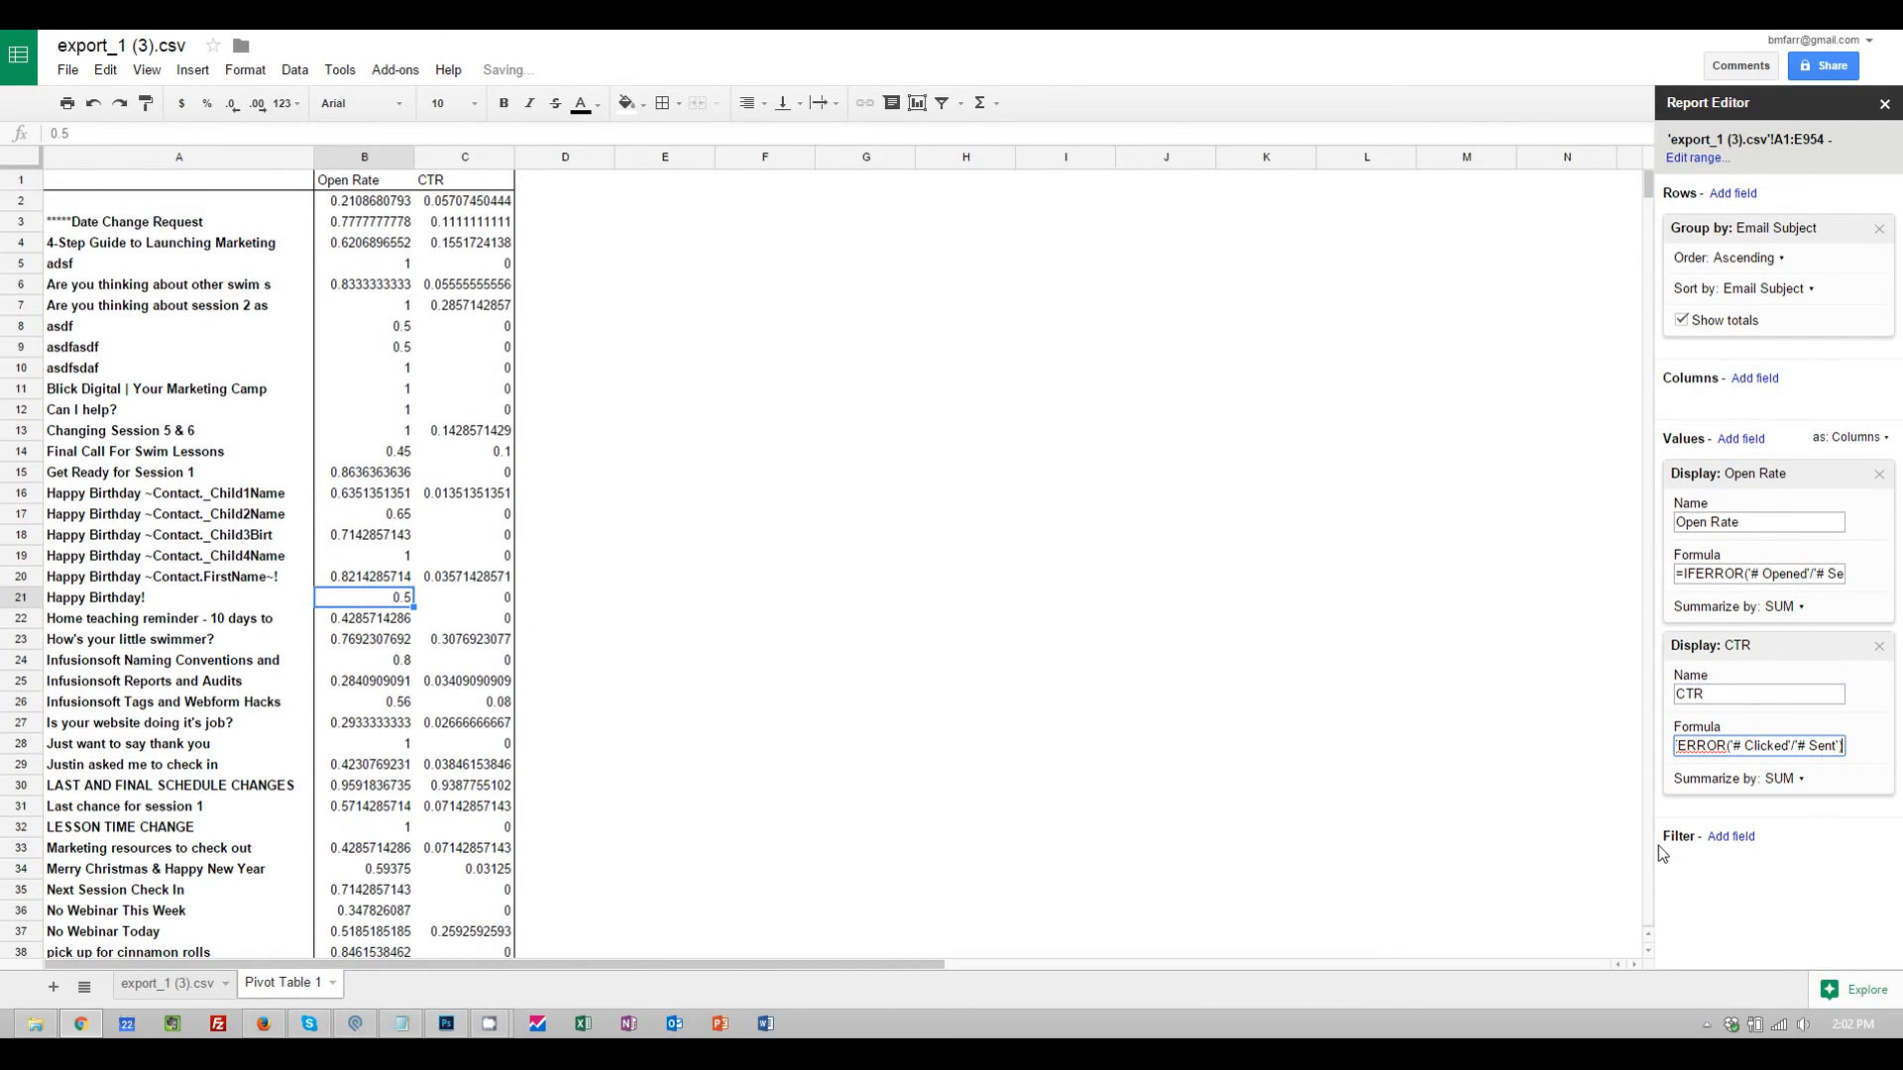
# Add a third calculated field to the pivot values and name it Opt out Rate
pyautogui.click(1740, 438)
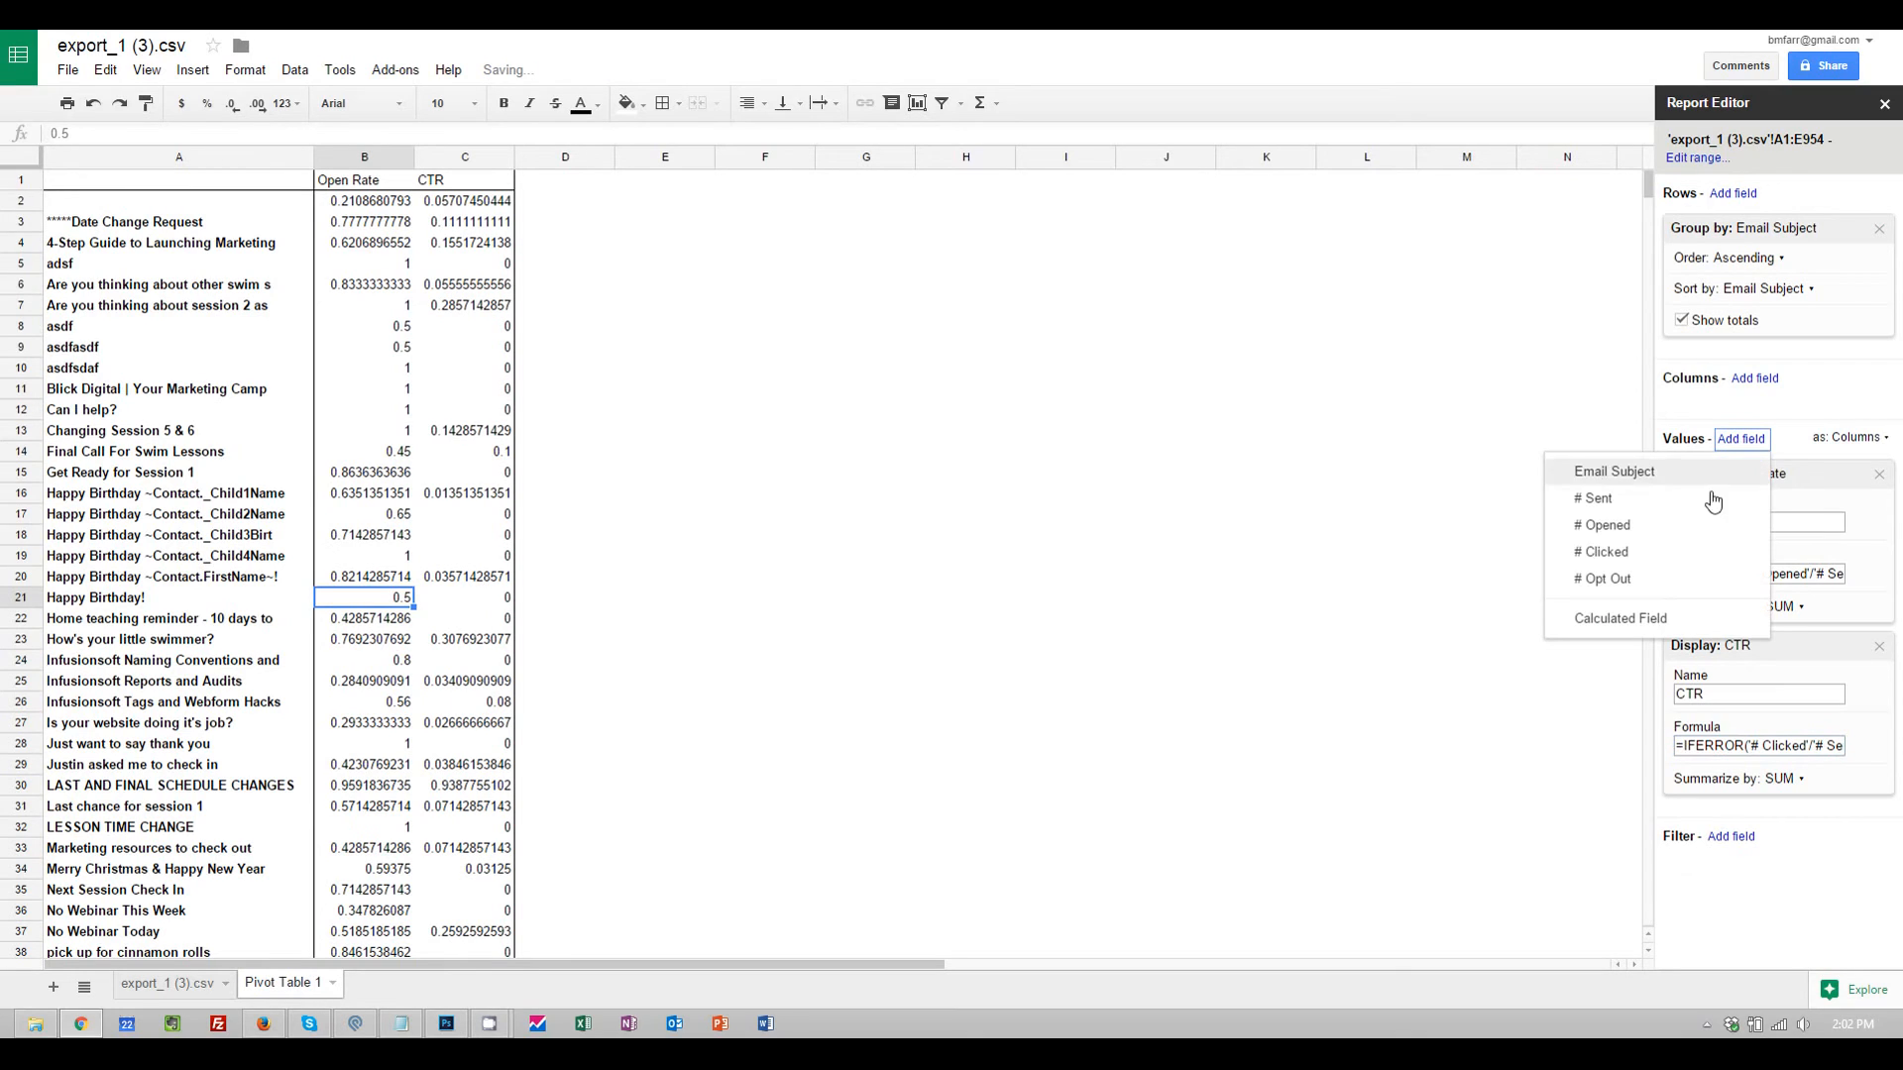
pyautogui.click(1635, 621)
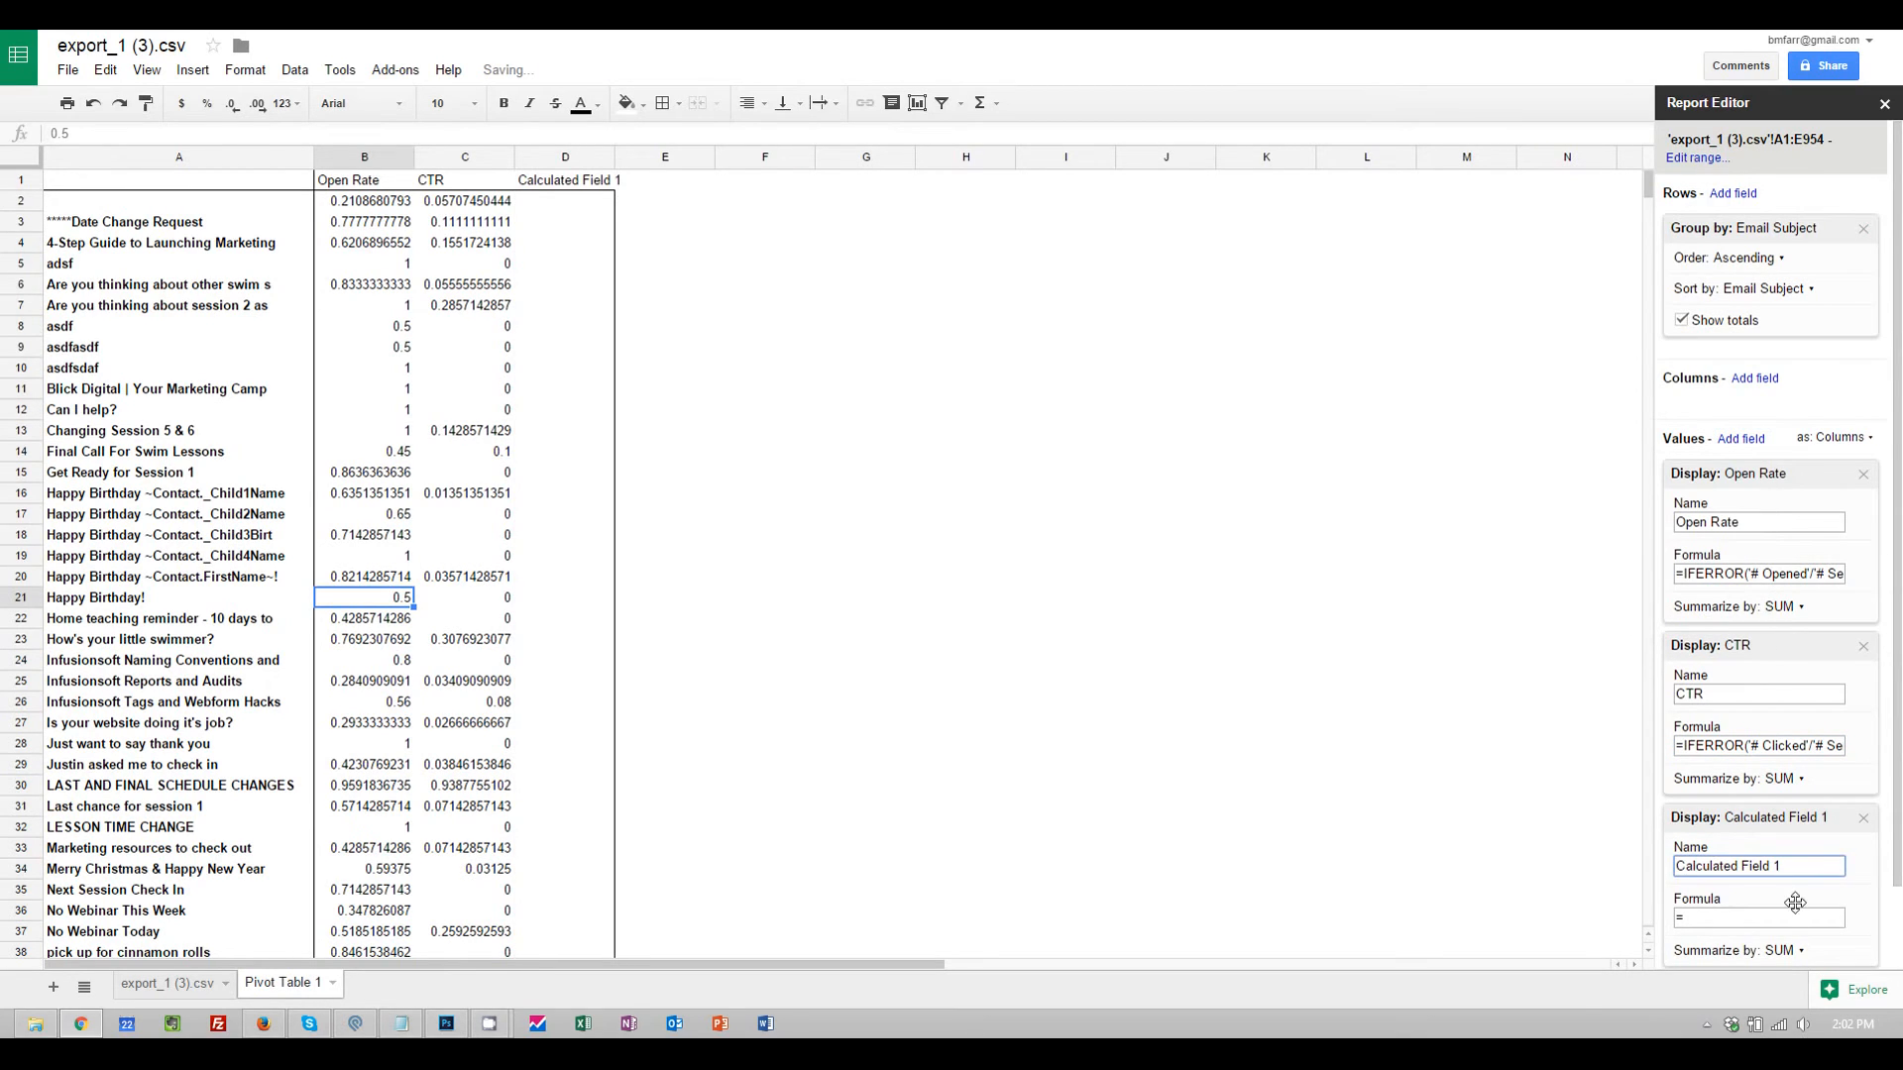
pyautogui.tripleClick(1774, 865)
pyautogui.write('Opt ')
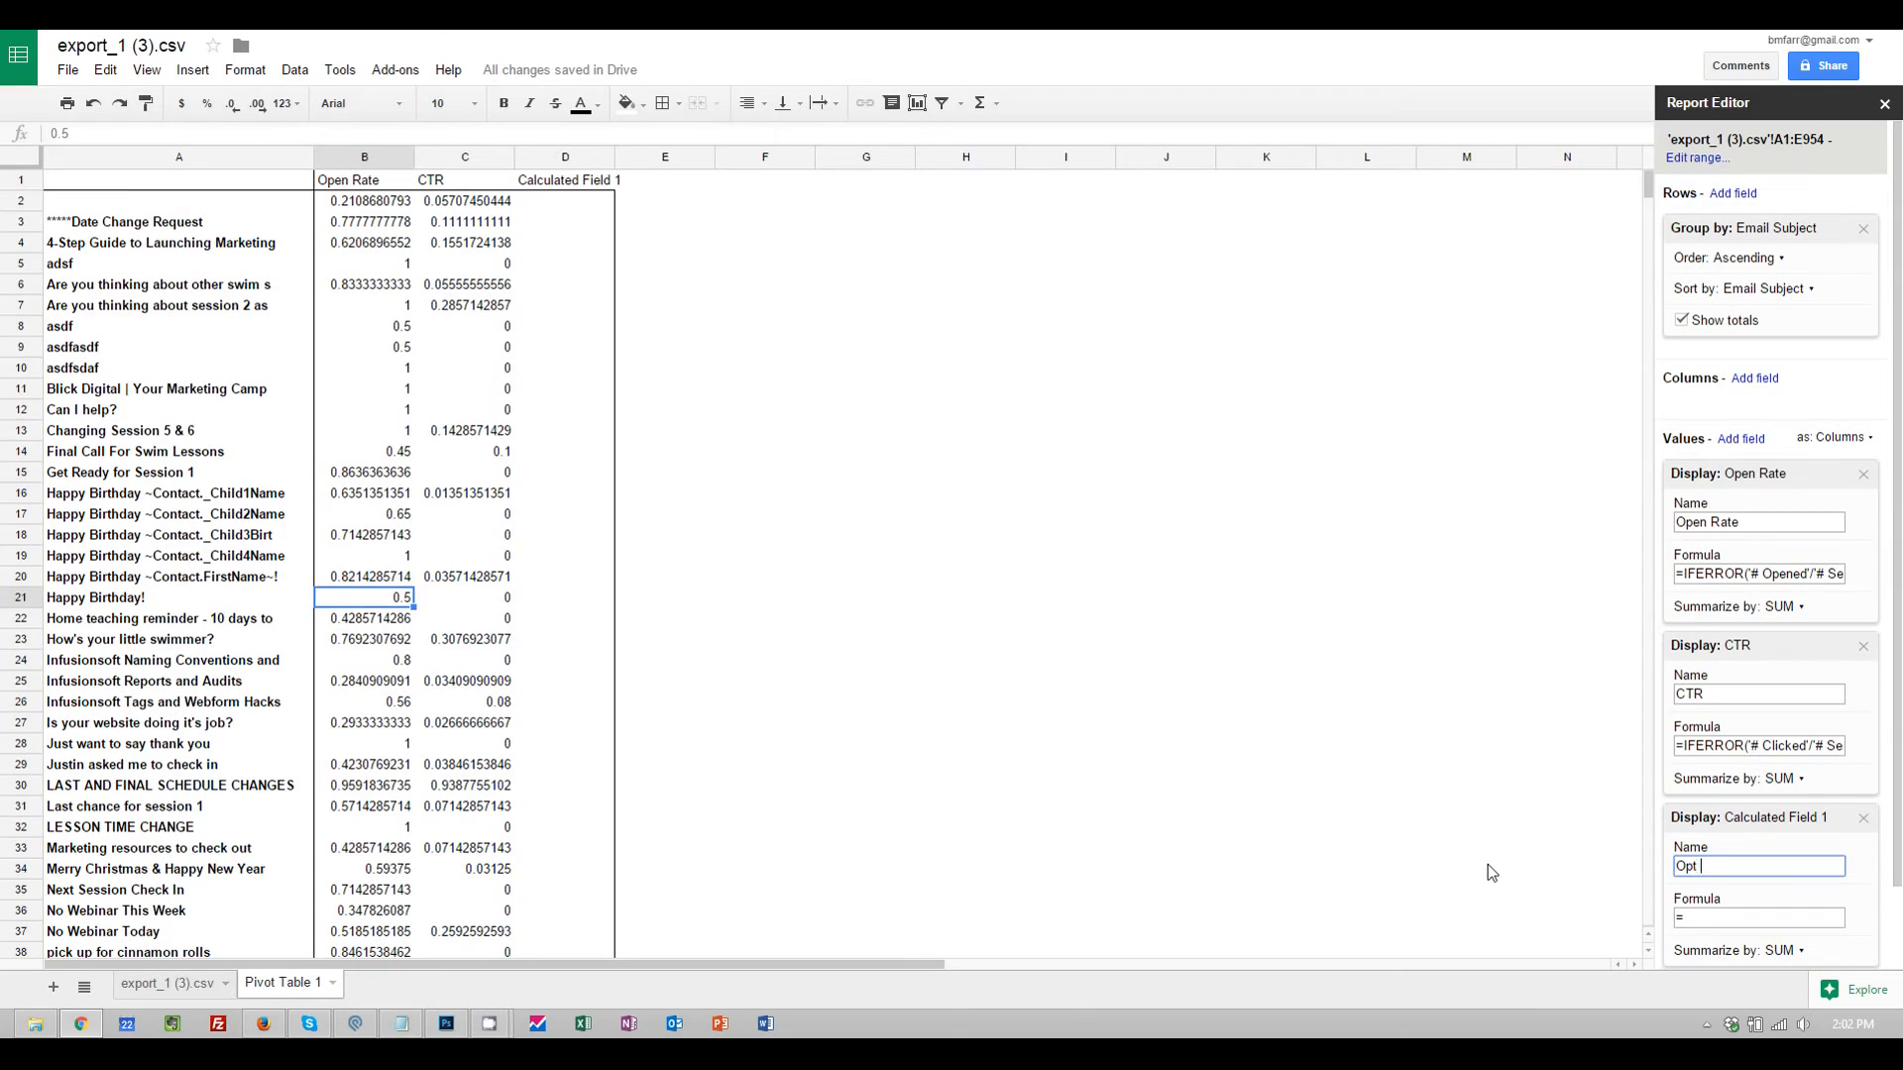
pyautogui.write('out Rate')
# Copy =IFERROR('# Opt Out'/'# Sent') from the Notepad file and set it as the Opt out Rate field's formula
pyautogui.click(402, 1024)
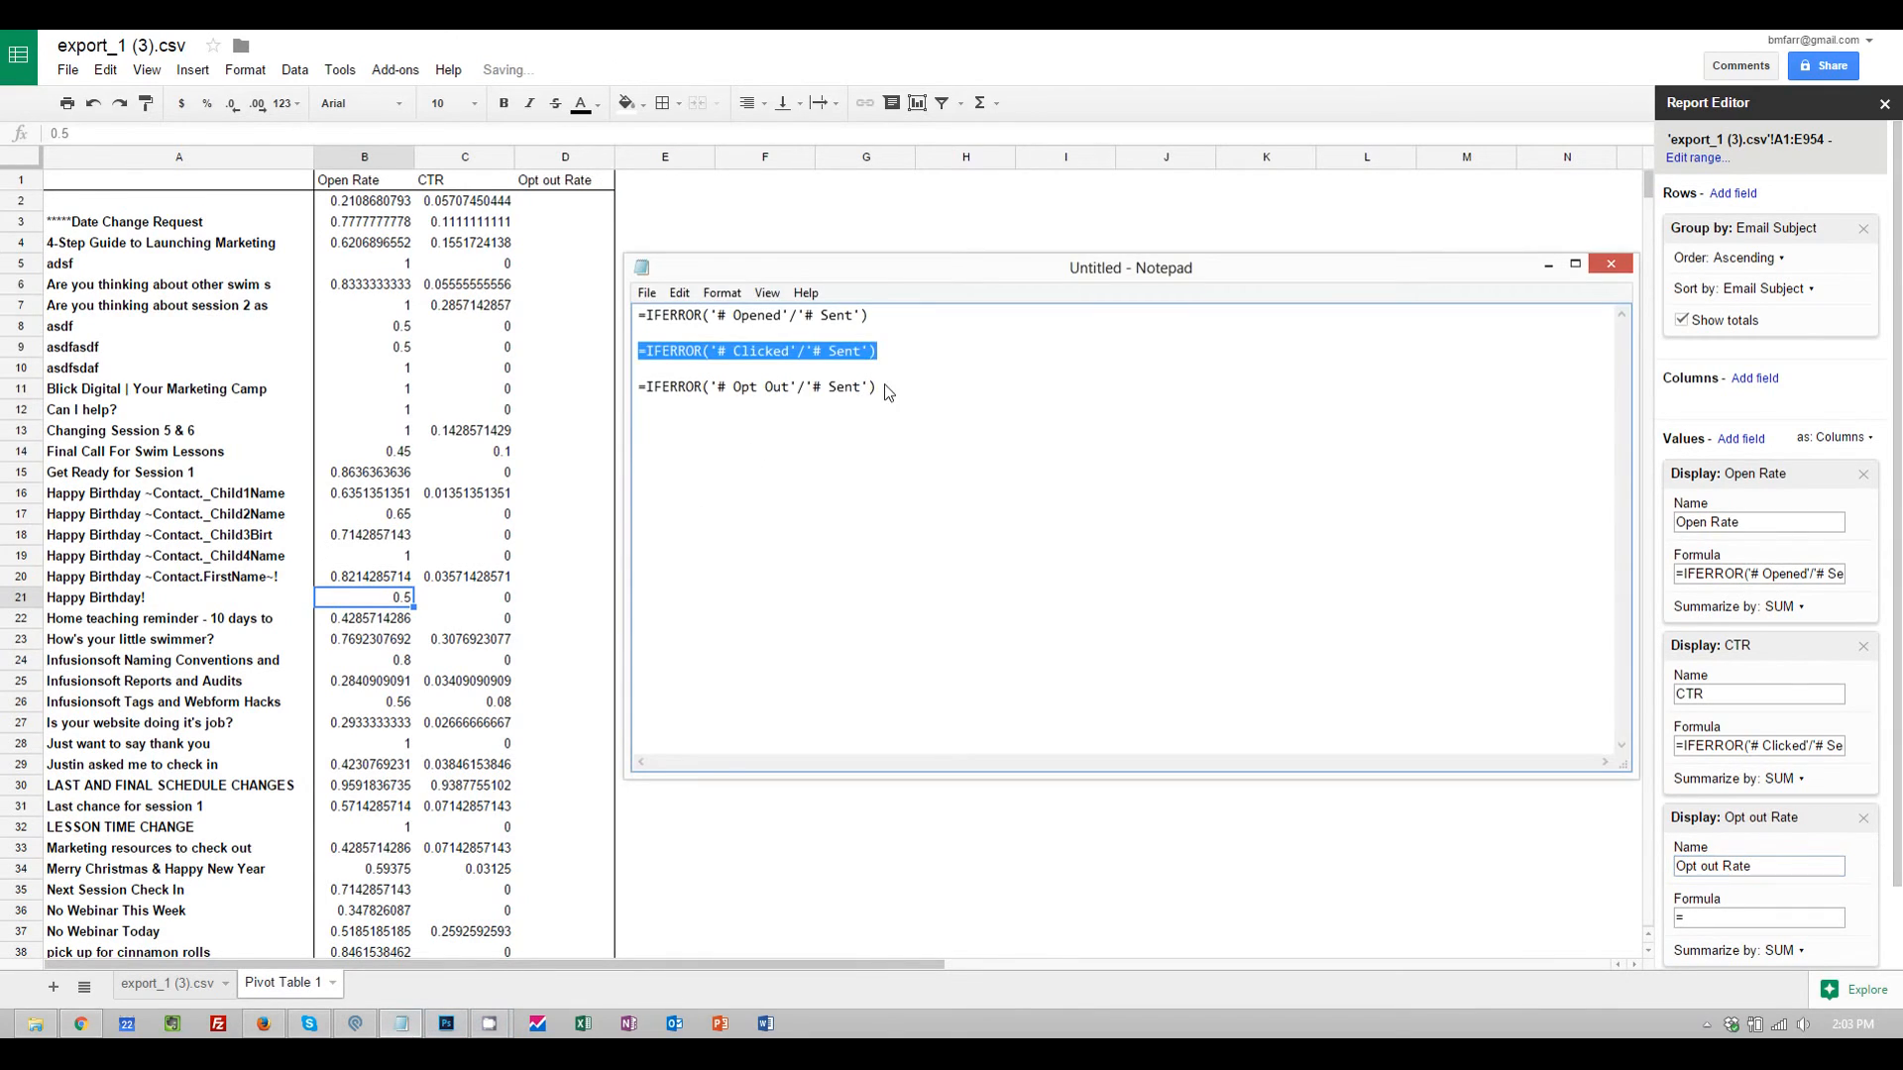
pyautogui.moveTo(885, 387); pyautogui.dragTo(636, 386)
pyautogui.hotkey('ctrl', 'c')
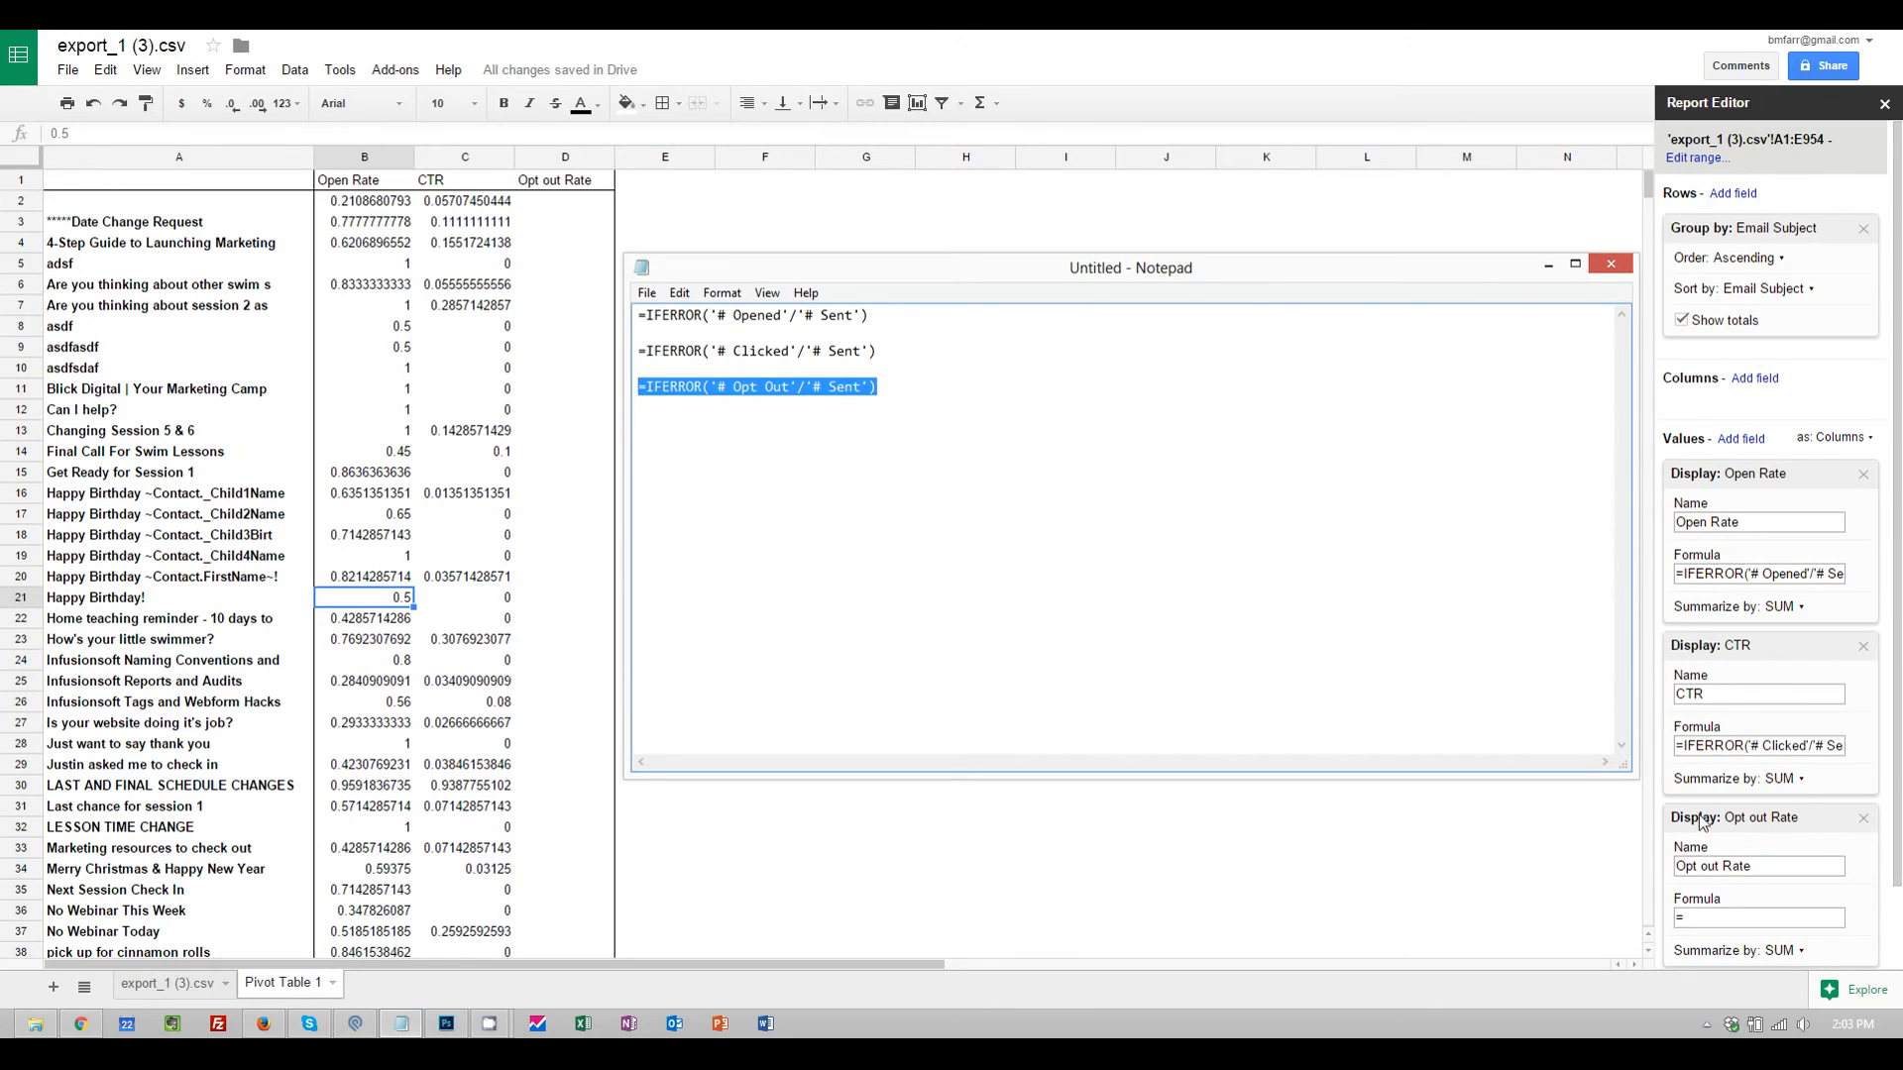
pyautogui.click(1724, 918)
pyautogui.hotkey('ctrl', 'v')
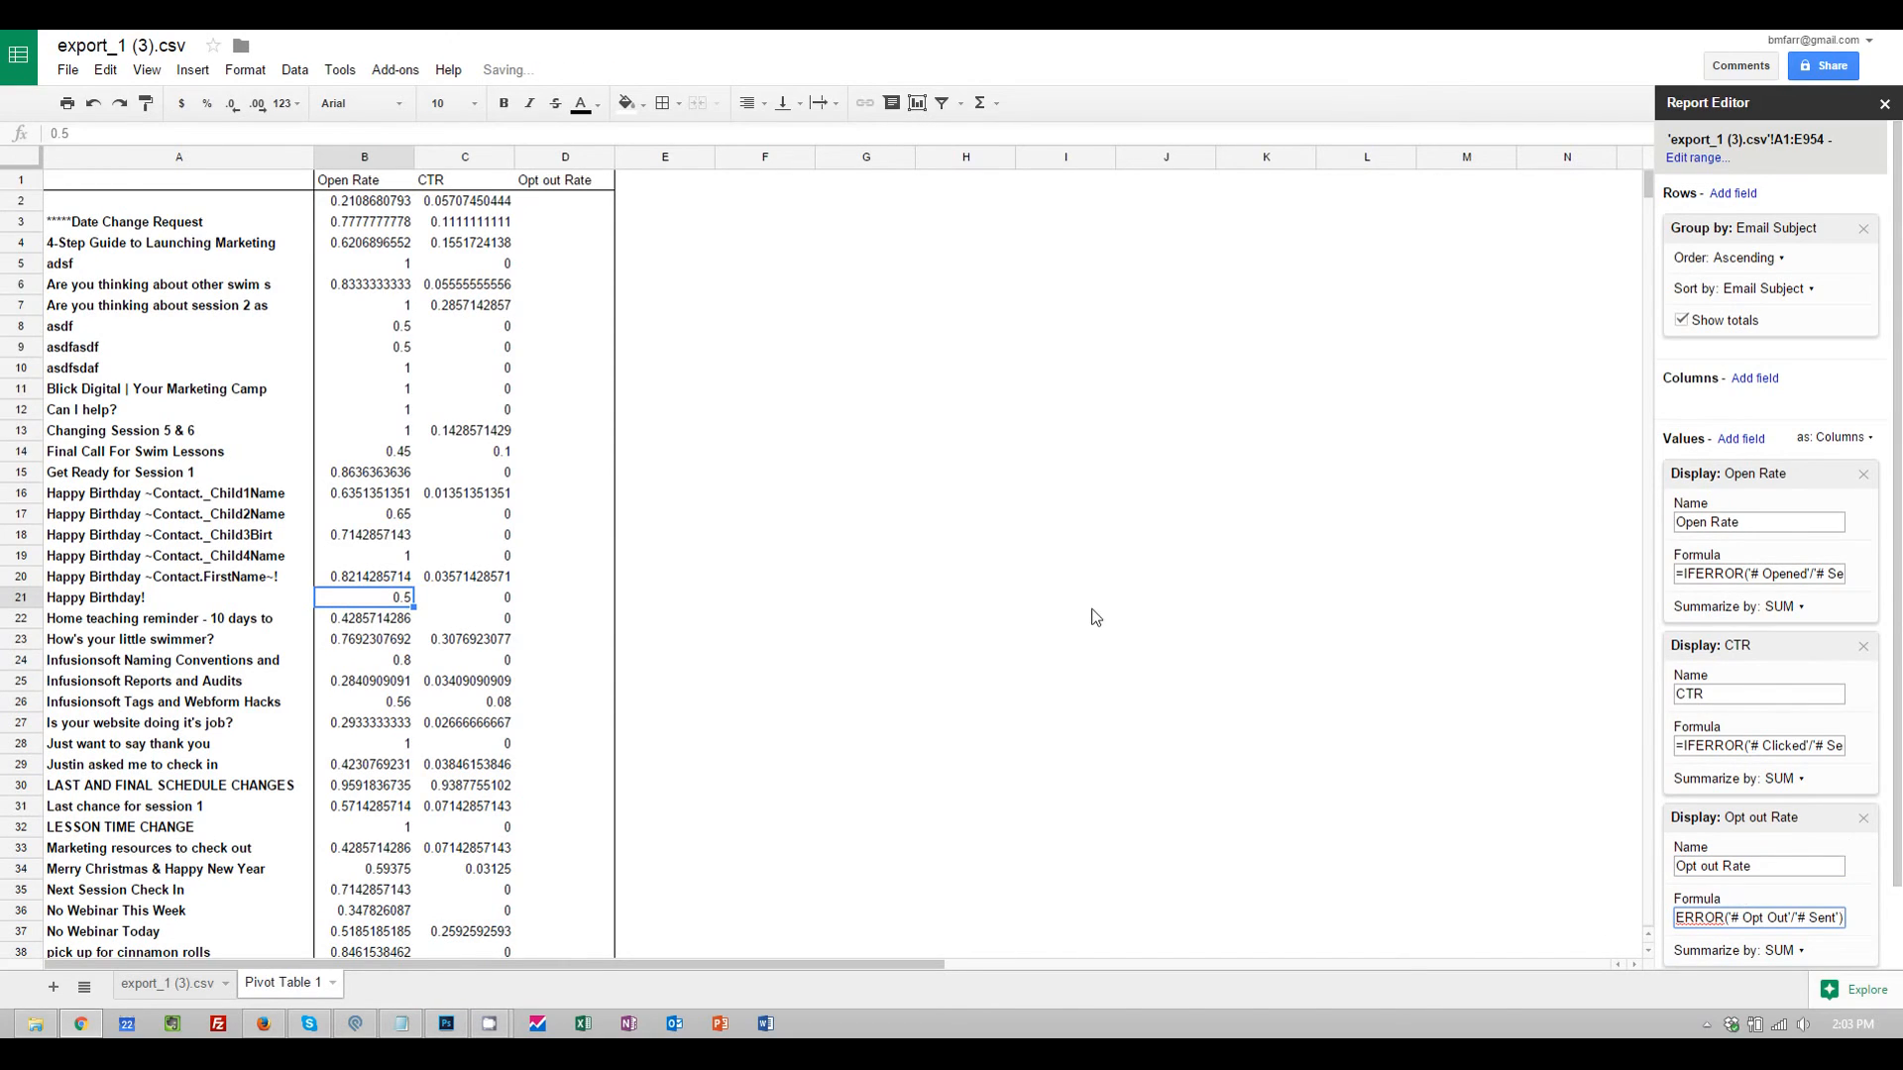
pyautogui.scroll(-1, 1769, 860)
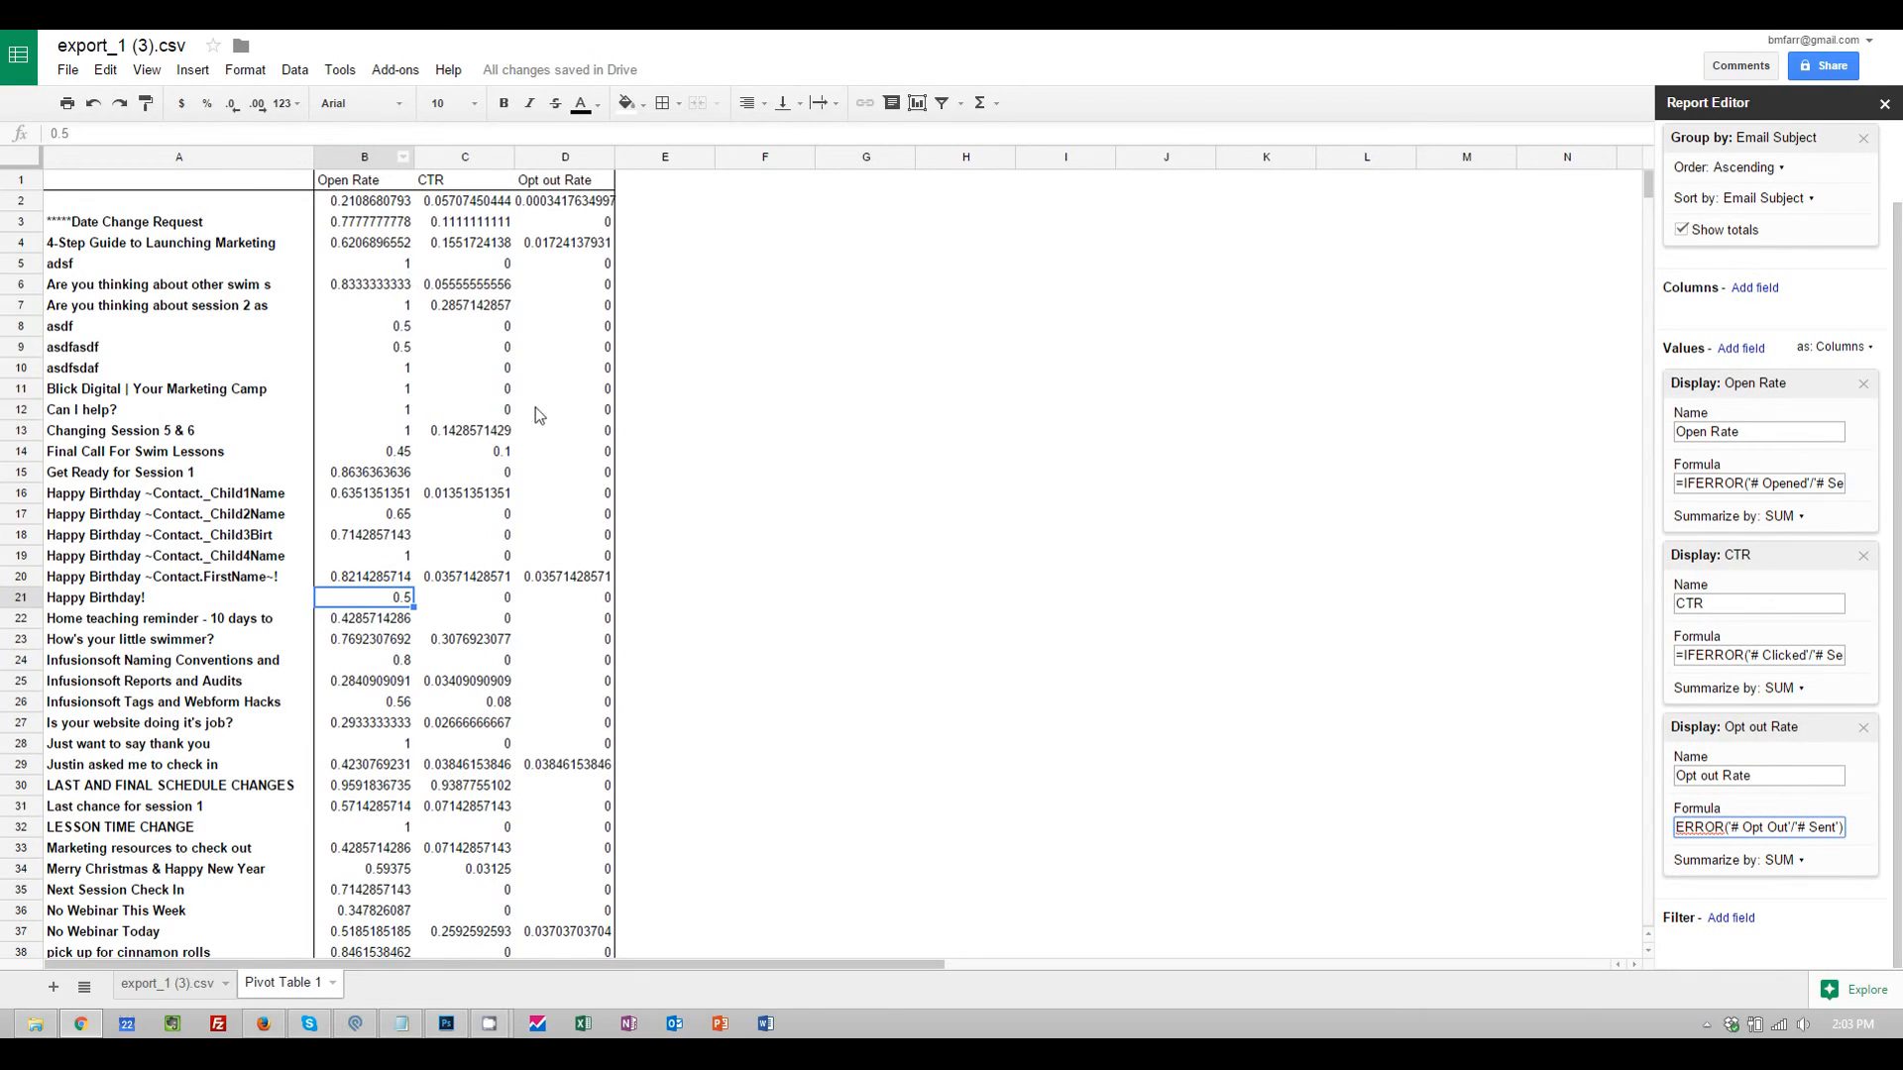
# Format all pivot rate values from B2 through D84 as percentages without decimal places
pyautogui.click(371, 208)
pyautogui.hotkey('ctrl', 'shift', 'Right')
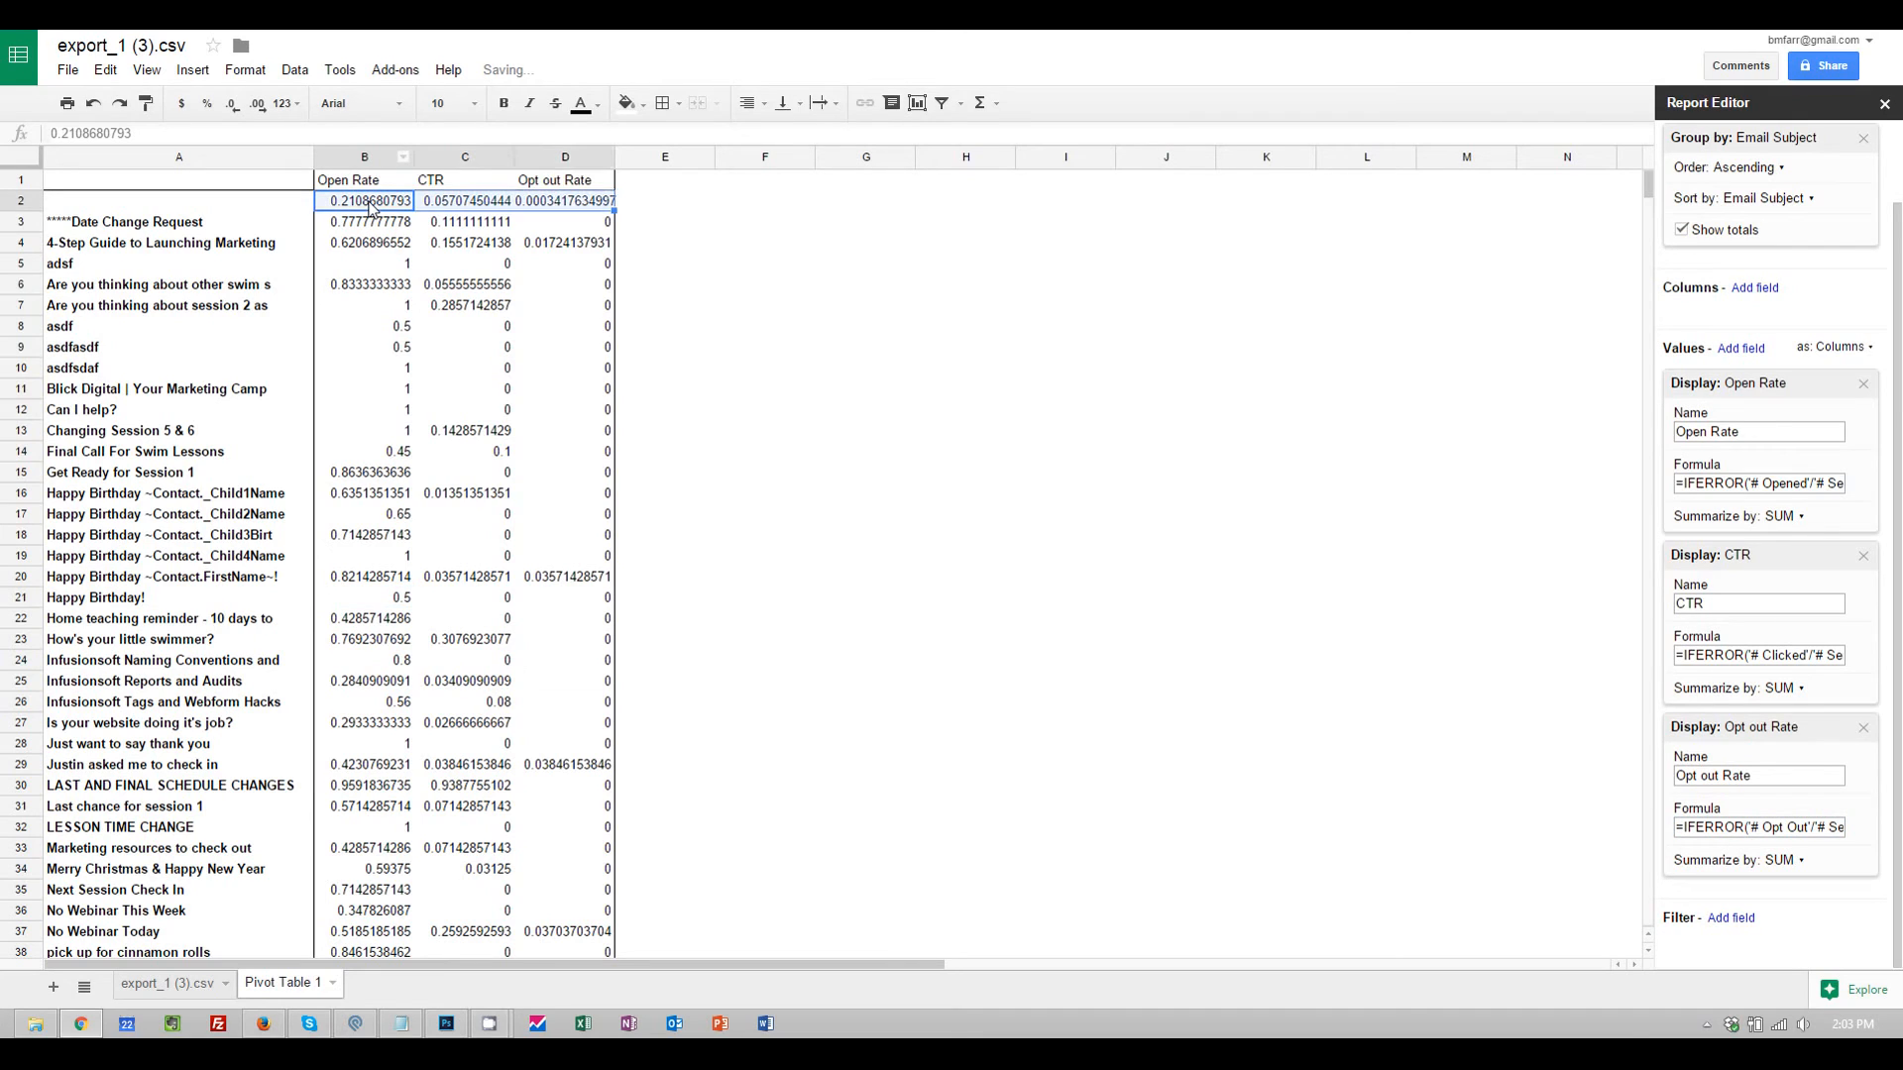
pyautogui.hotkey('ctrl', 'shift', 'Down')
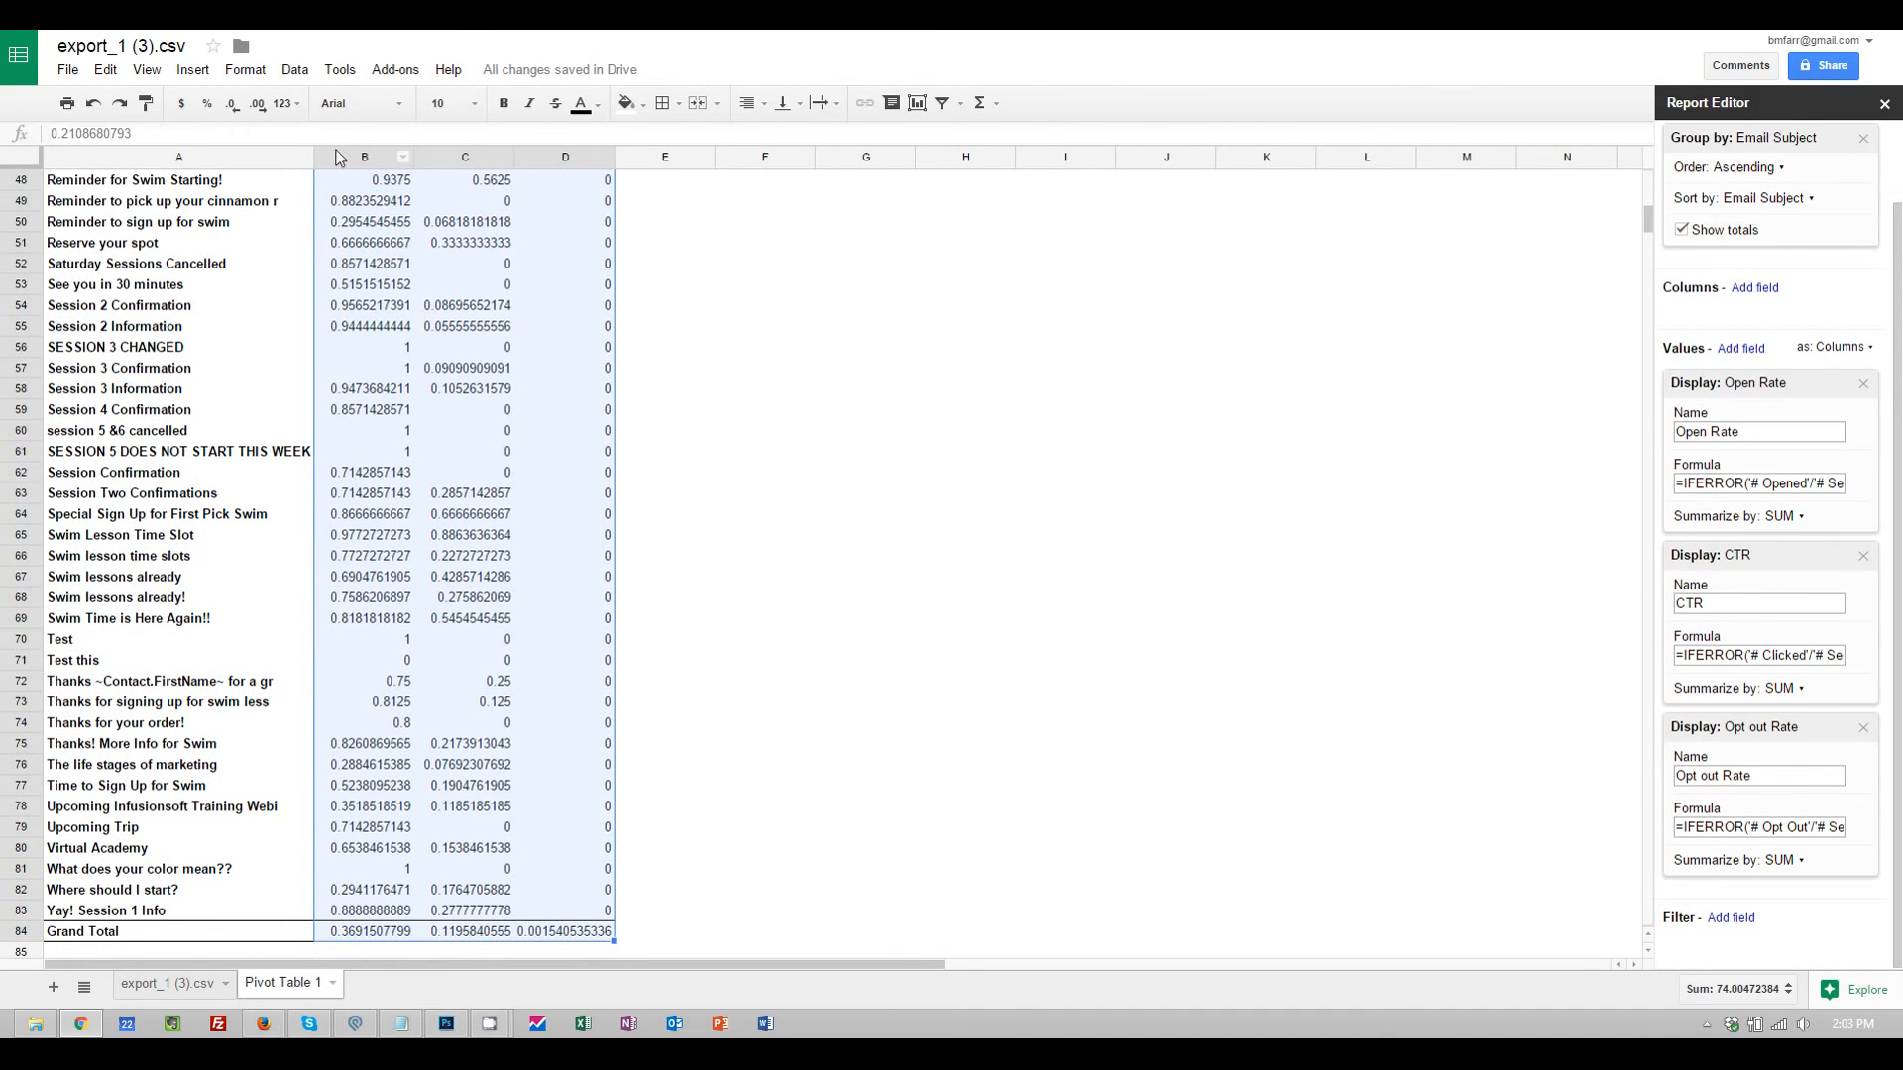
pyautogui.click(208, 104)
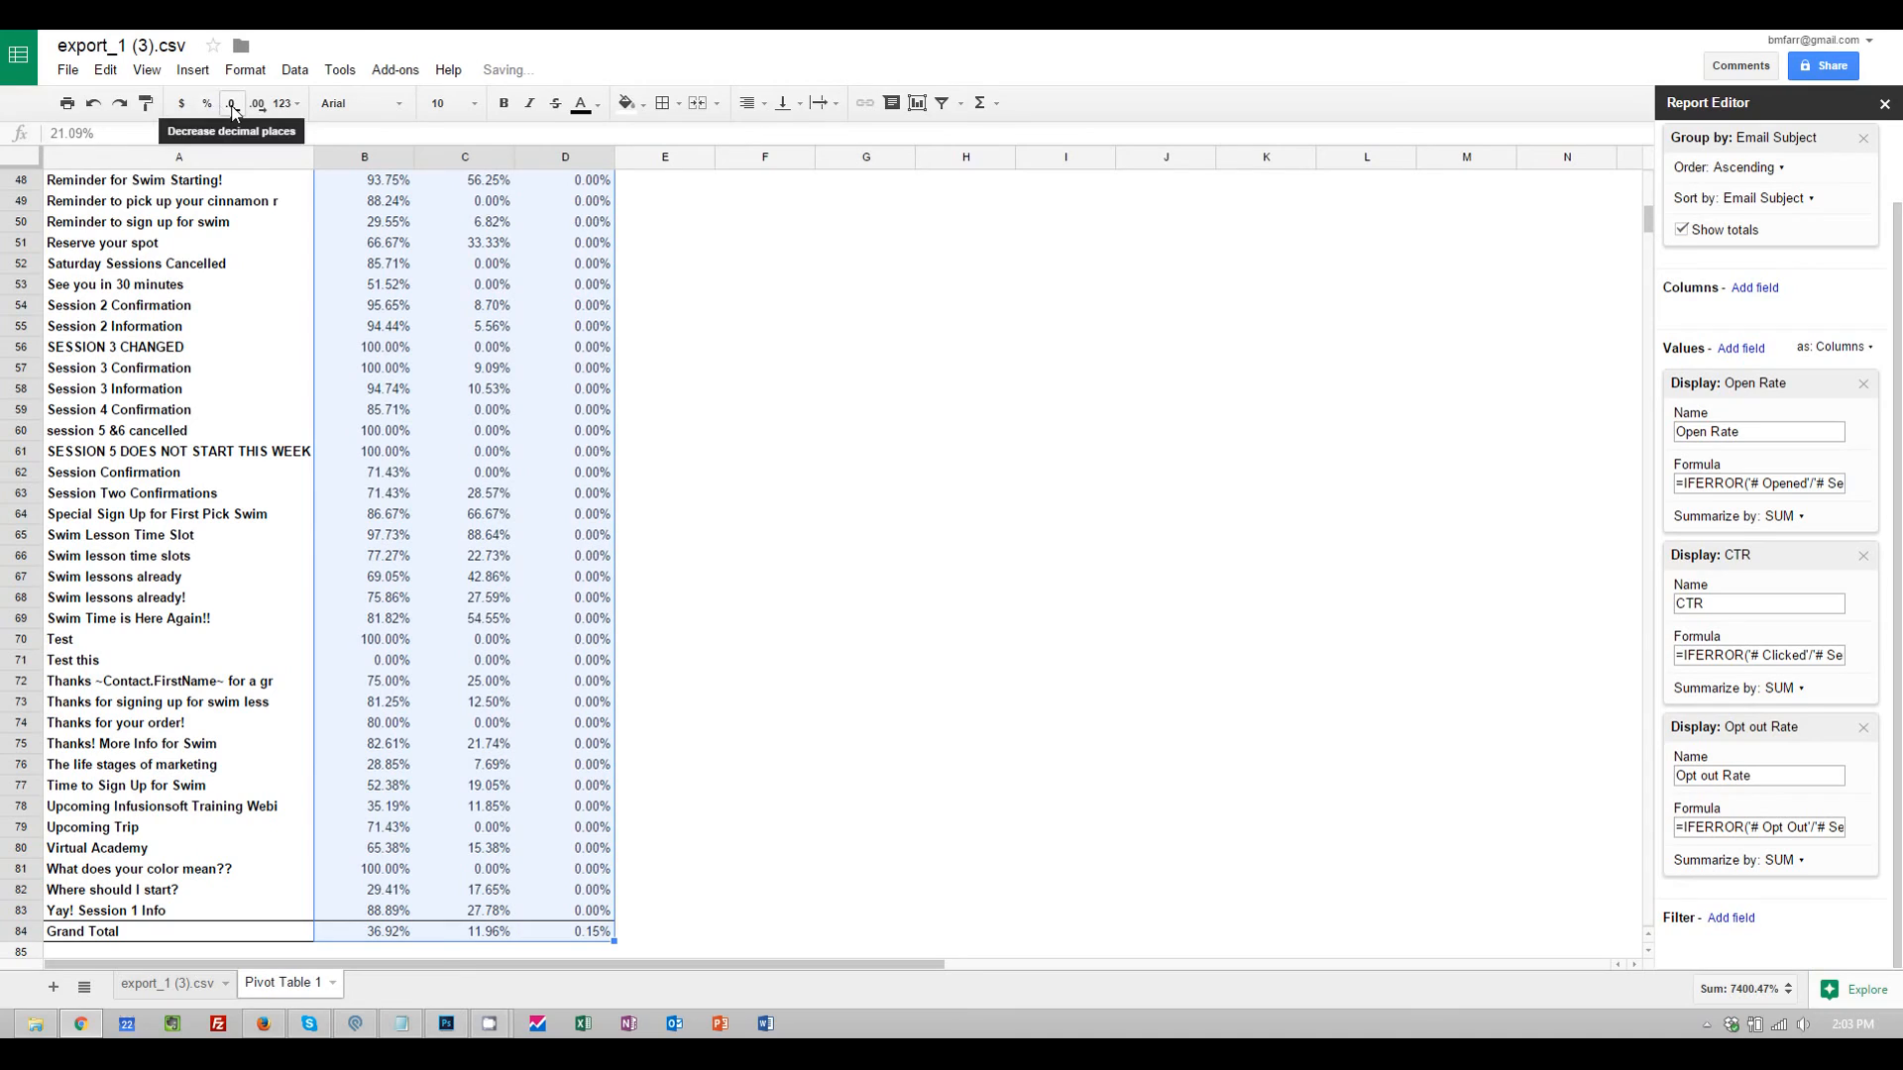
pyautogui.click(232, 104)
pyautogui.click(231, 104)
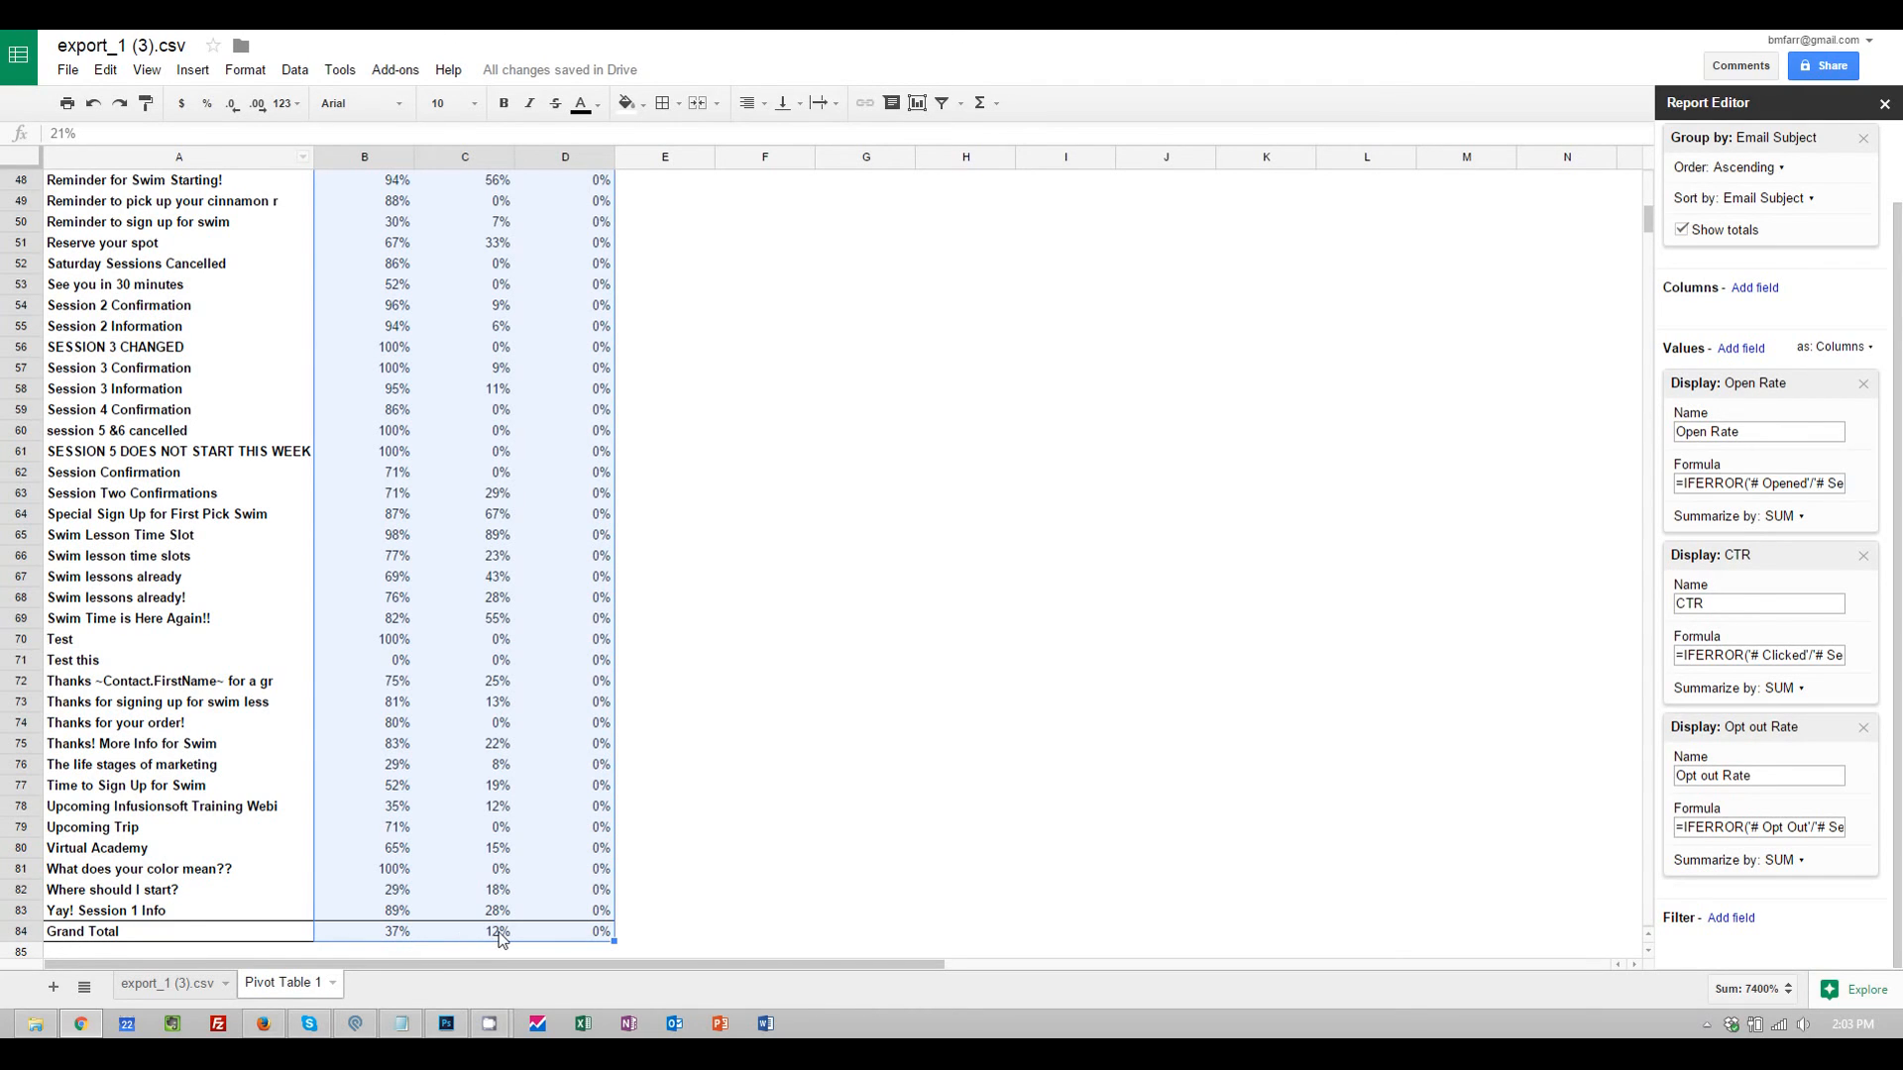
# Examine the open, click-through and opt-out rates of the individual email subjects throughout the pivot table
pyautogui.scroll(15, 513, 693)
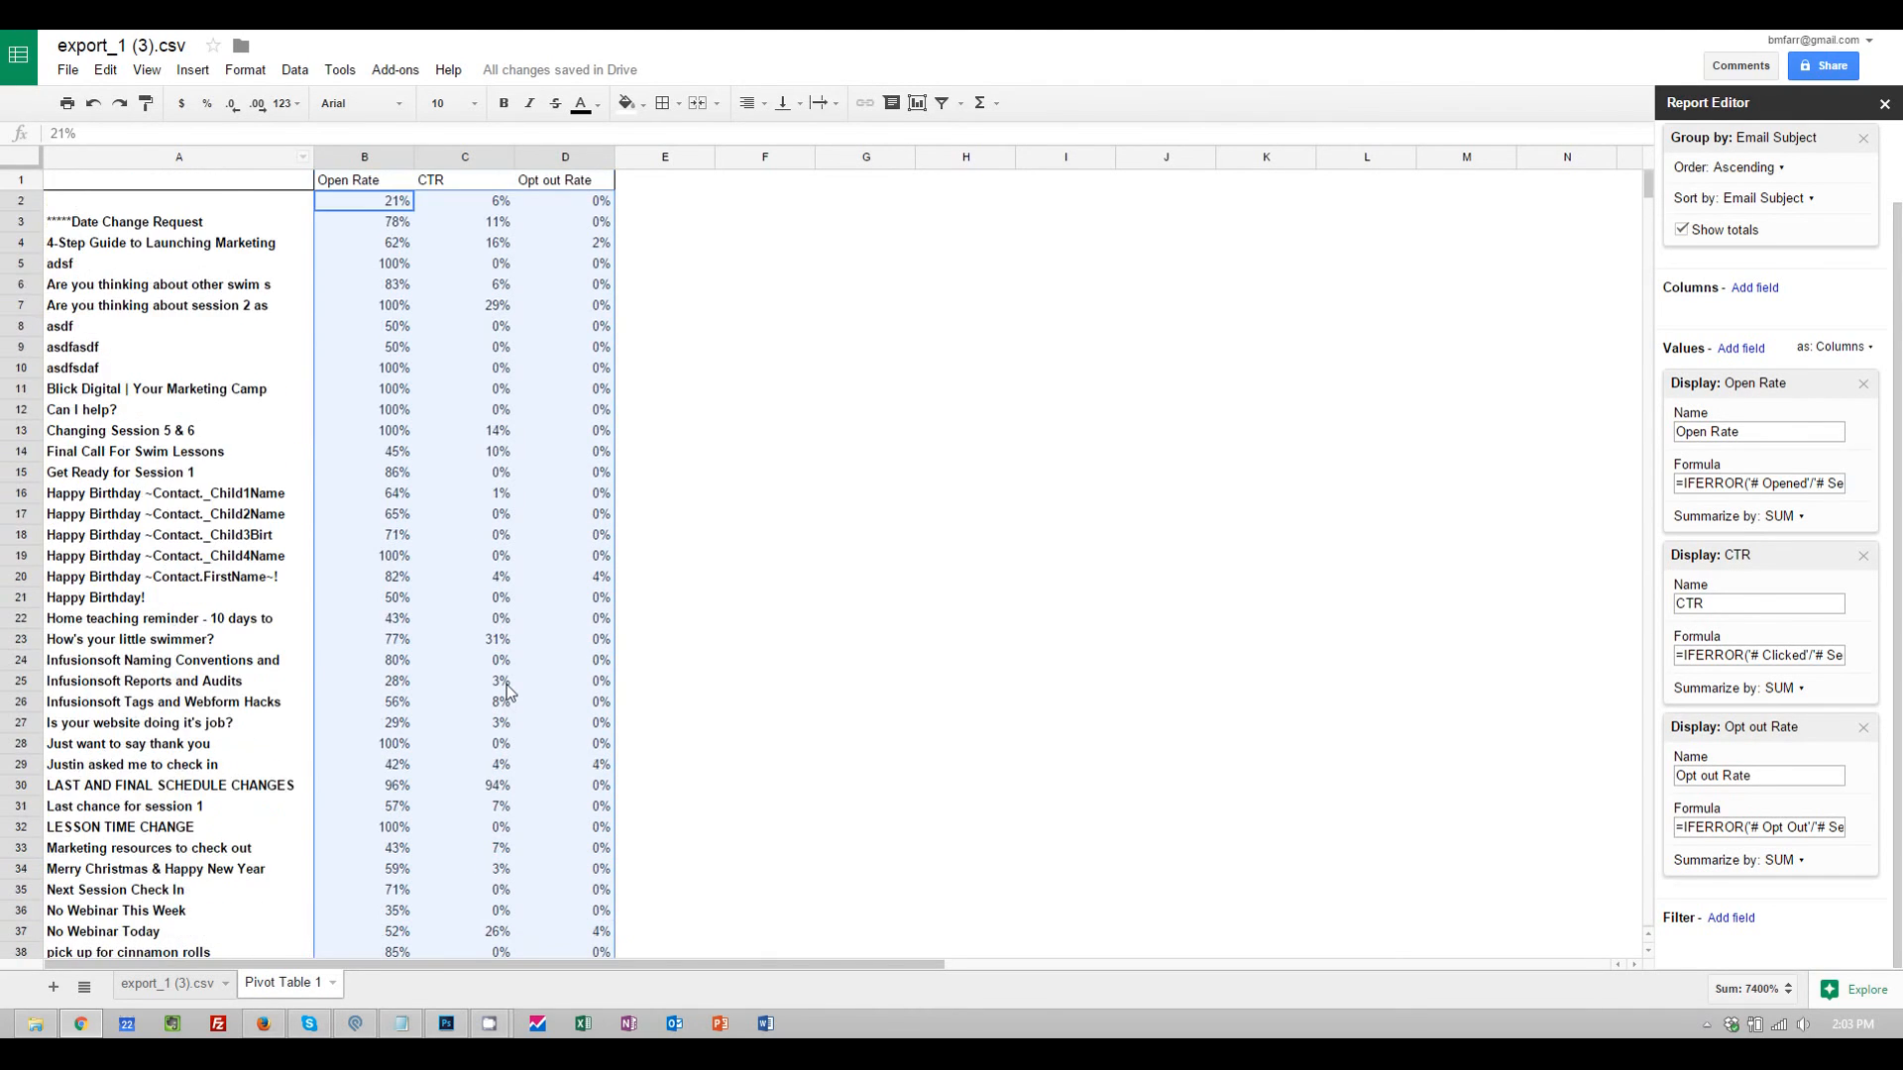
pyautogui.scroll(-2, 428, 656)
pyautogui.click(337, 433)
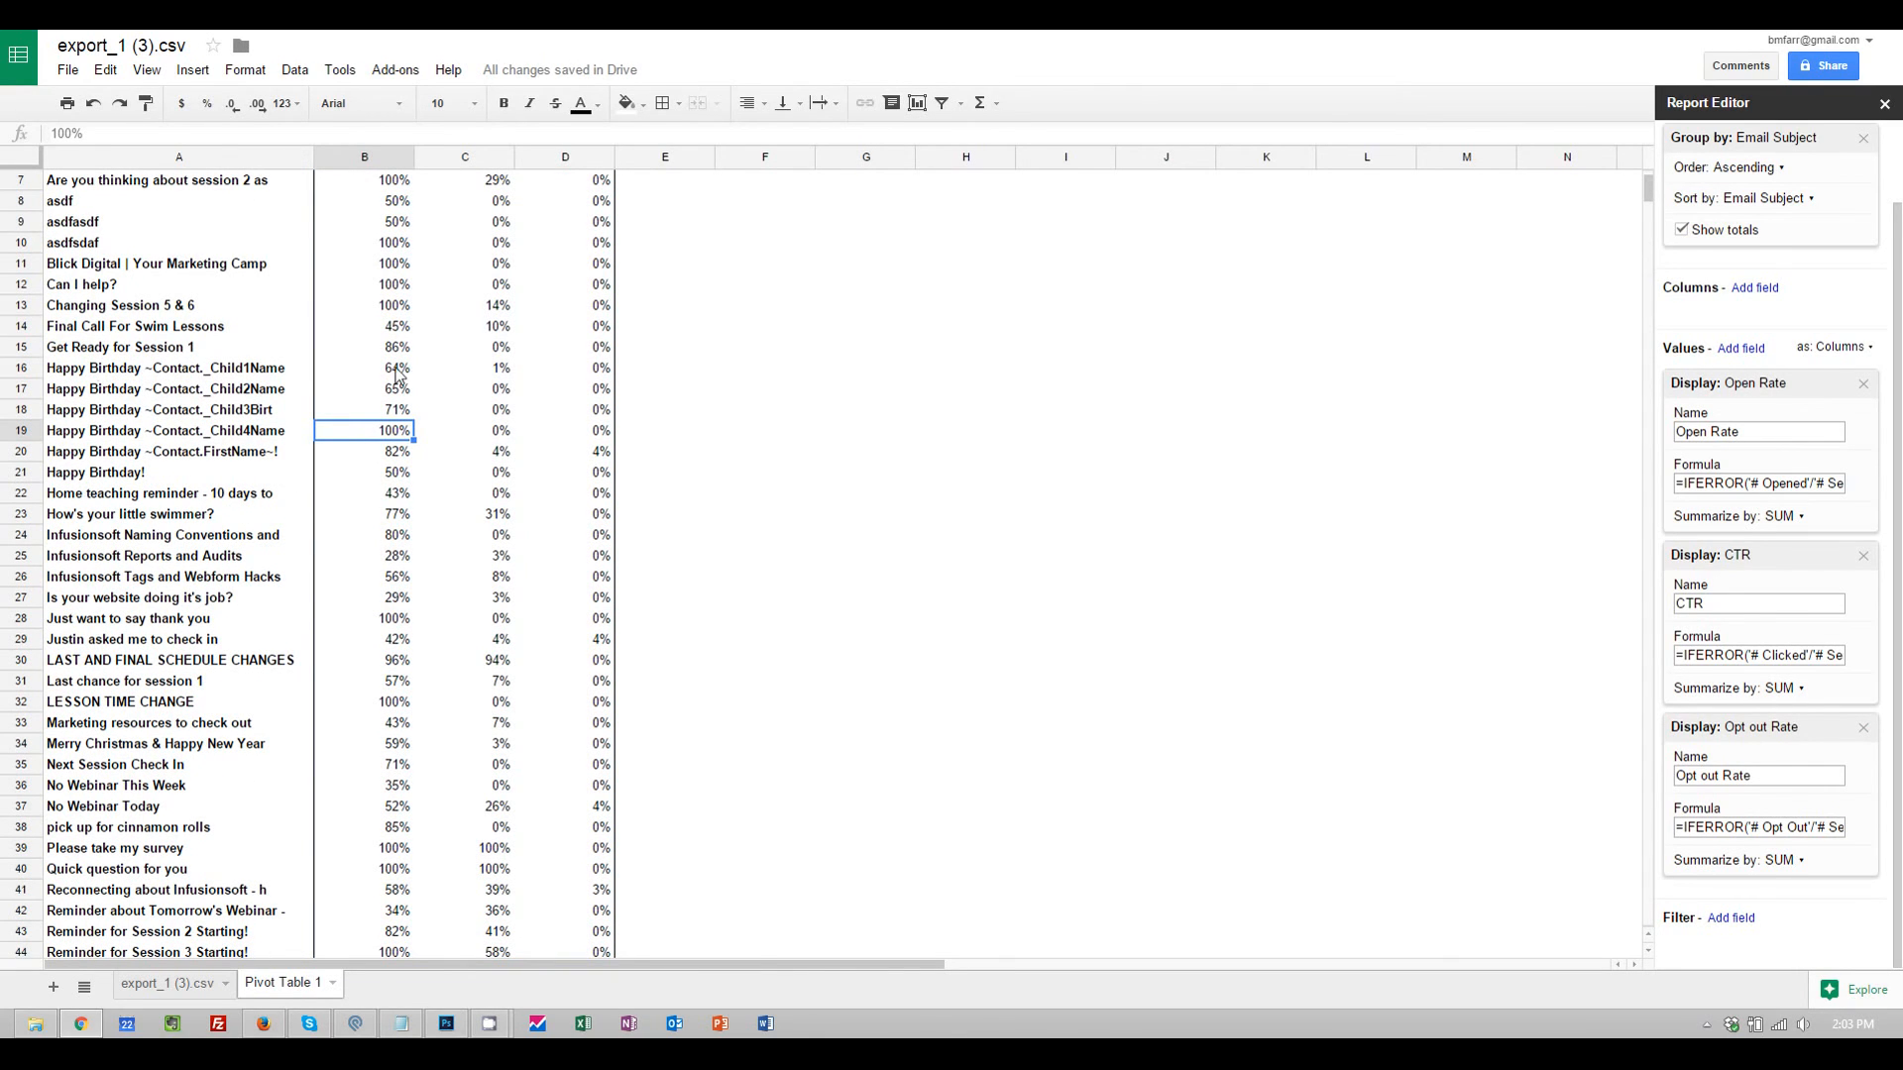
pyautogui.scroll(-2, 446, 496)
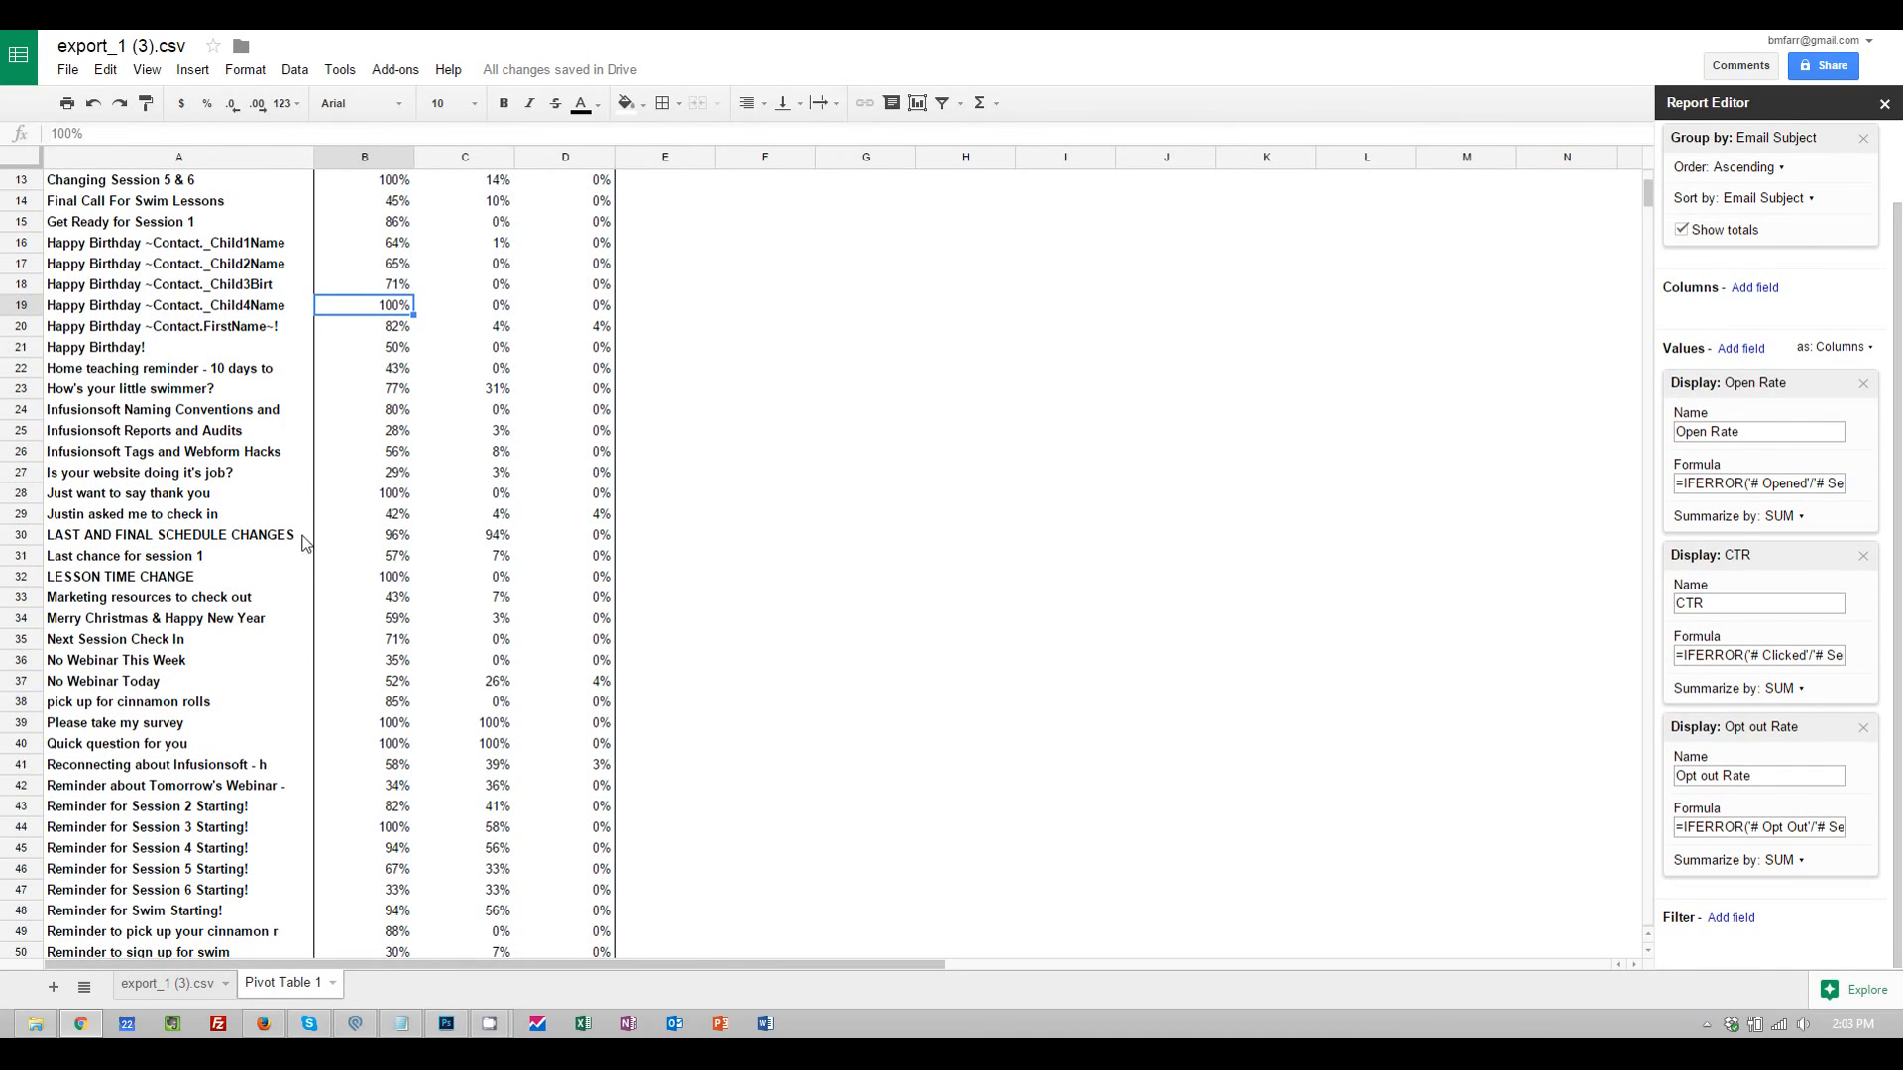
pyautogui.click(394, 539)
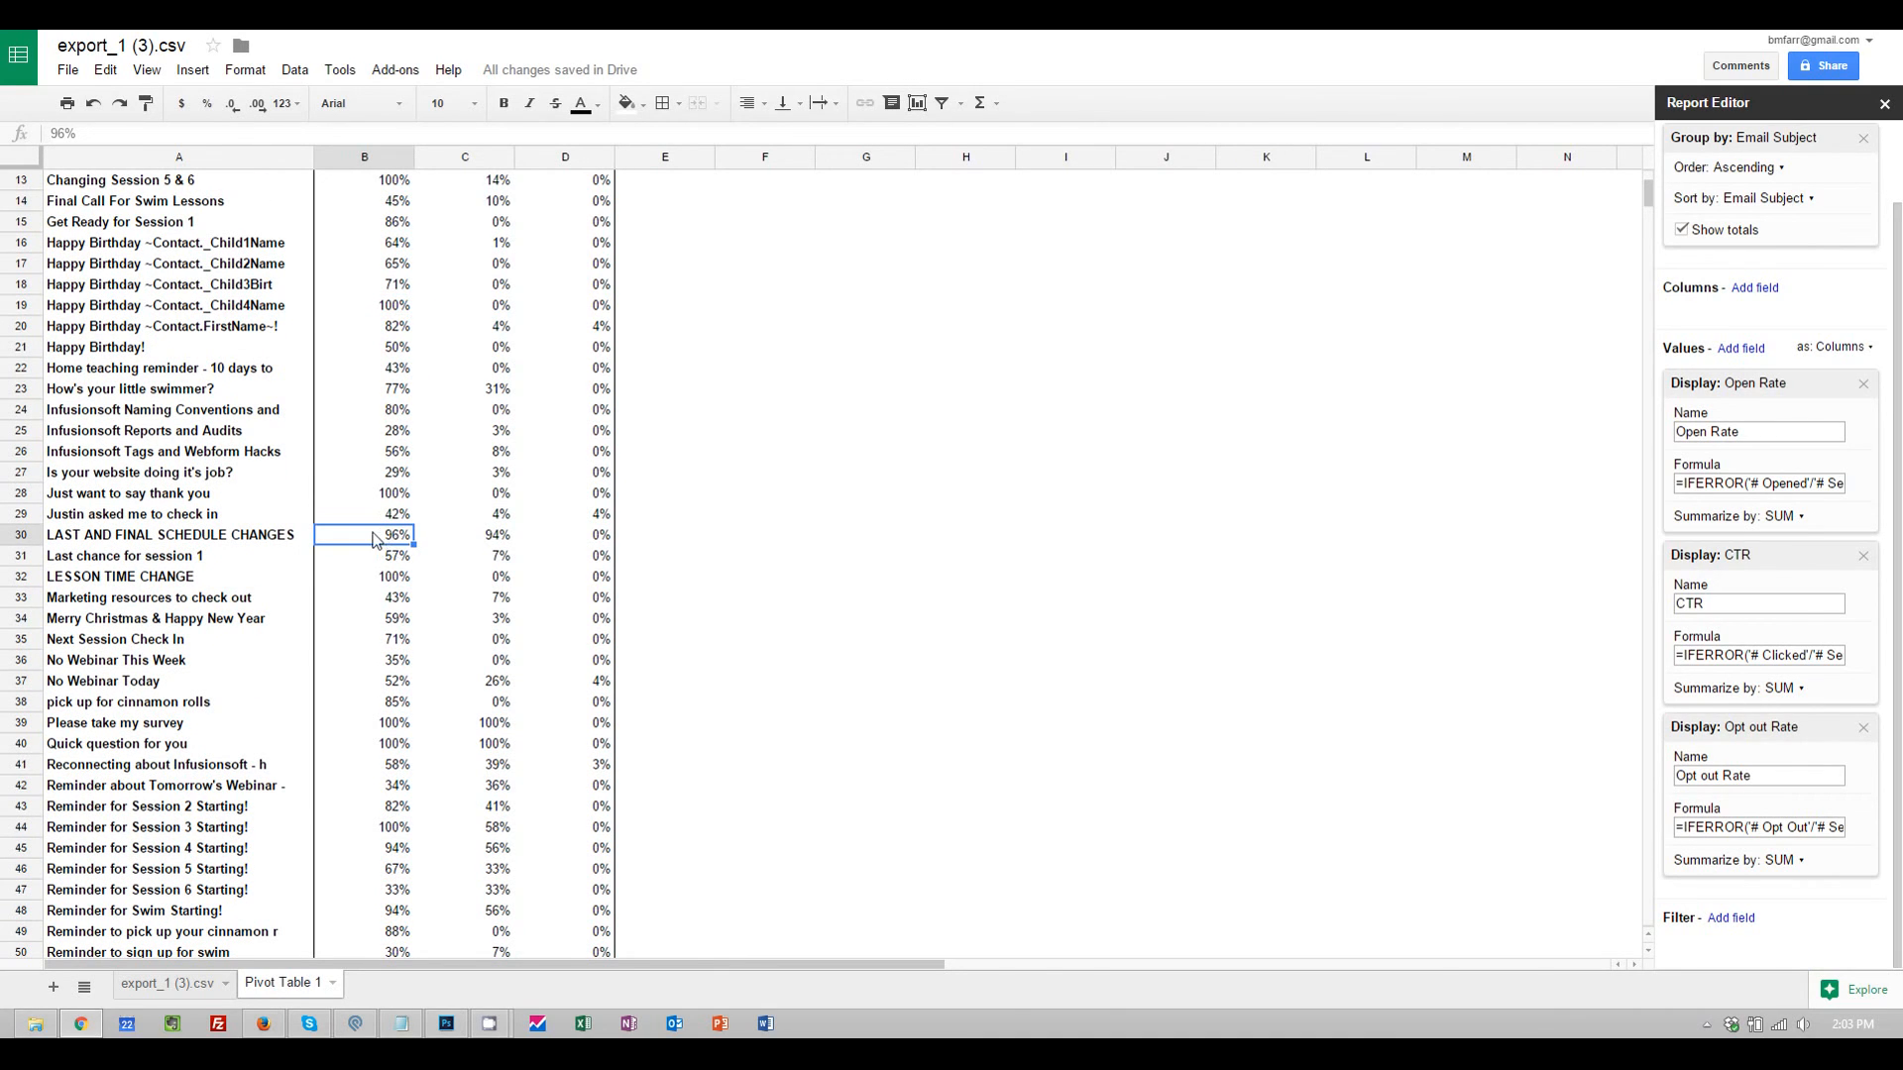
pyautogui.scroll(-1, 394, 547)
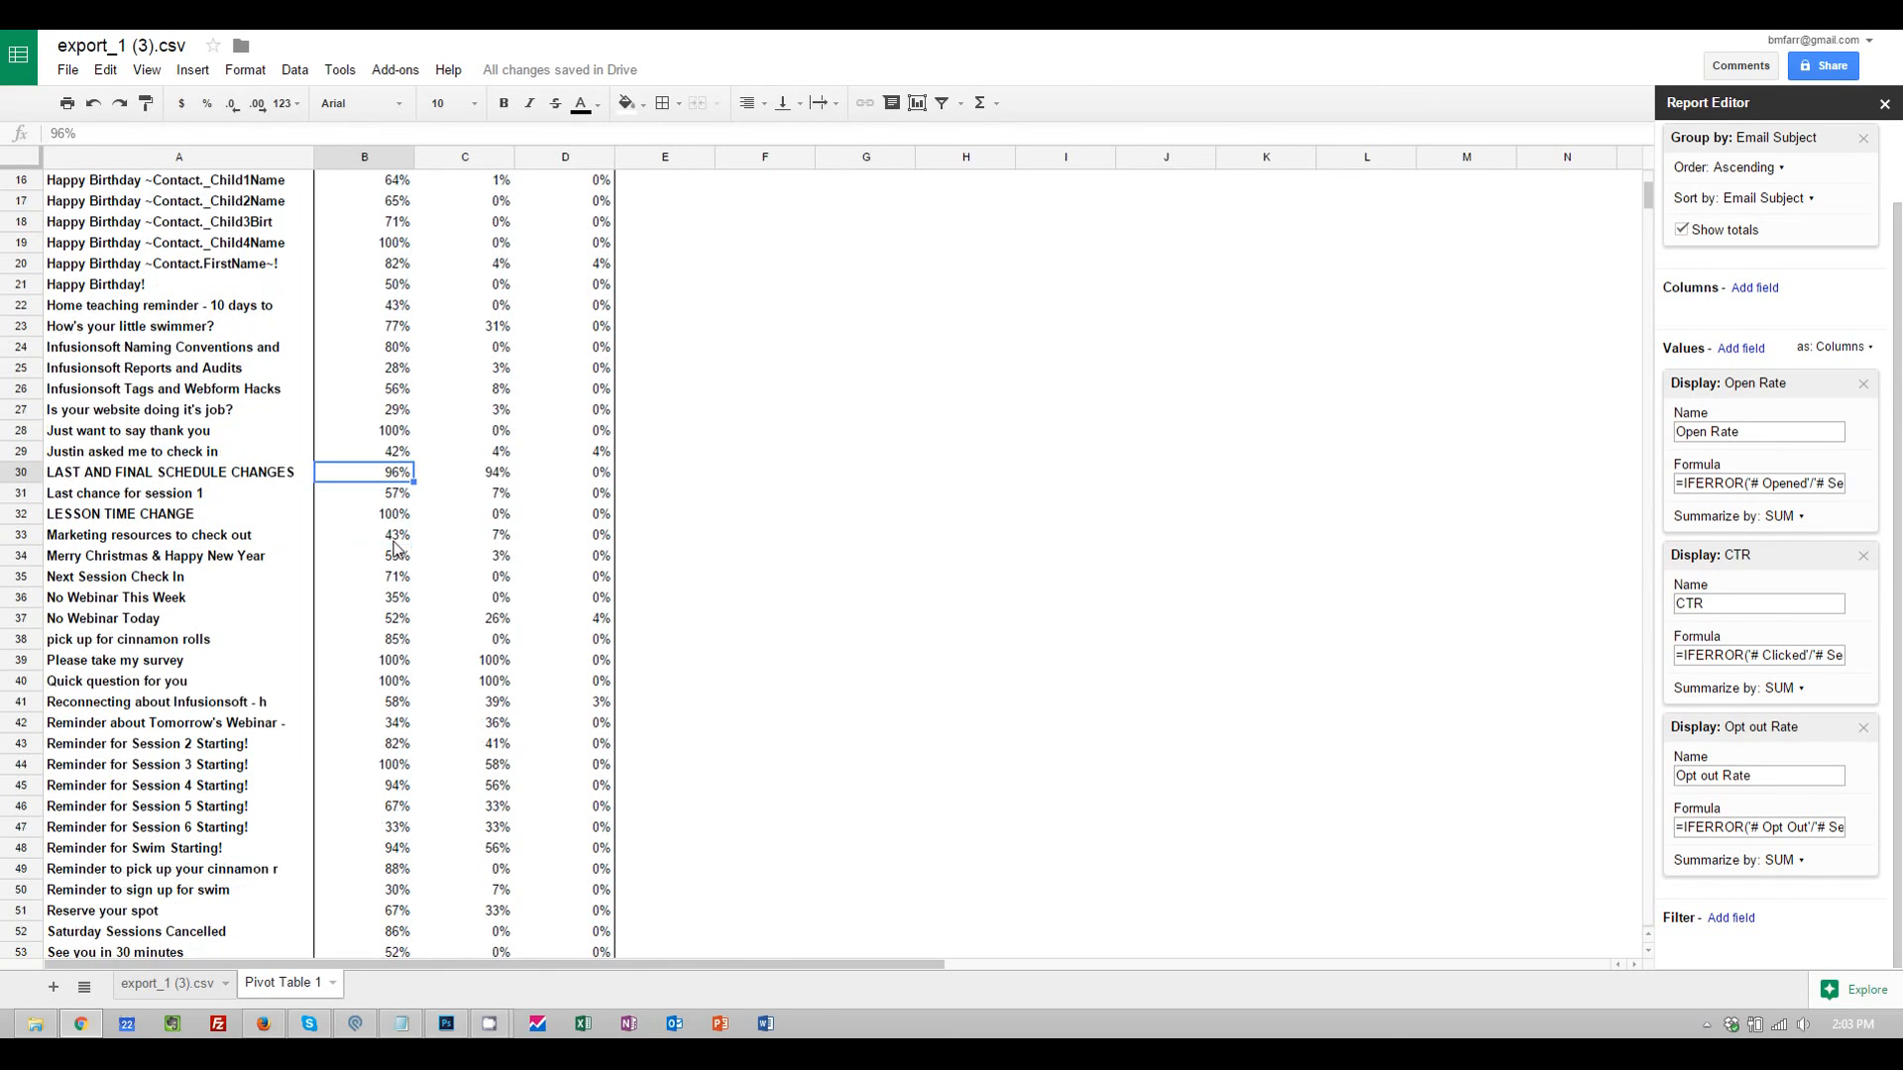
pyautogui.scroll(3, 394, 547)
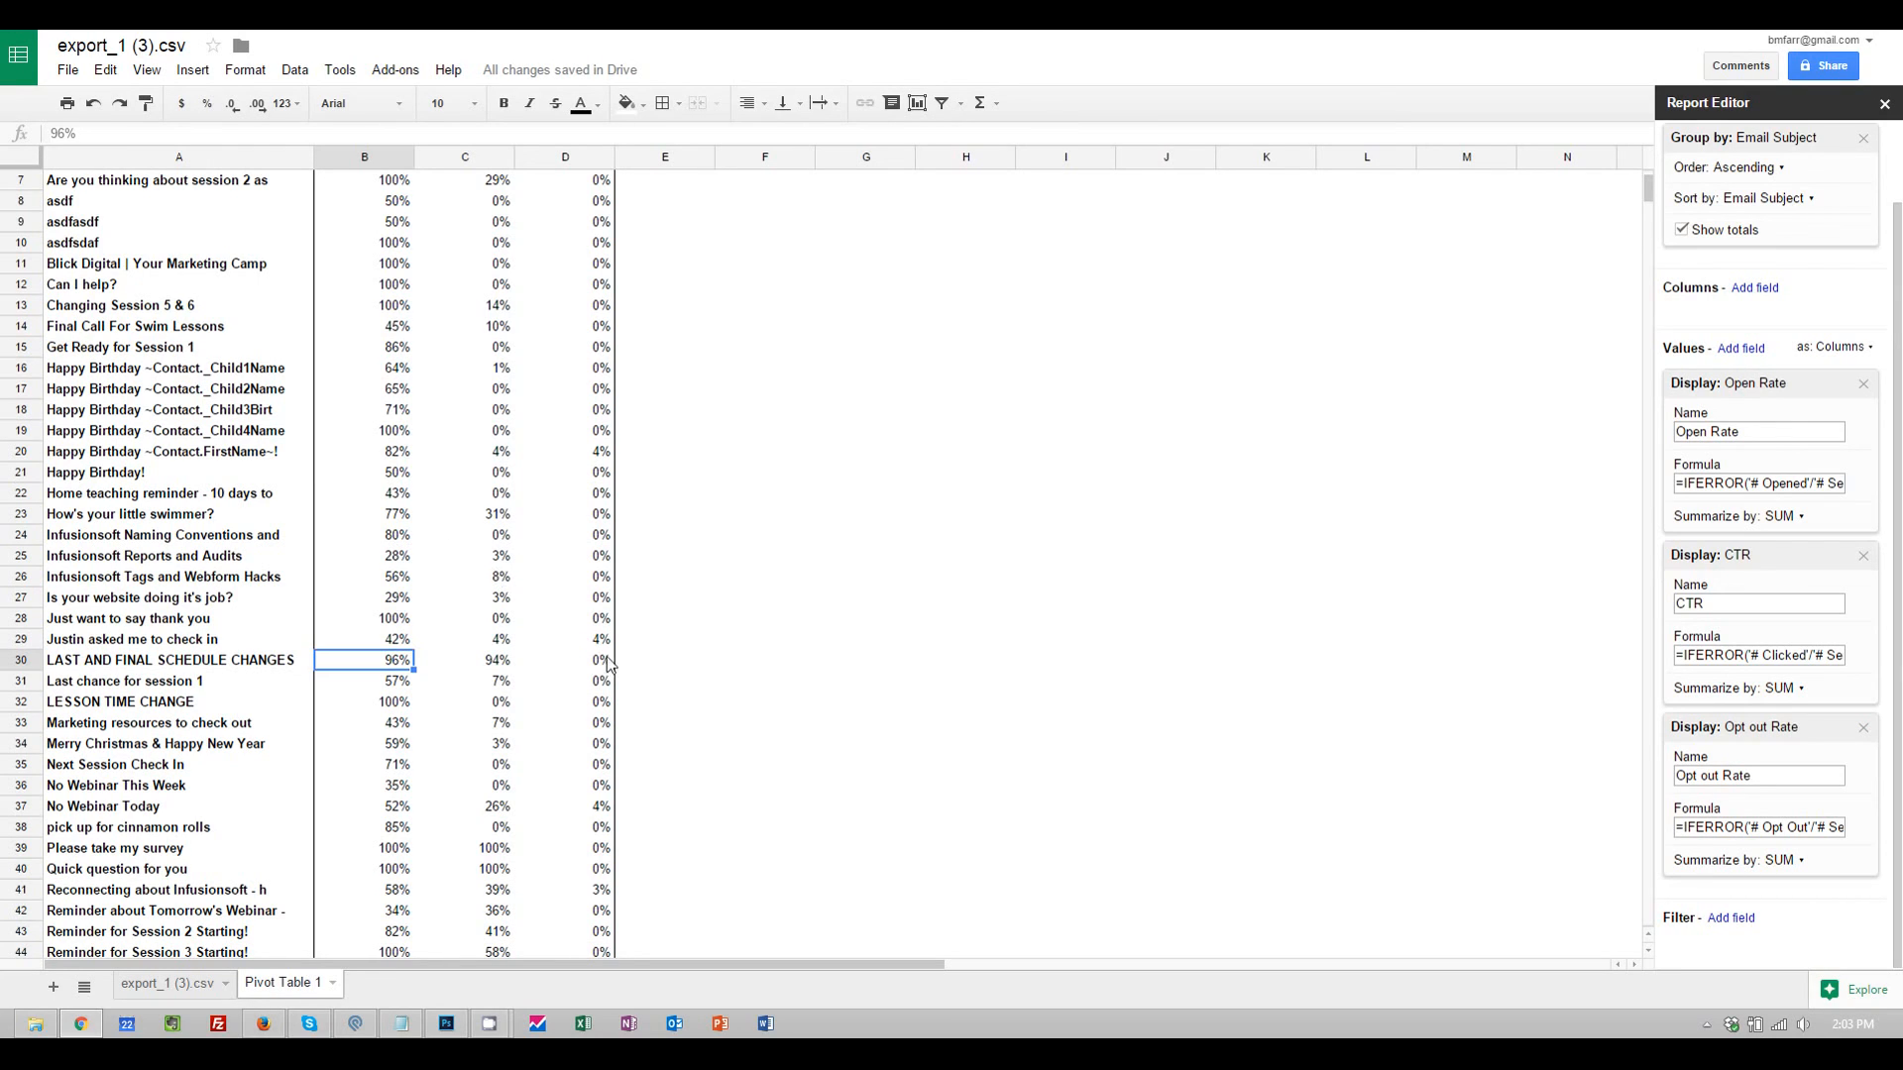
pyautogui.scroll(-6, 523, 590)
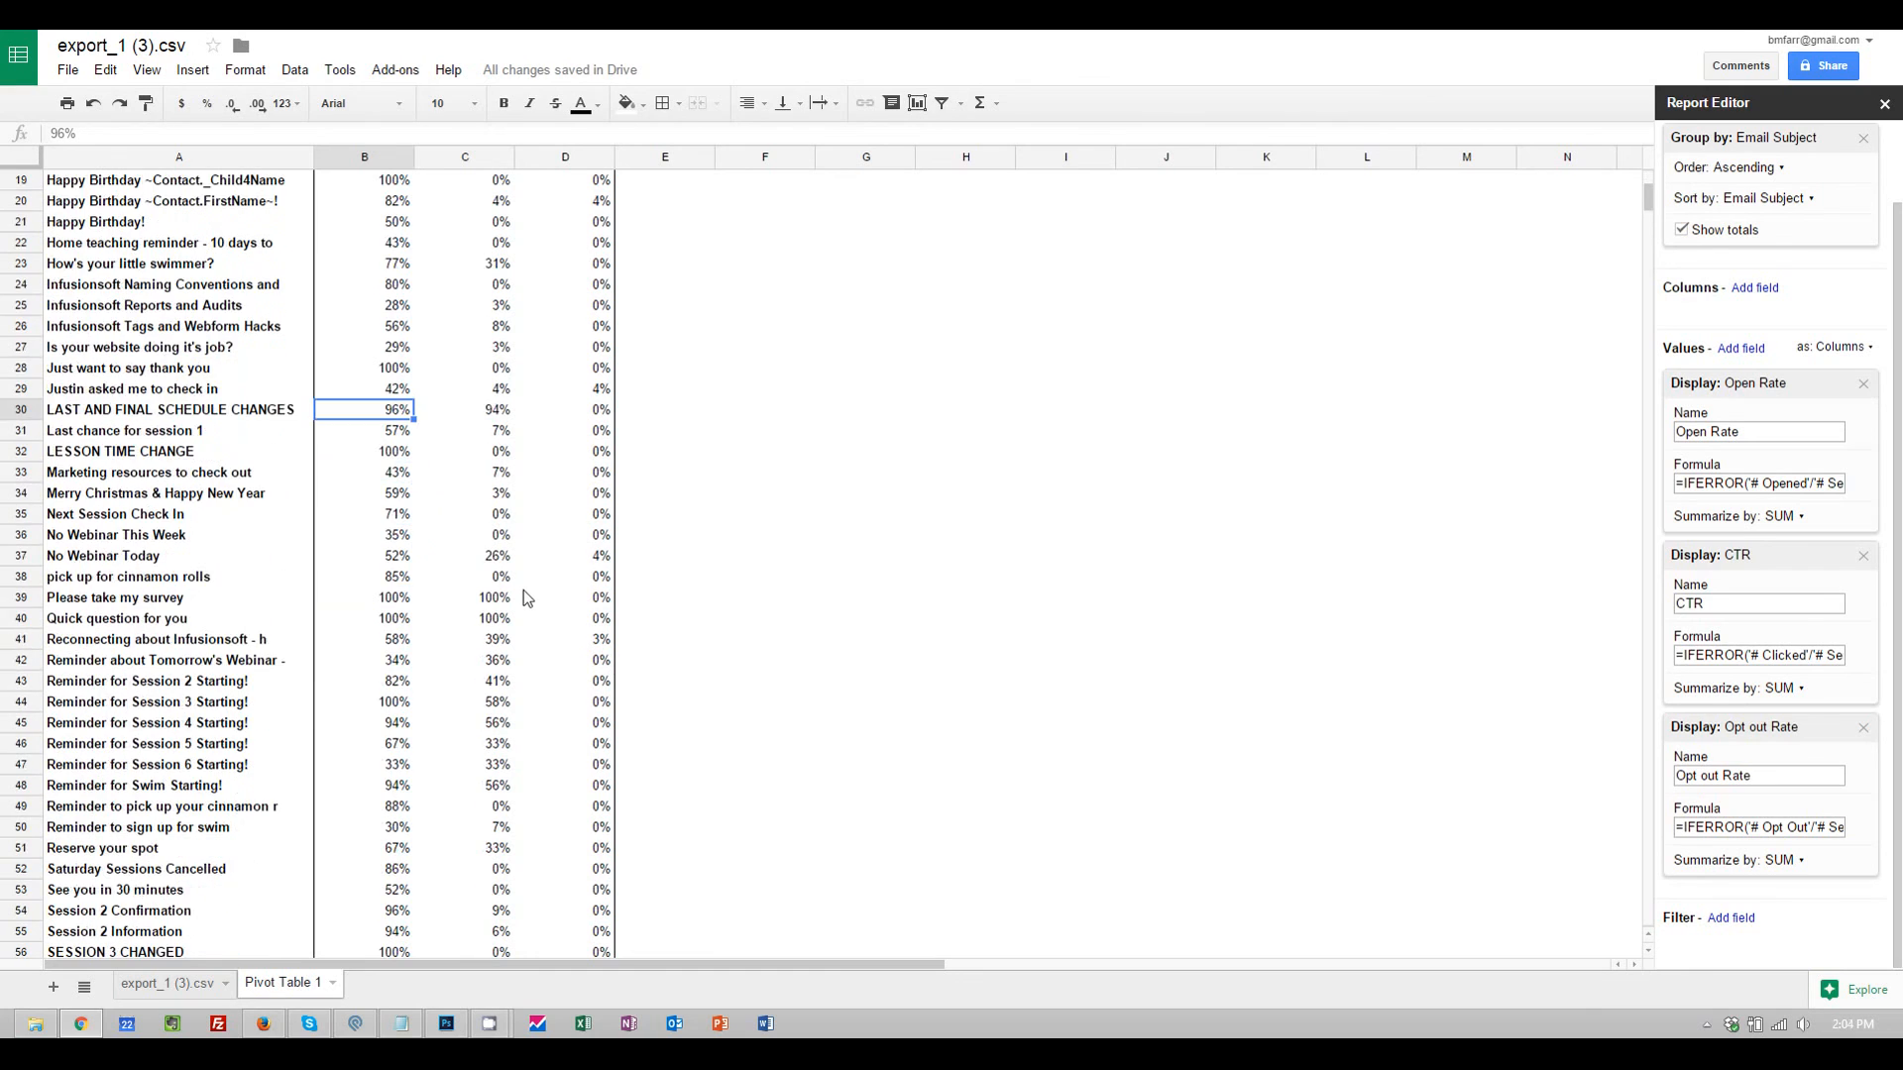
pyautogui.scroll(7, 523, 590)
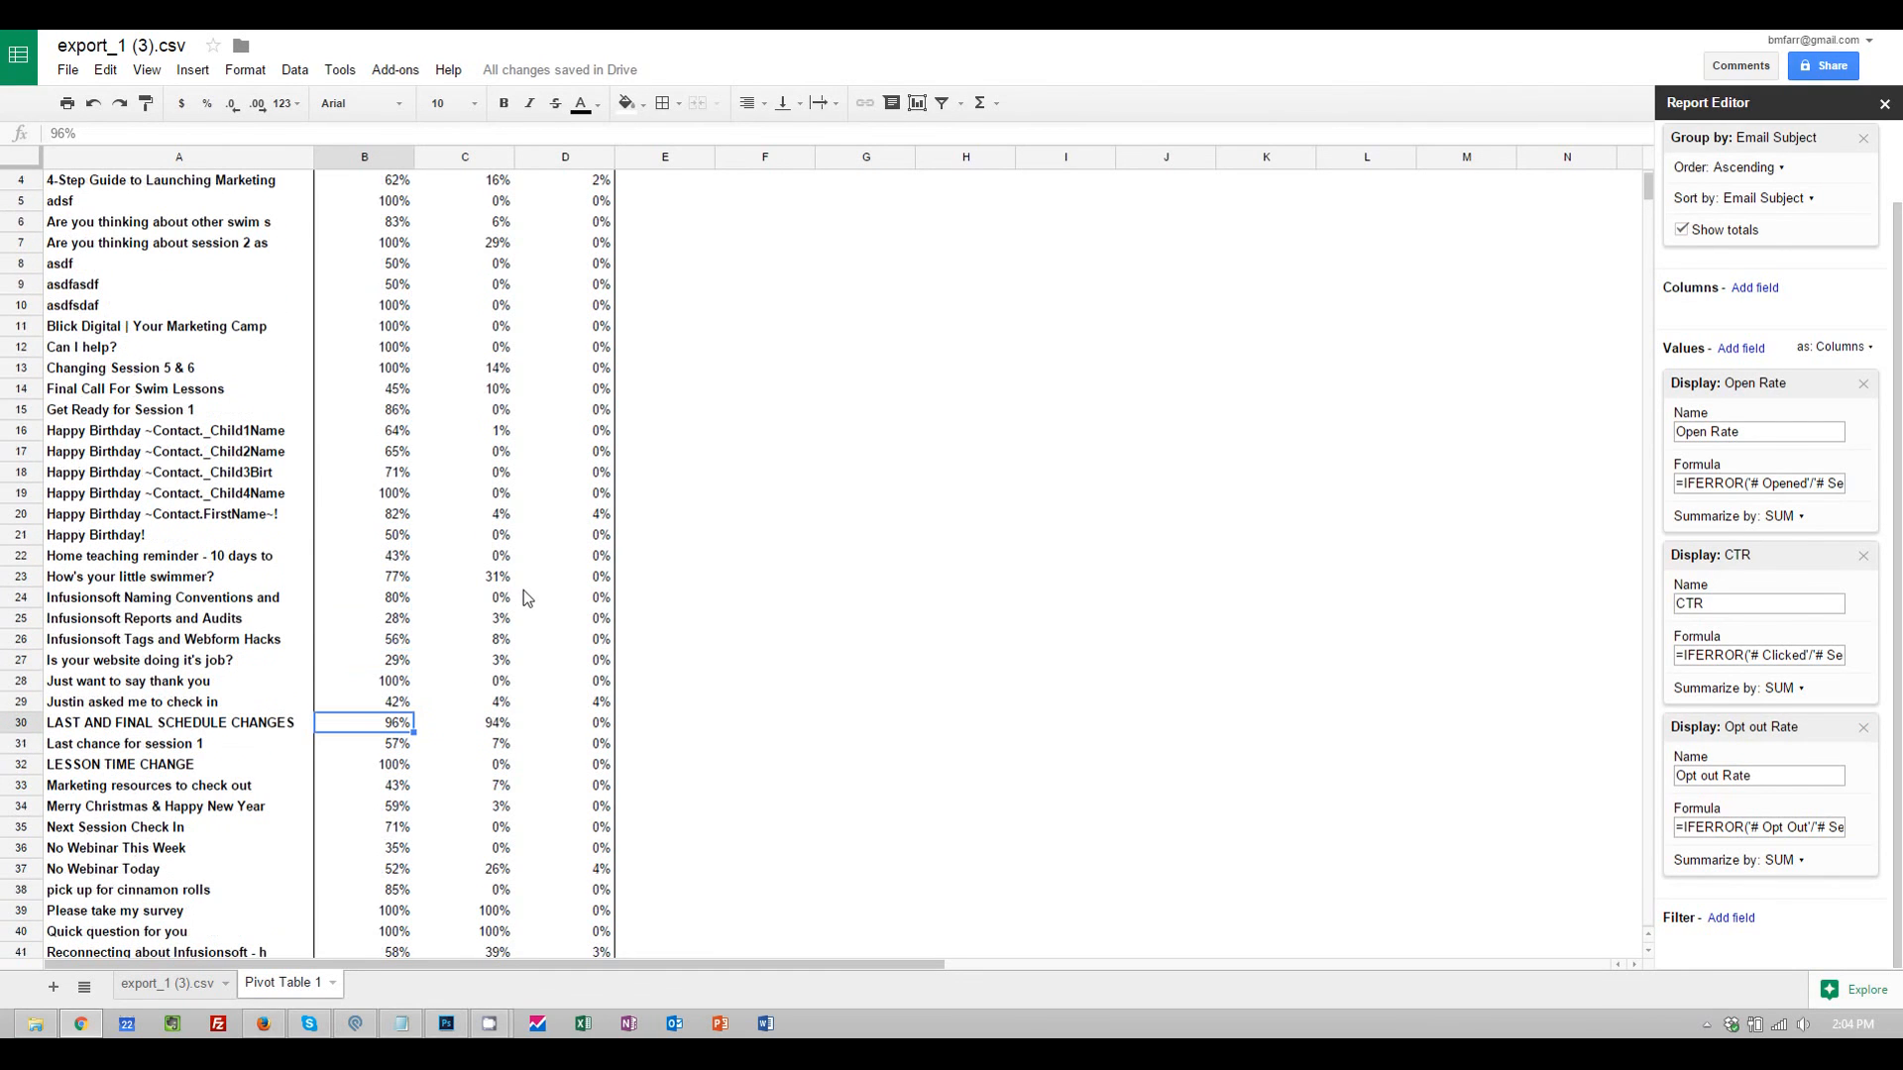